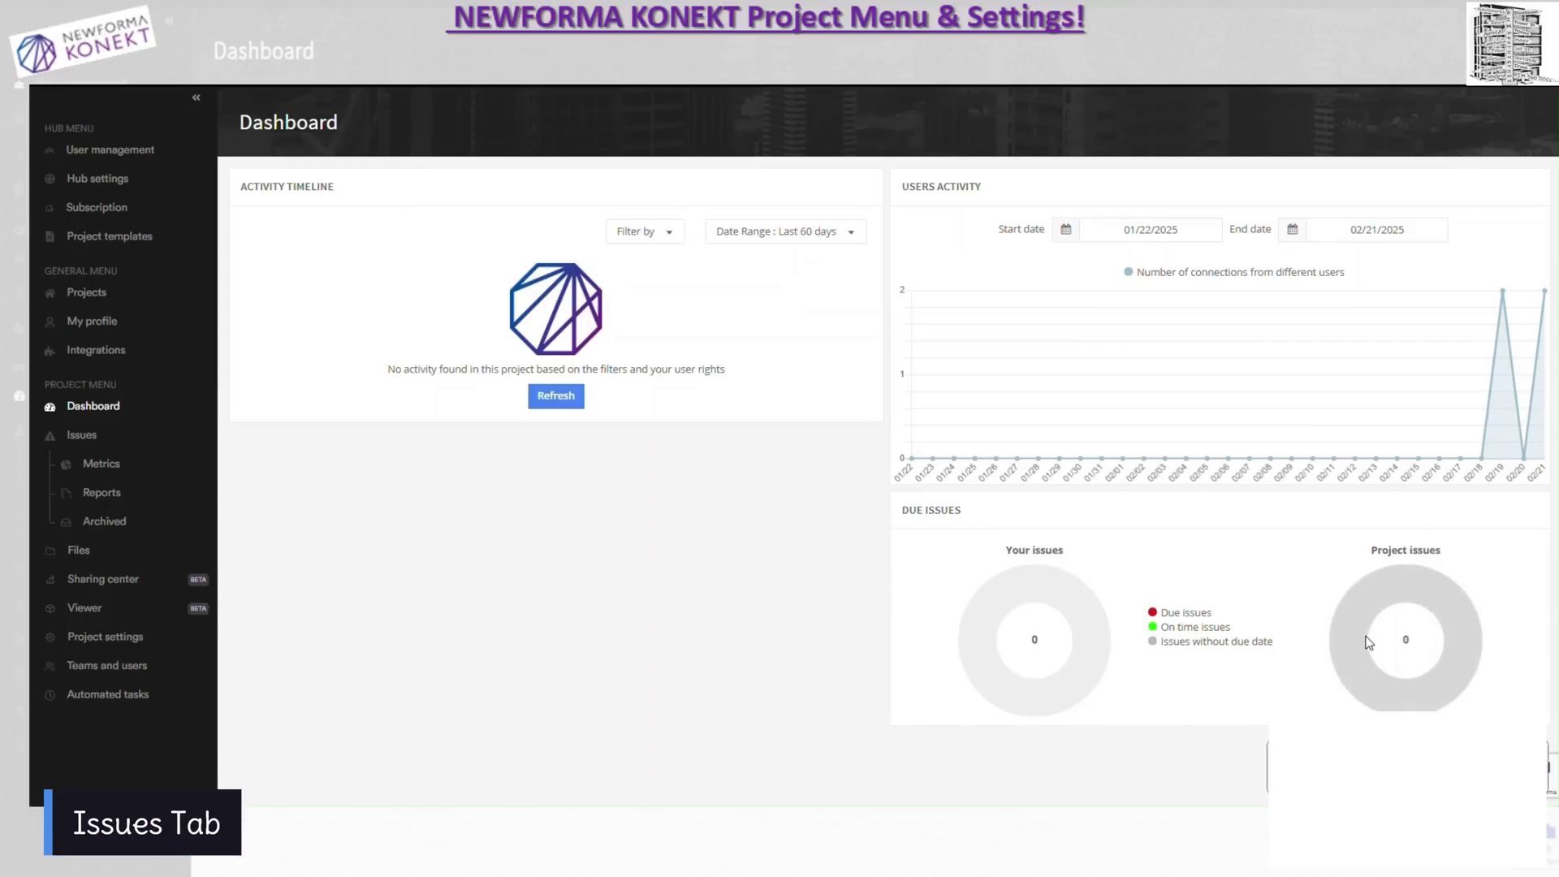
Step: Open a new issue form in the project's issues, examine its fields and status options, and close it without saving
{"action": "left_click", "coordinate": [81, 438]}
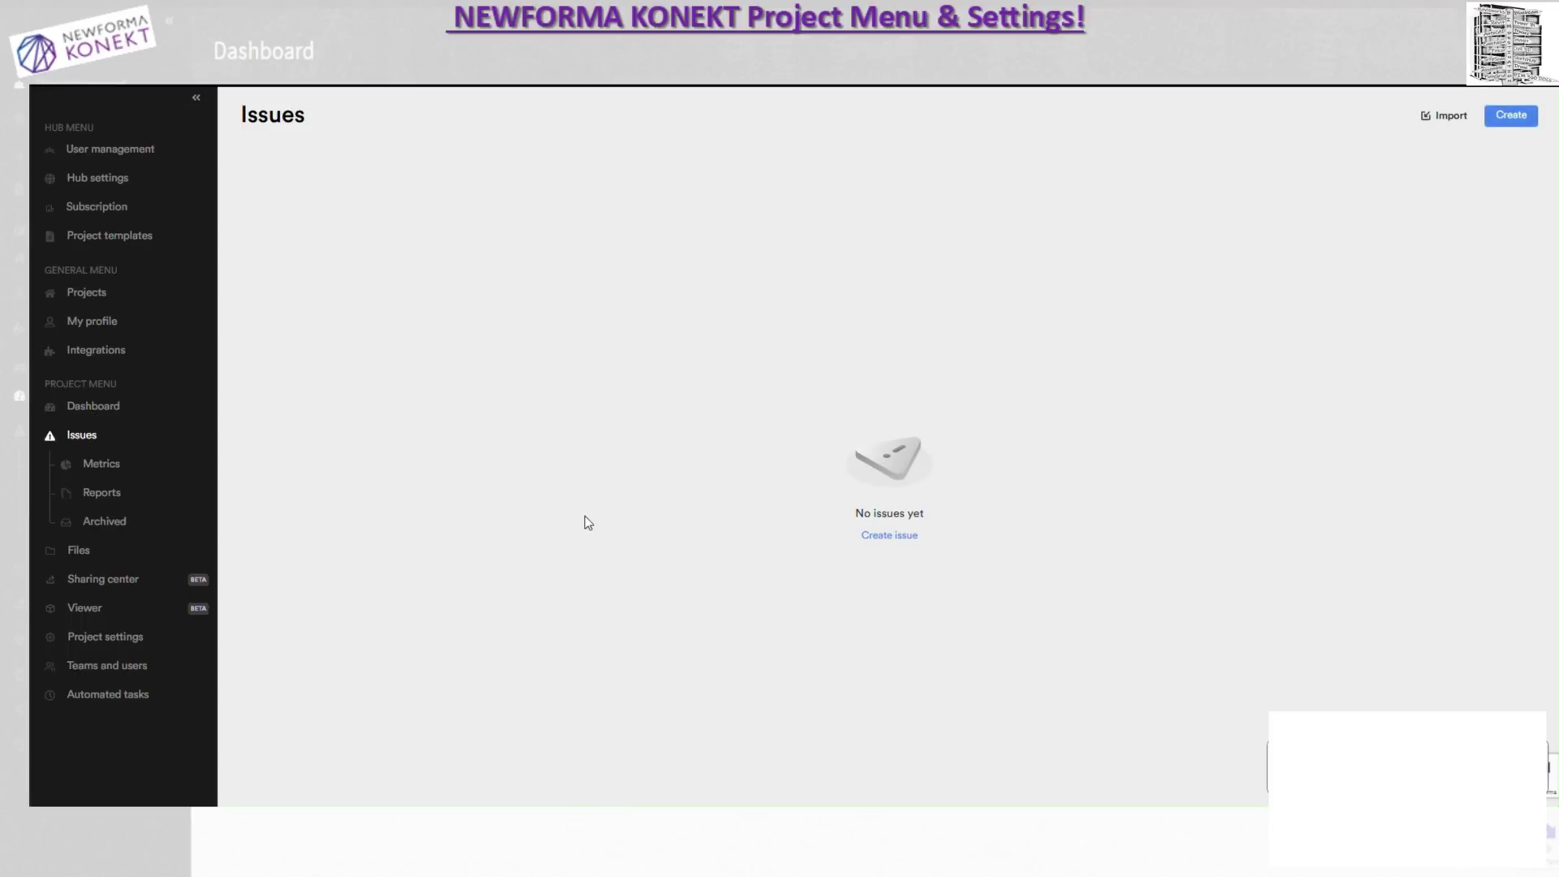
{"action": "left_click", "coordinate": [893, 537]}
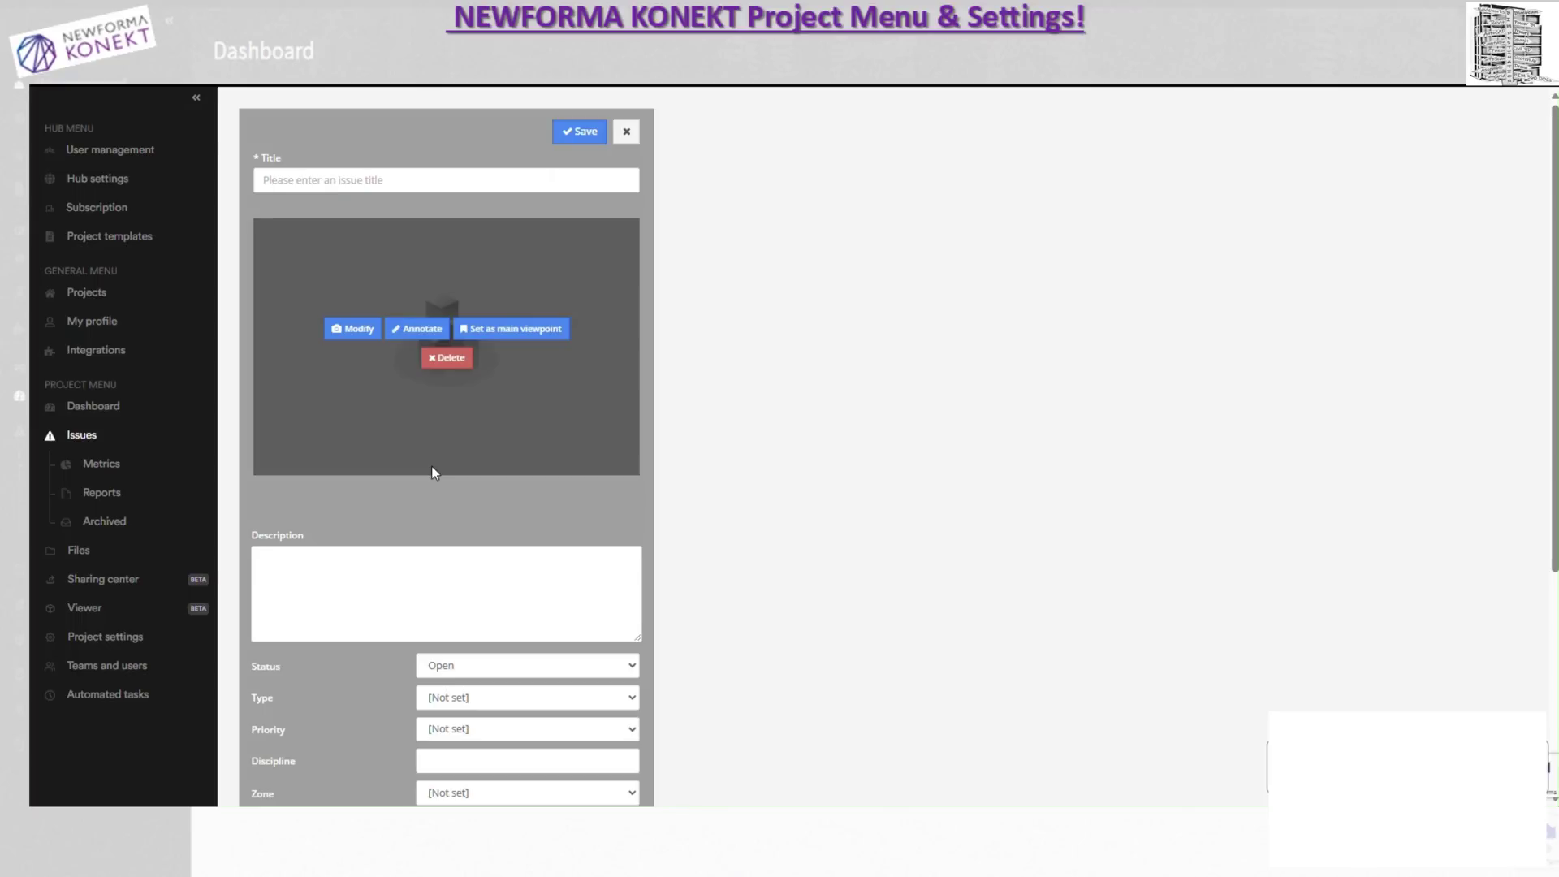
{"action": "scroll", "coordinate": [433, 472], "scroll_direction": "down", "scroll_amount": 3}
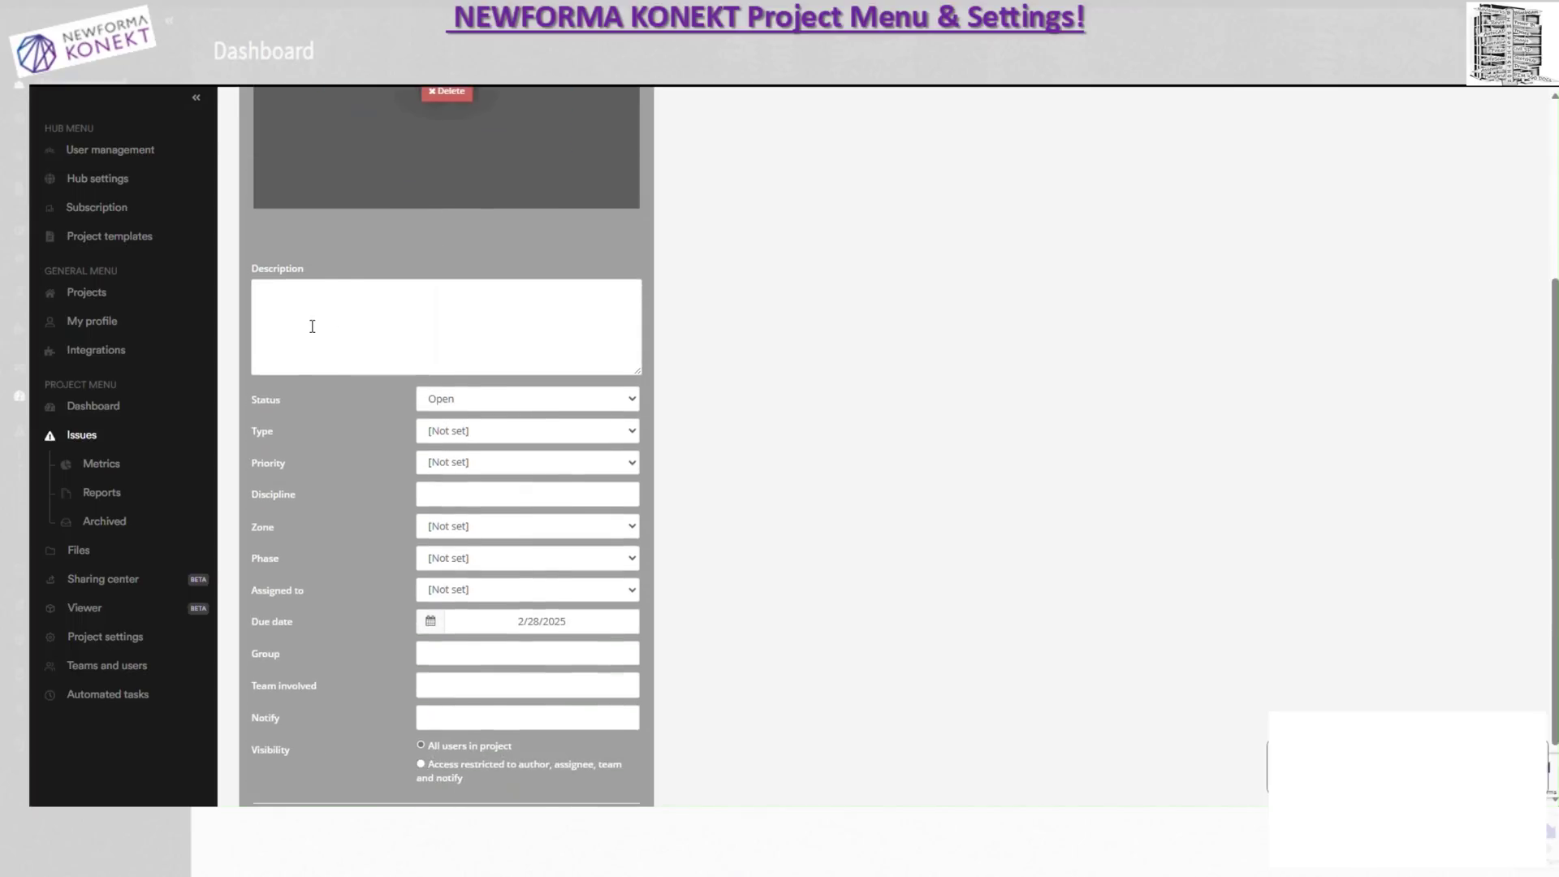
{"action": "left_click", "coordinate": [633, 399]}
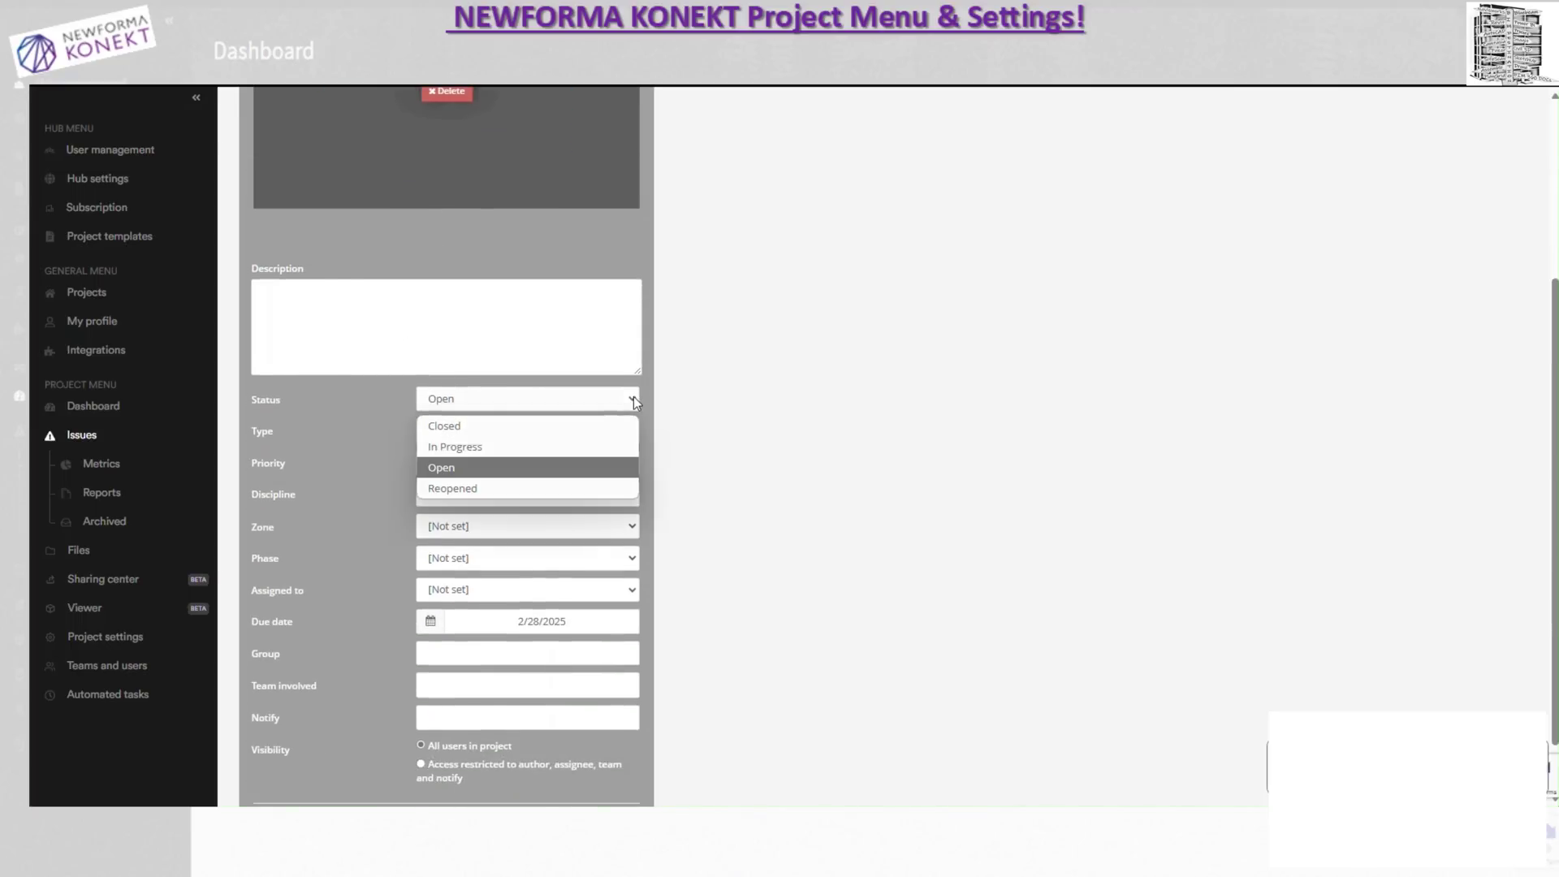
{"action": "left_click", "coordinate": [633, 399]}
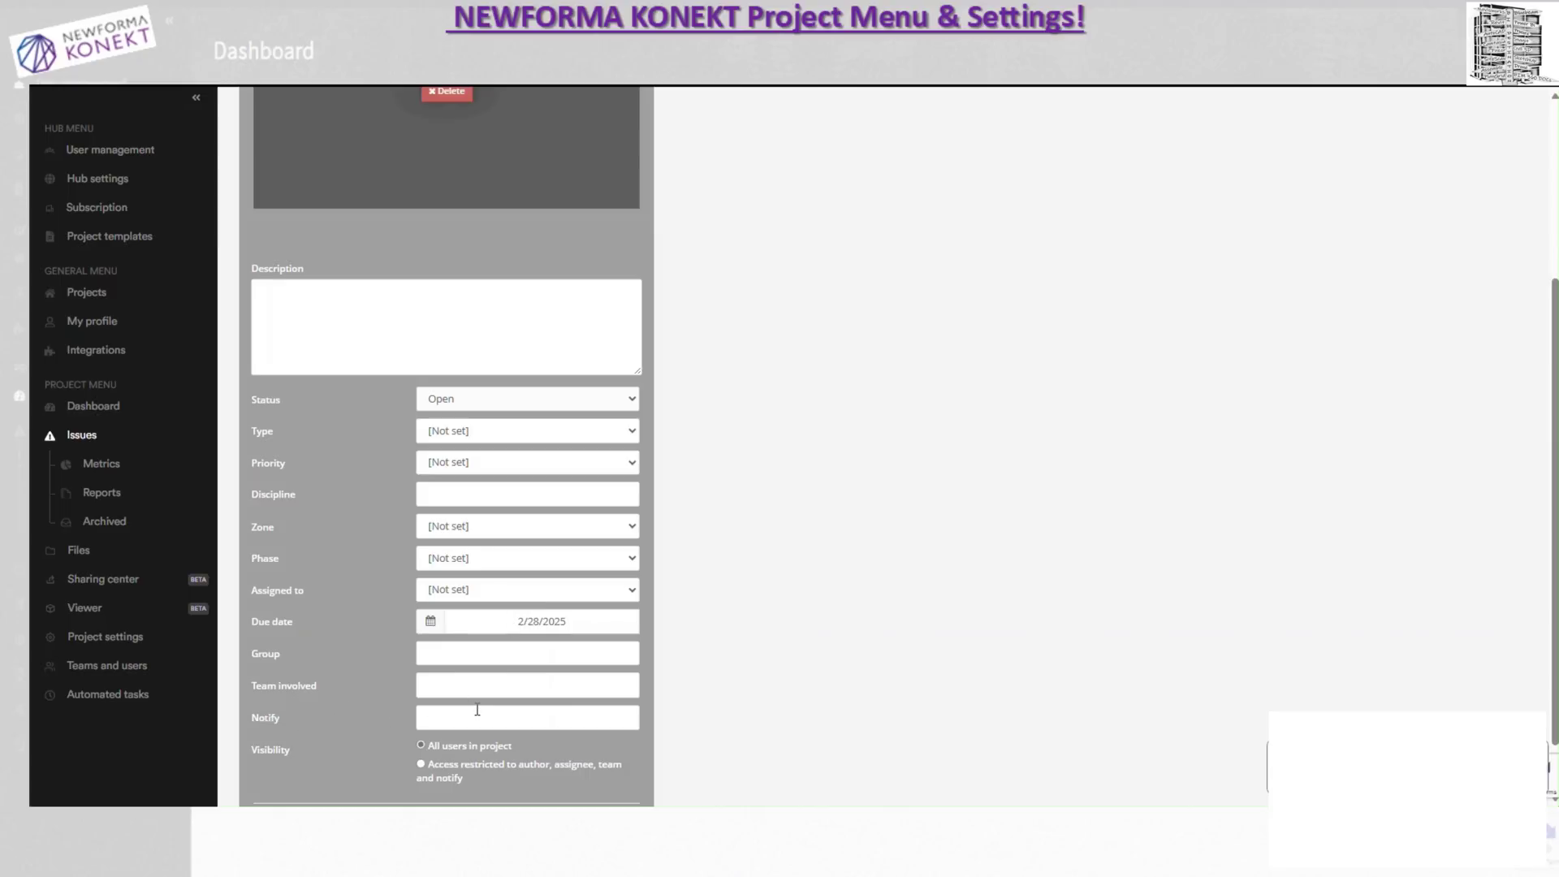
{"action": "scroll", "coordinate": [477, 710], "scroll_direction": "down", "scroll_amount": 1}
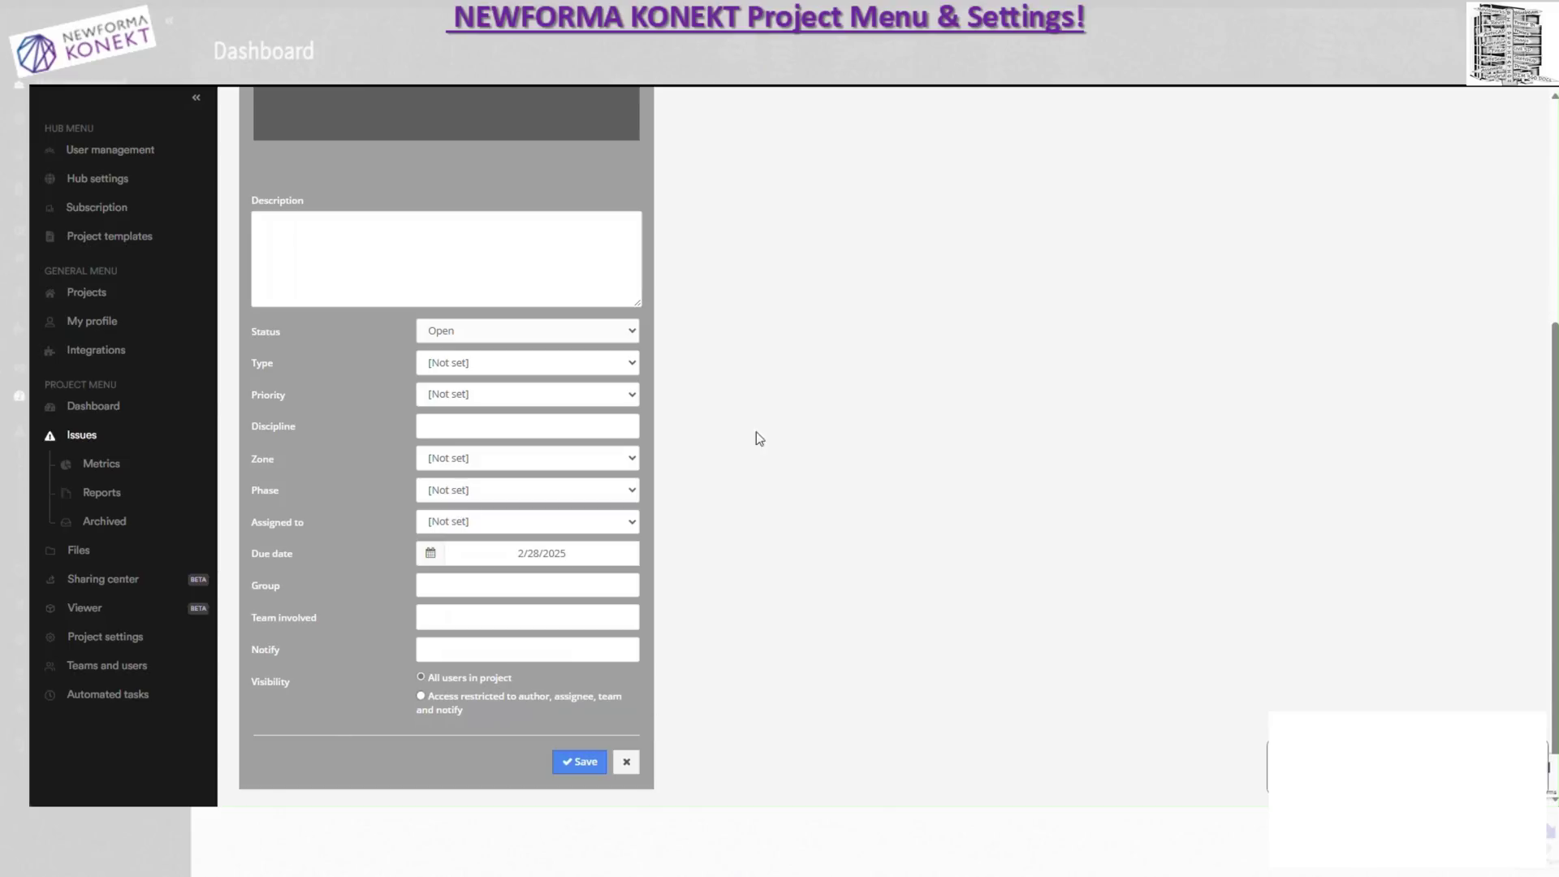
{"action": "scroll", "coordinate": [725, 285], "scroll_direction": "up", "scroll_amount": 4}
{"action": "scroll", "coordinate": [728, 285], "scroll_direction": "up", "scroll_amount": 1}
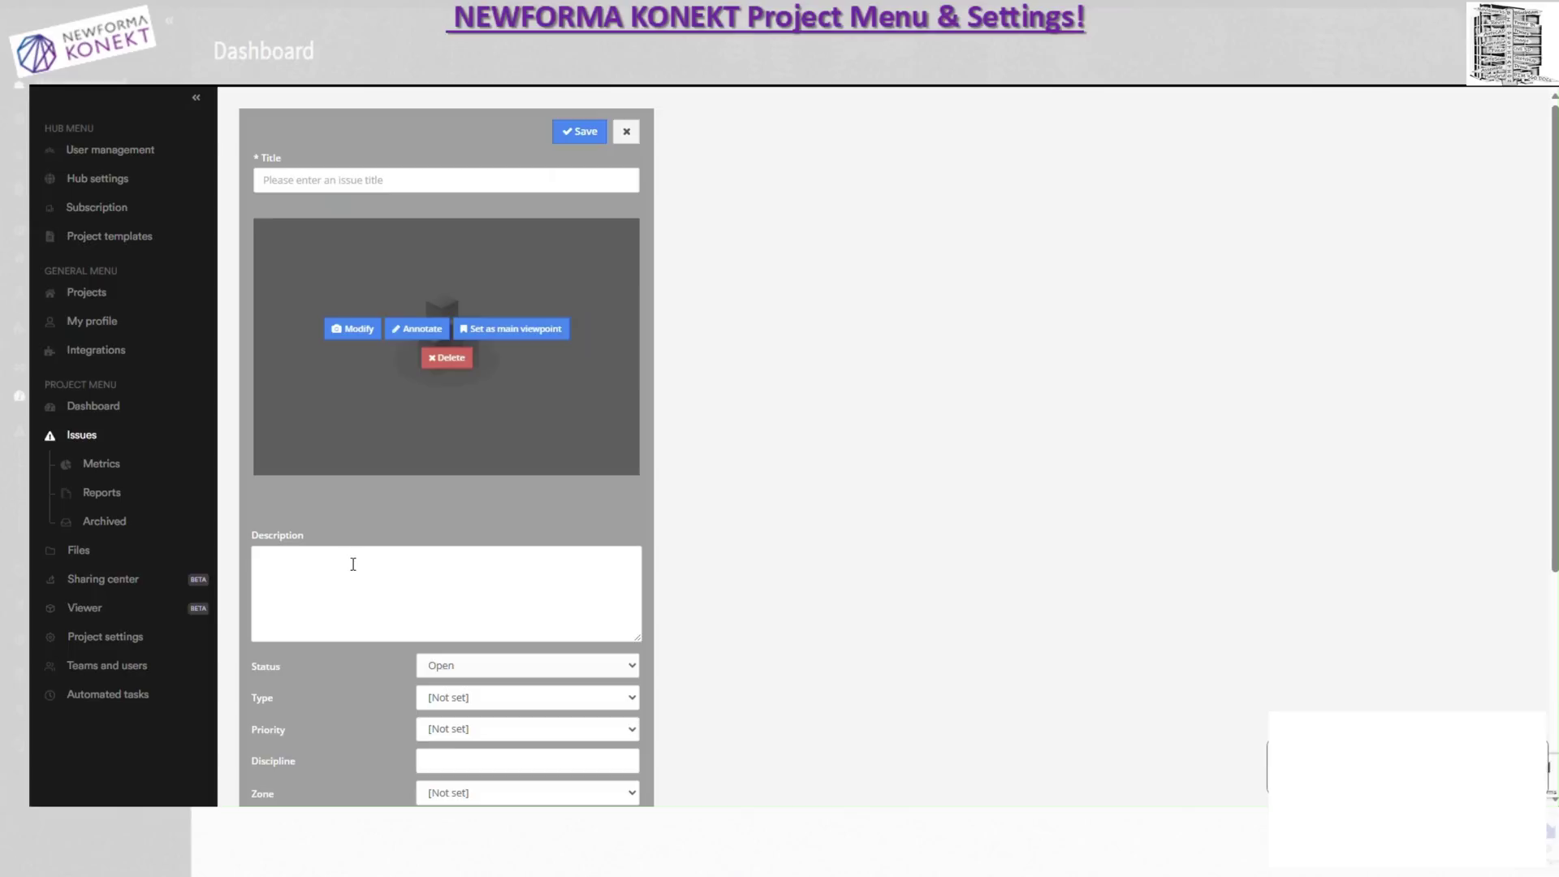
{"action": "left_click", "coordinate": [627, 134]}
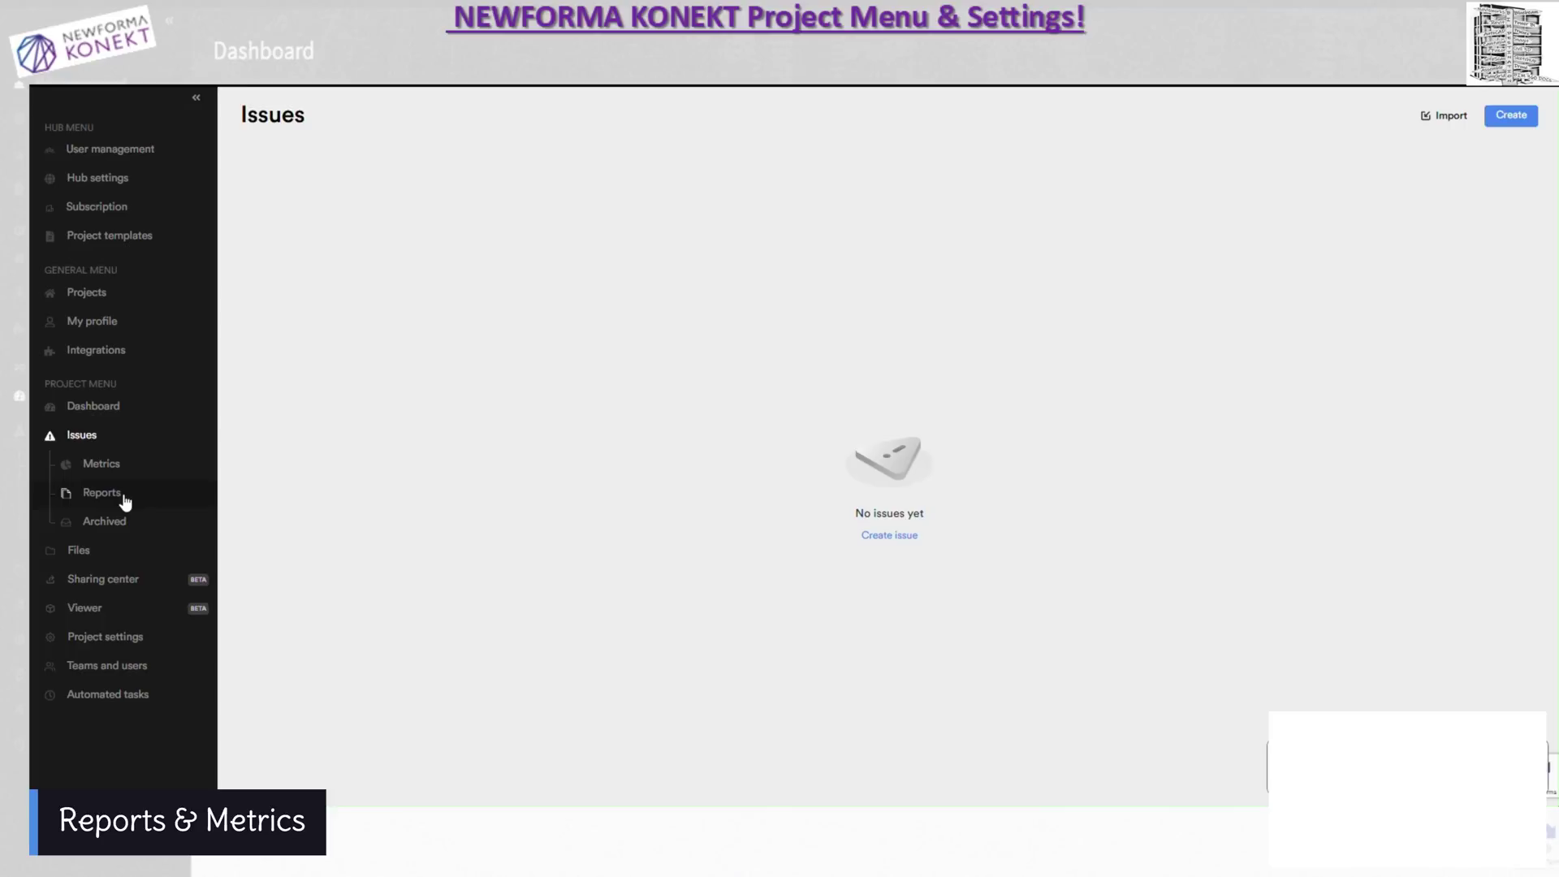
Step: Open the project's files, and review the Viewer's settings for view-in-model behavior and the clipping box before closing them
{"action": "left_click", "coordinate": [101, 556]}
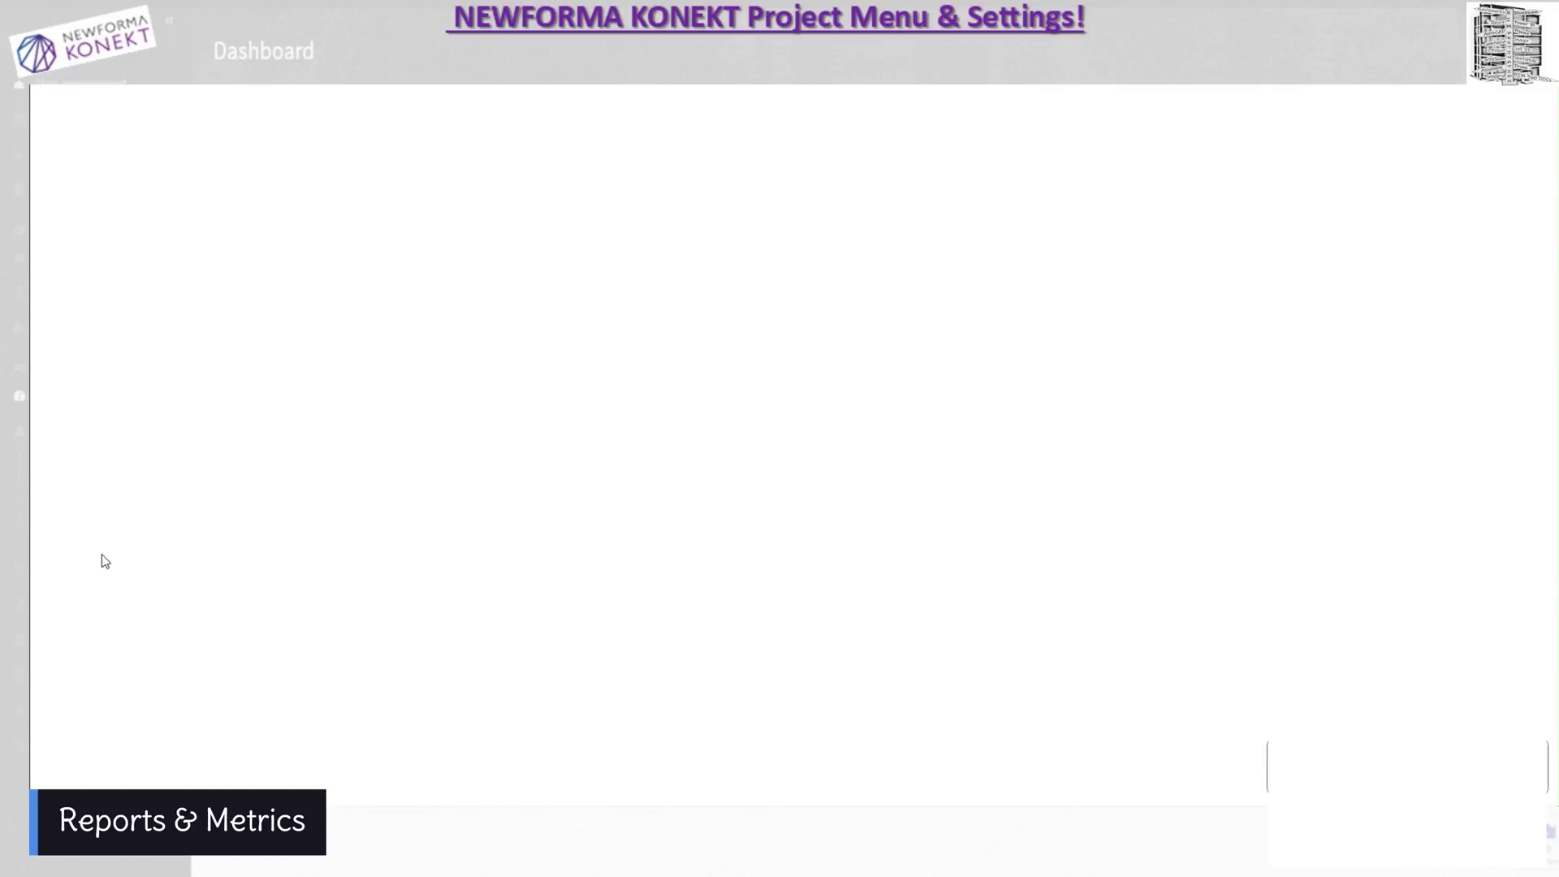
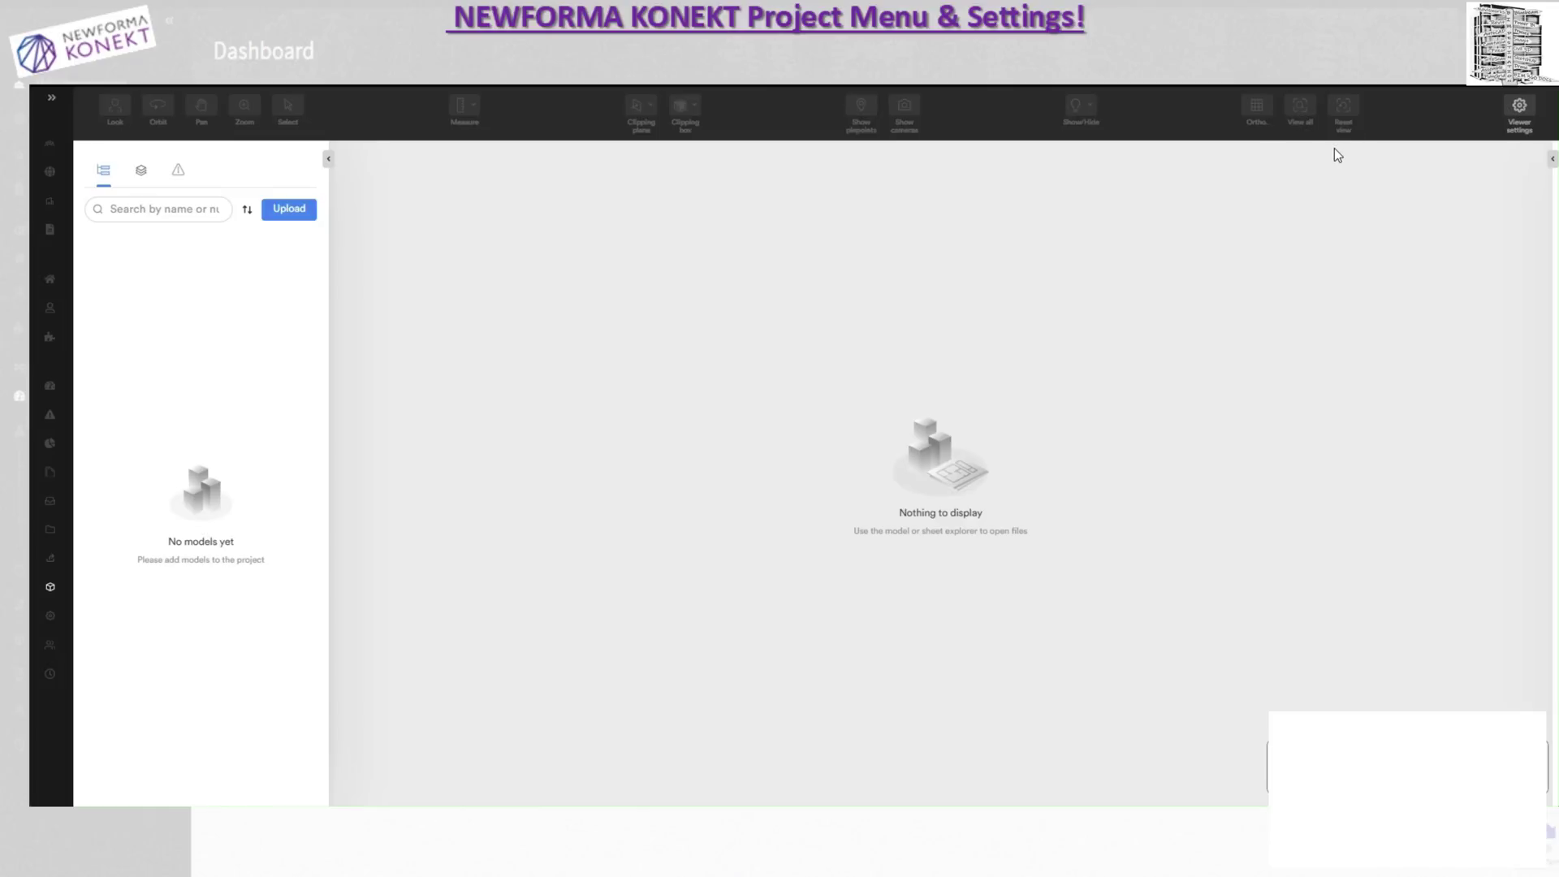
{"action": "left_click", "coordinate": [1528, 116]}
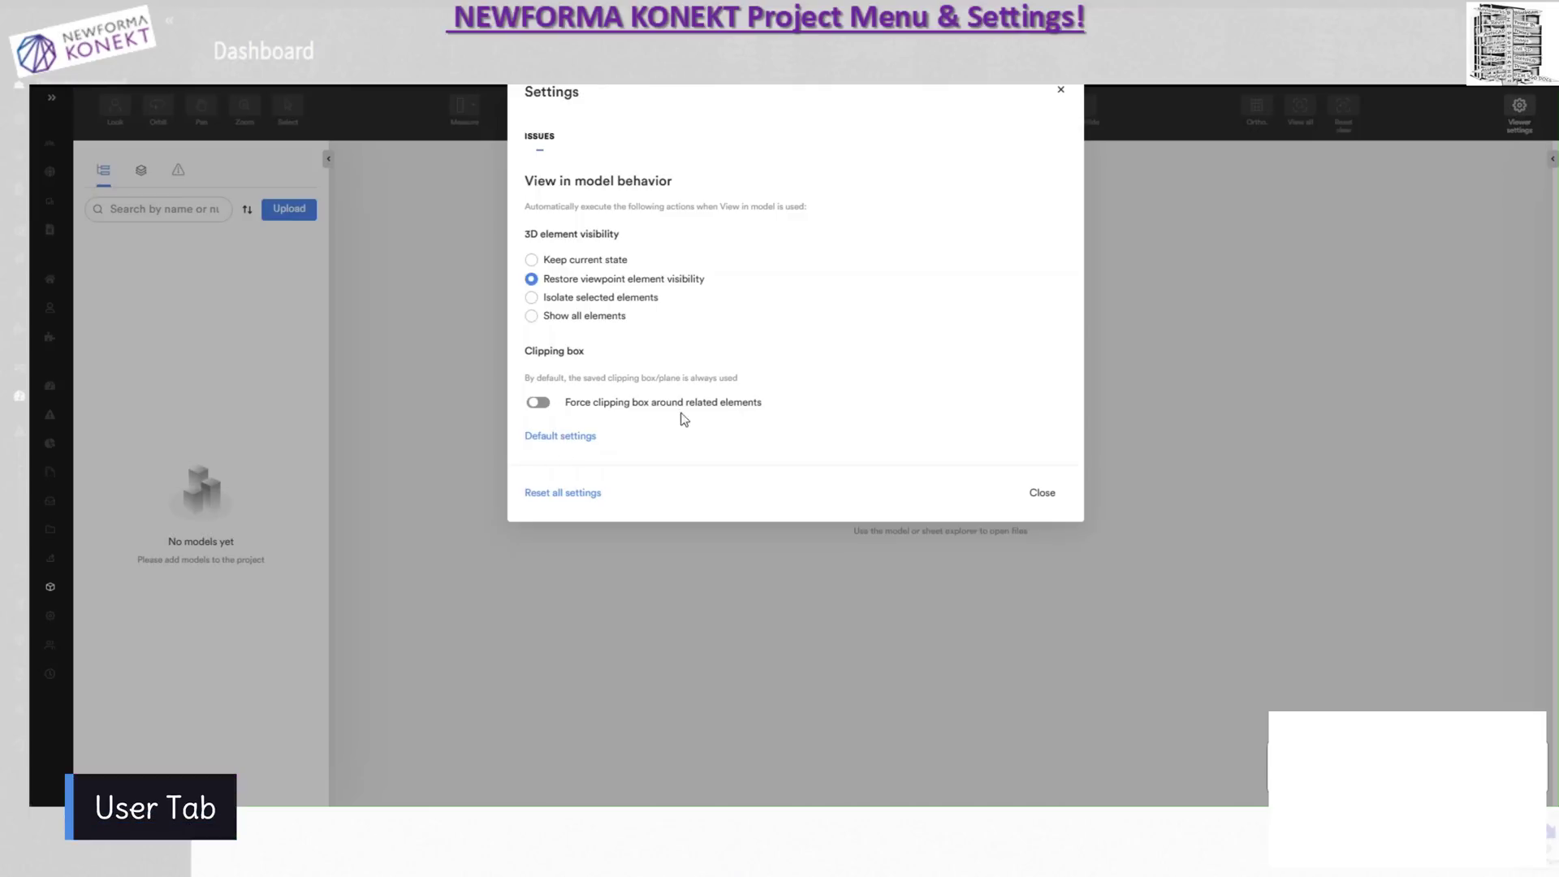
{"action": "left_click", "coordinate": [1044, 494]}
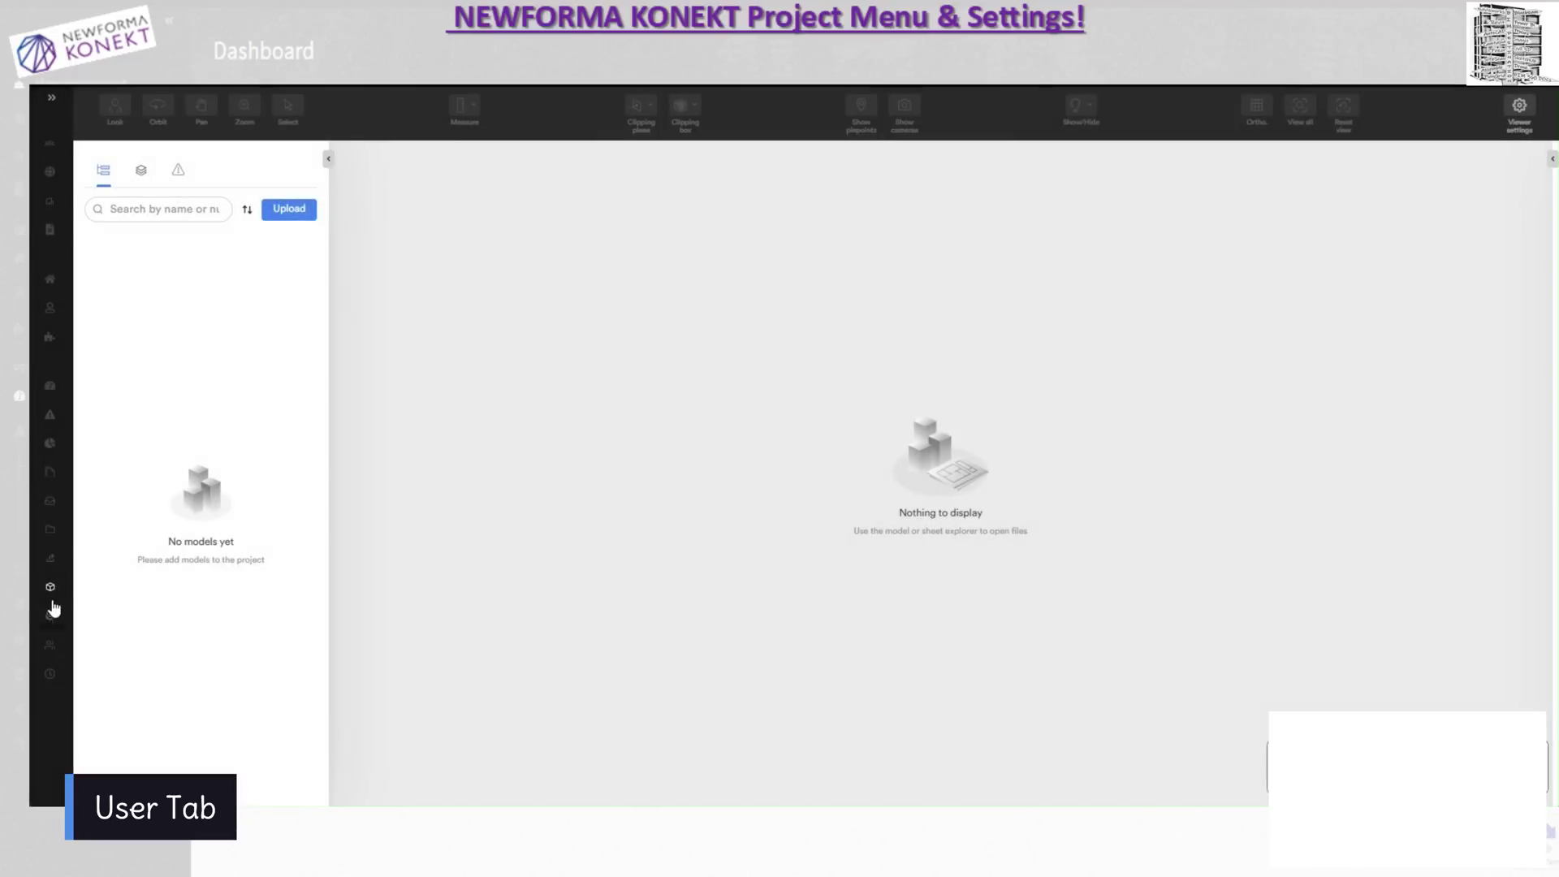
Step: Open the project settings and check the information note on project access
{"action": "left_click", "coordinate": [52, 101]}
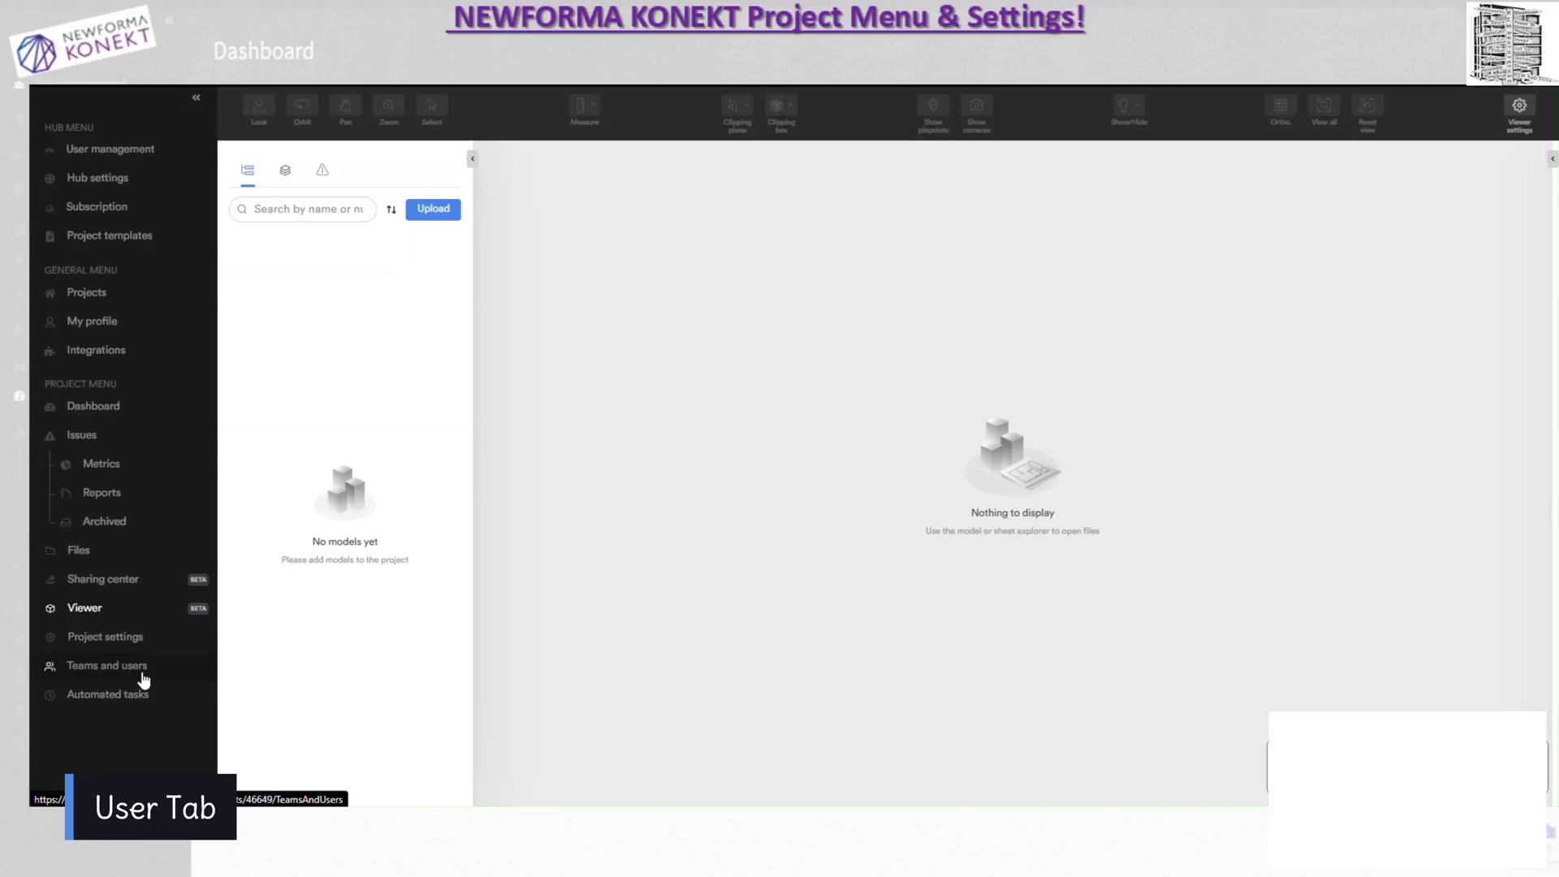
{"action": "left_click", "coordinate": [130, 642]}
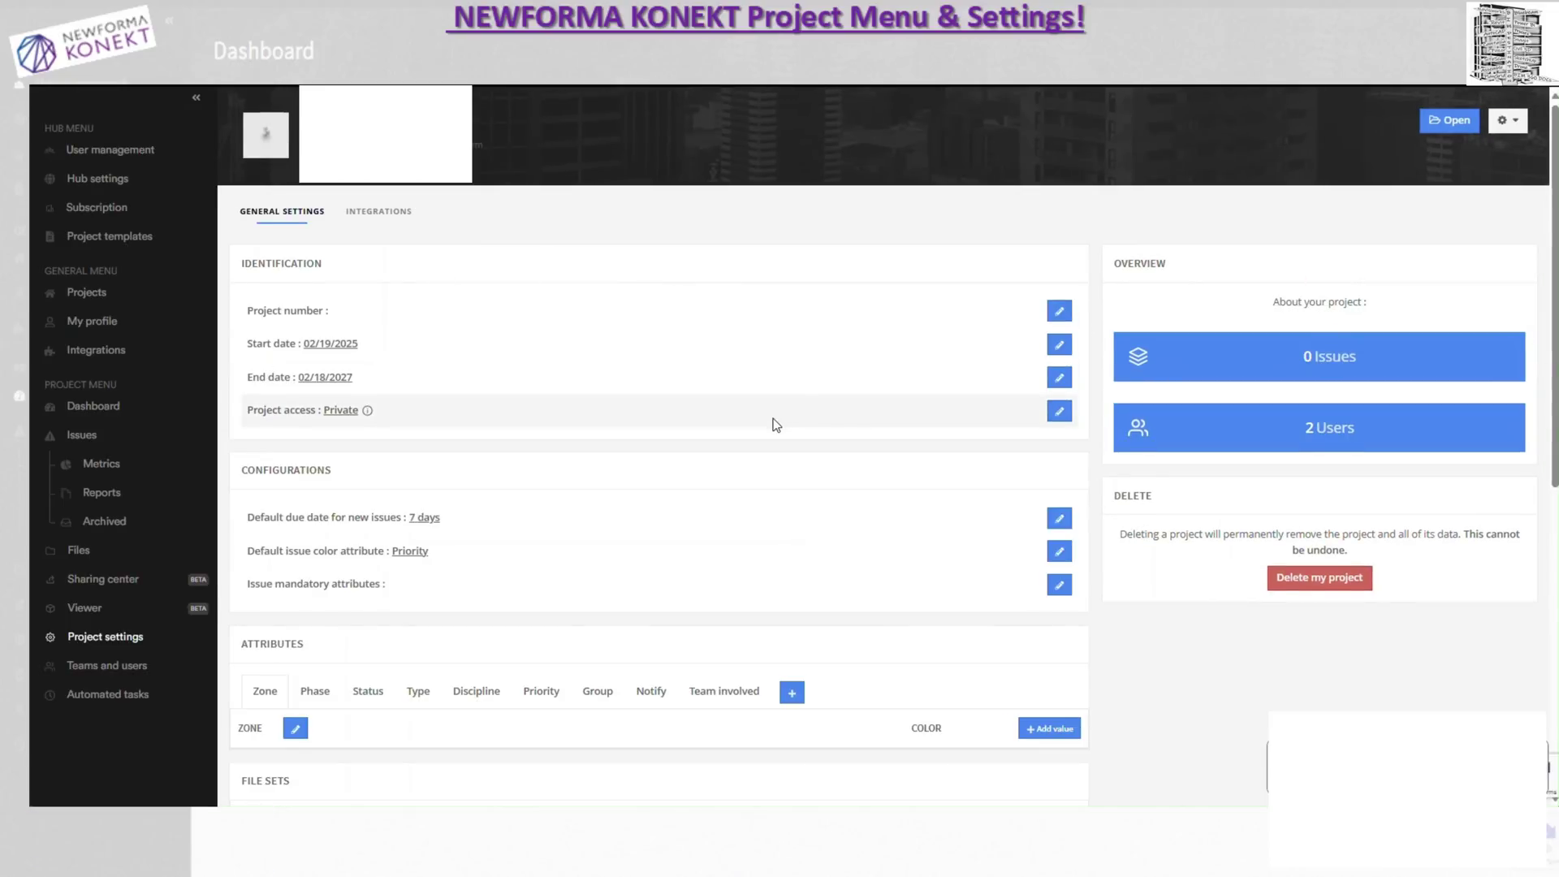
{"action": "scroll", "coordinate": [775, 424], "scroll_direction": "down", "scroll_amount": 2}
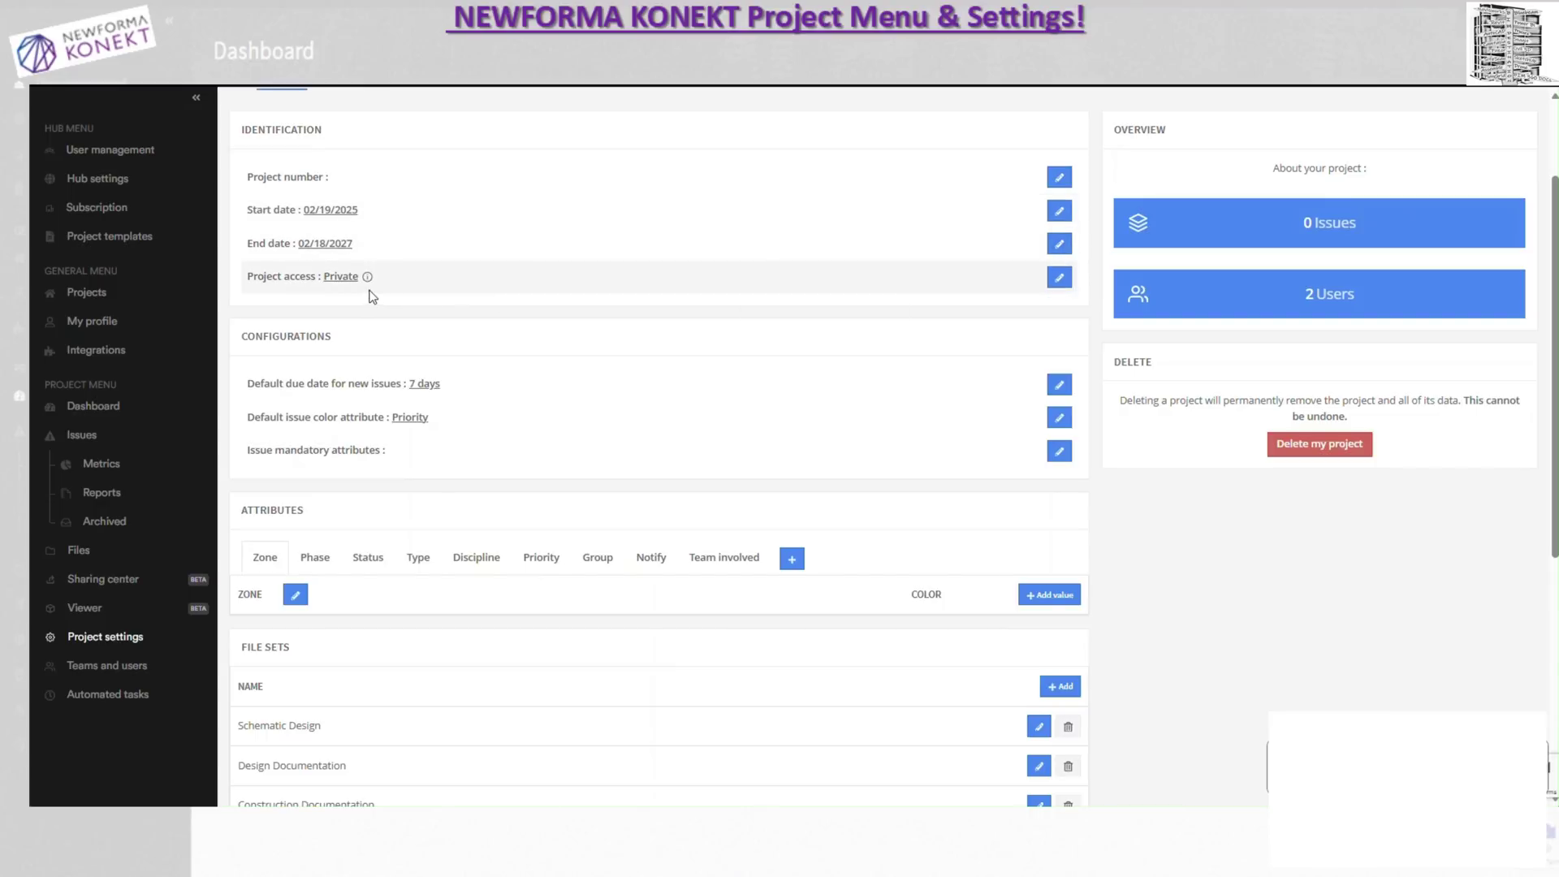
{"action": "mouse_move", "coordinate": [369, 279]}
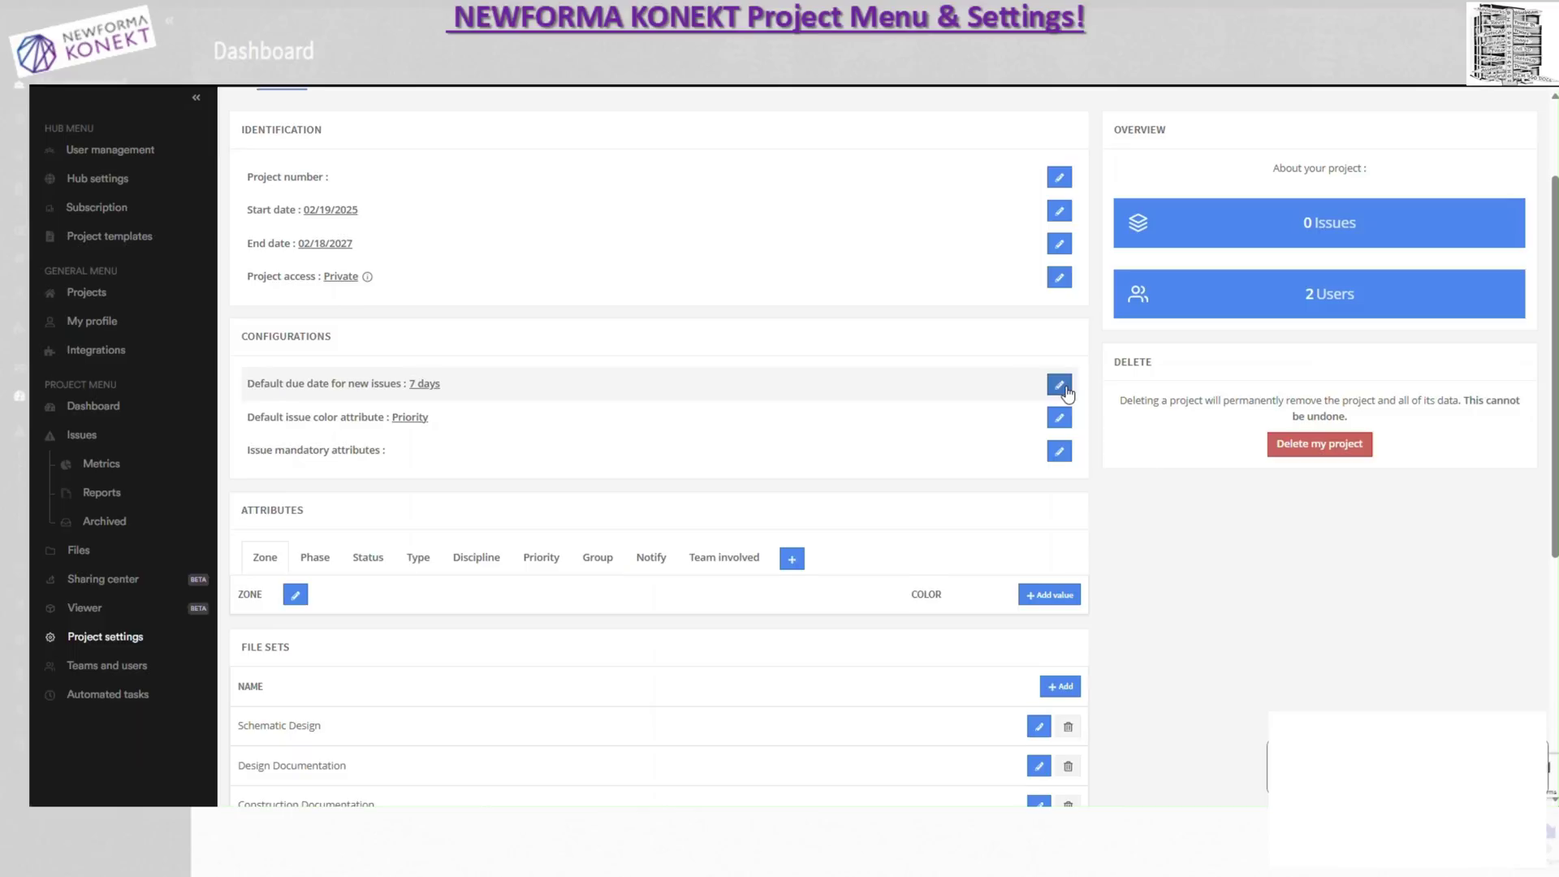
Step: Set the default due date for new issues to 14 days and save it
{"action": "left_click", "coordinate": [426, 385]}
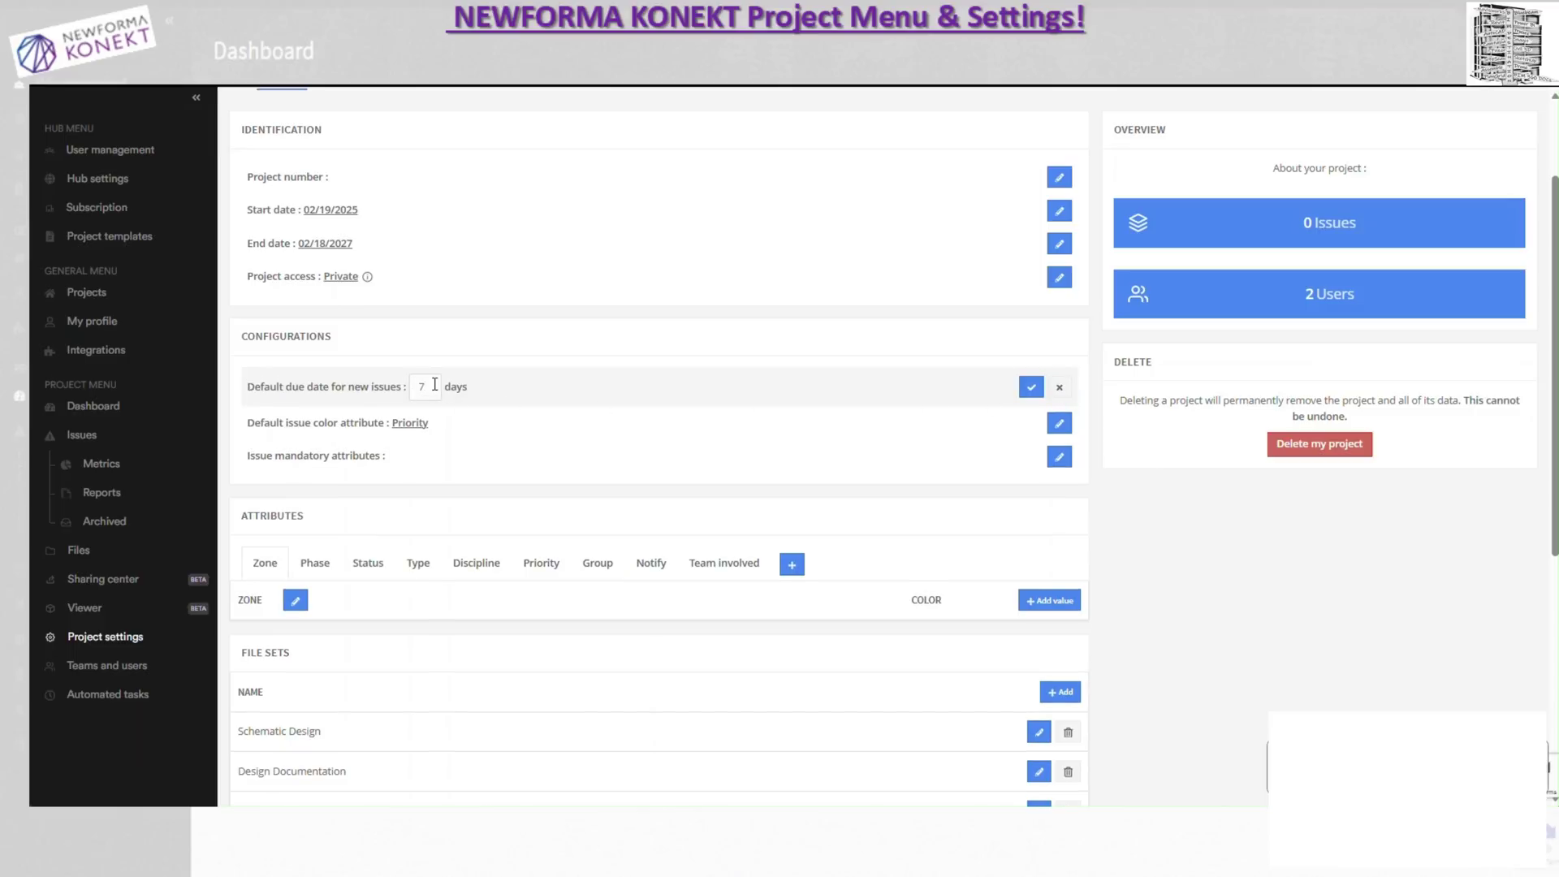
{"action": "key", "text": "BackSpace"}
{"action": "type", "text": "14"}
{"action": "left_click", "coordinate": [1032, 388]}
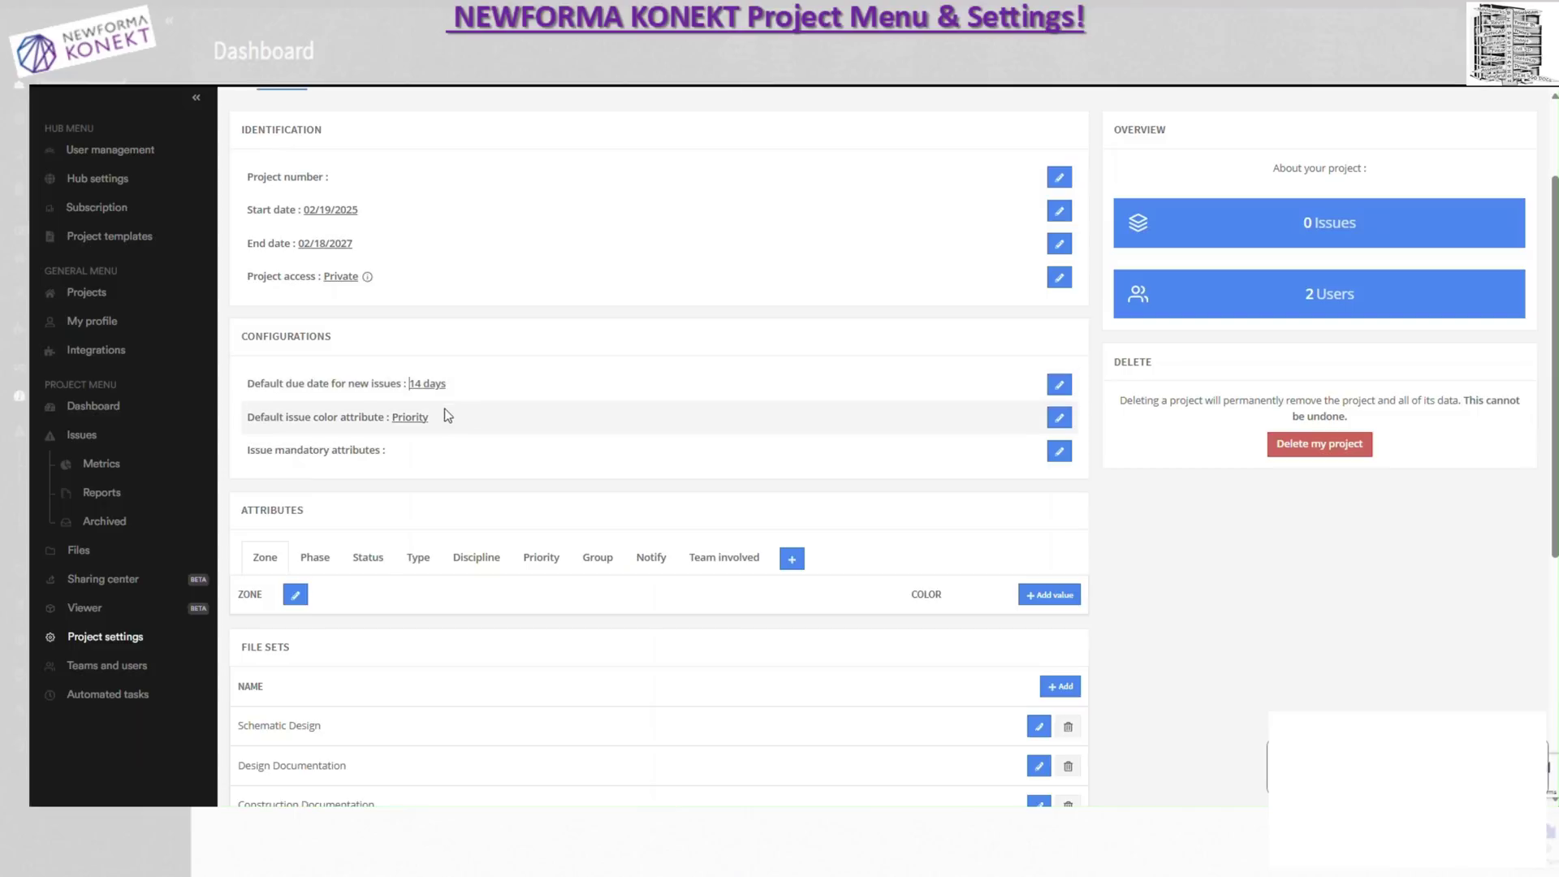
Step: Choose Priority as the default issue color attribute and save it
{"action": "left_click", "coordinate": [1059, 419]}
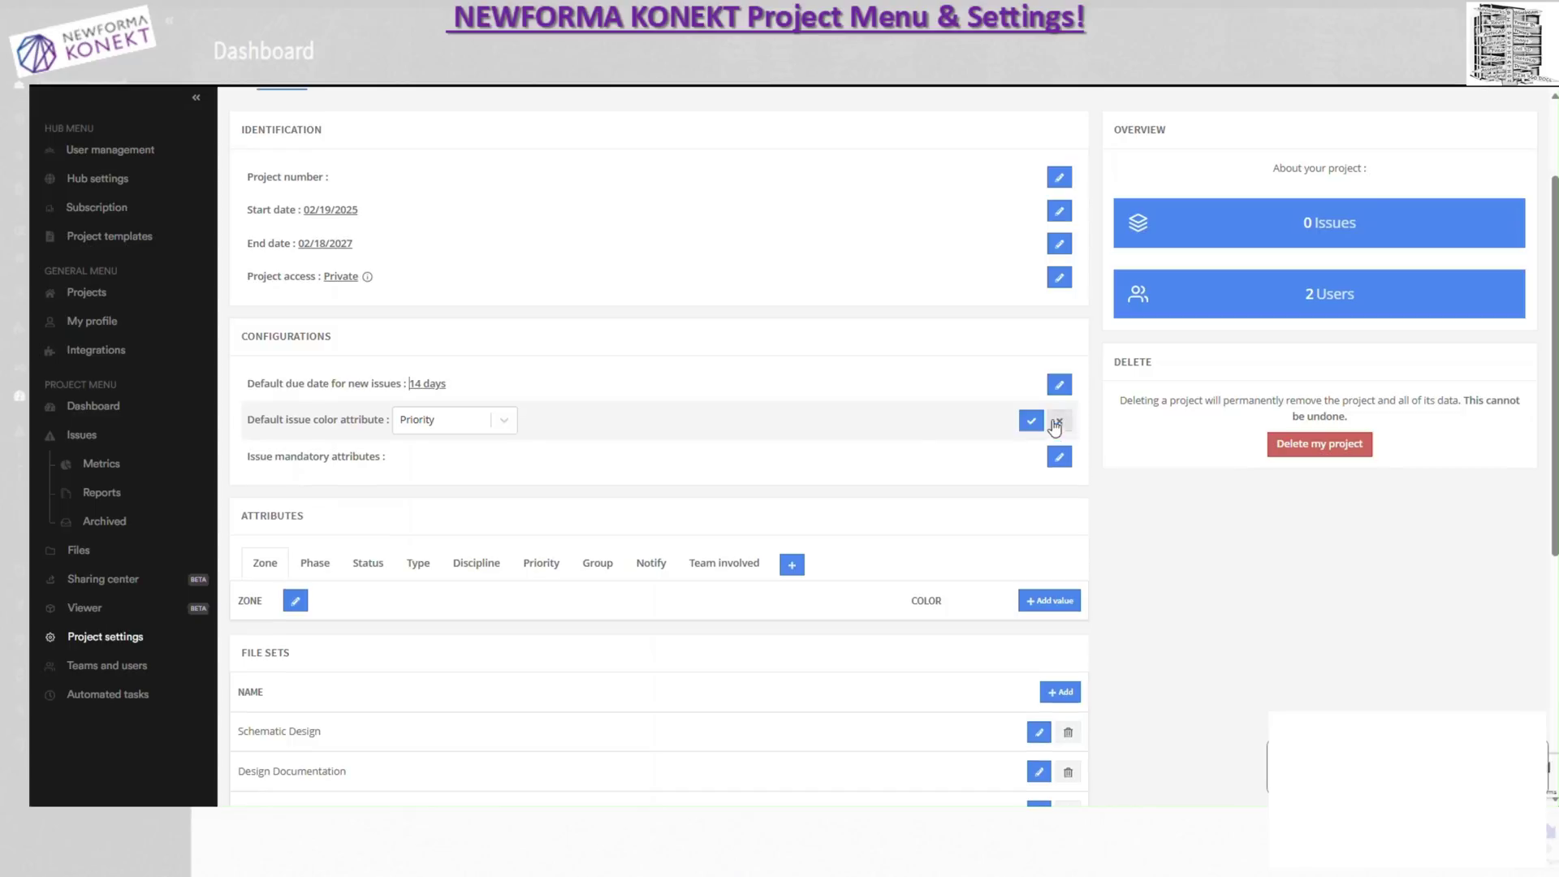
{"action": "left_click", "coordinate": [504, 420]}
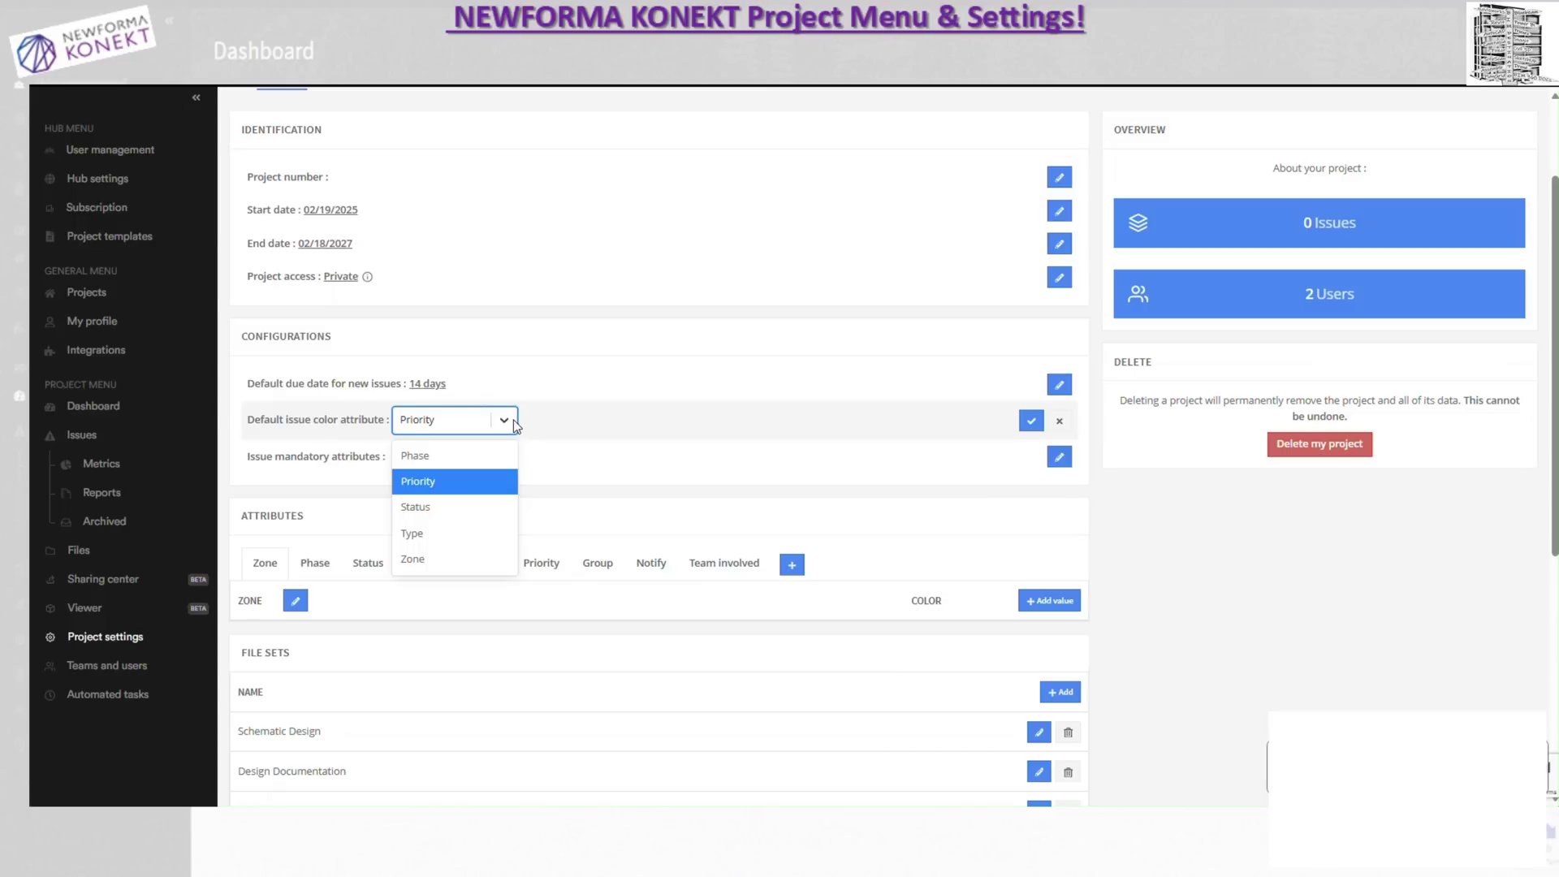
{"action": "left_click", "coordinate": [445, 481]}
{"action": "left_click", "coordinate": [1031, 420]}
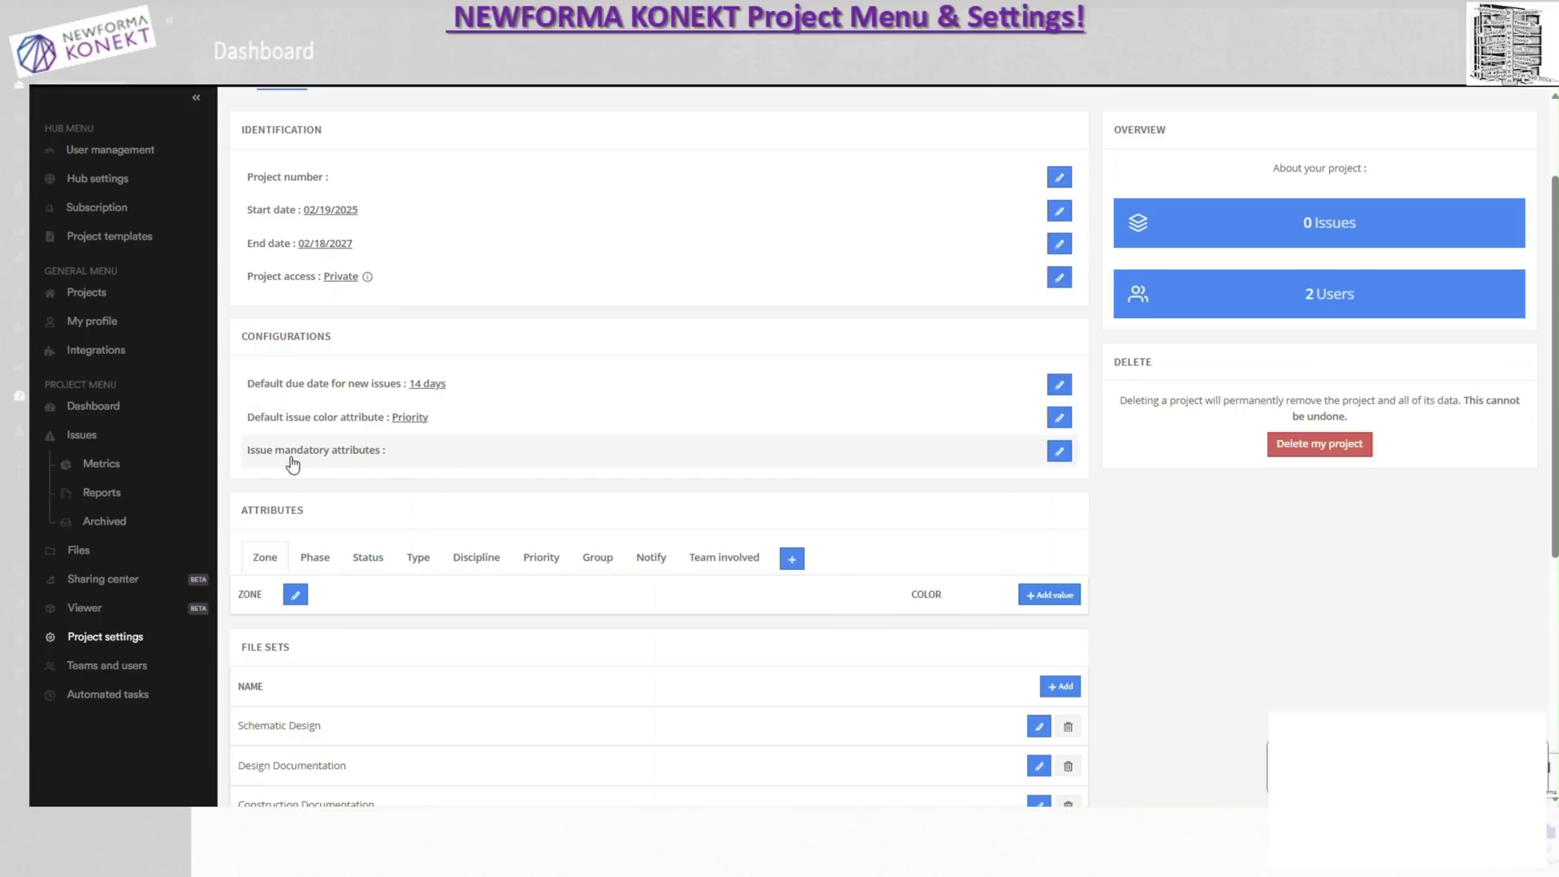
Step: Make Assigned to, Discipline, Due date, Priority, Status and Type mandatory issue attributes and save the selection
{"action": "left_click", "coordinate": [1059, 451]}
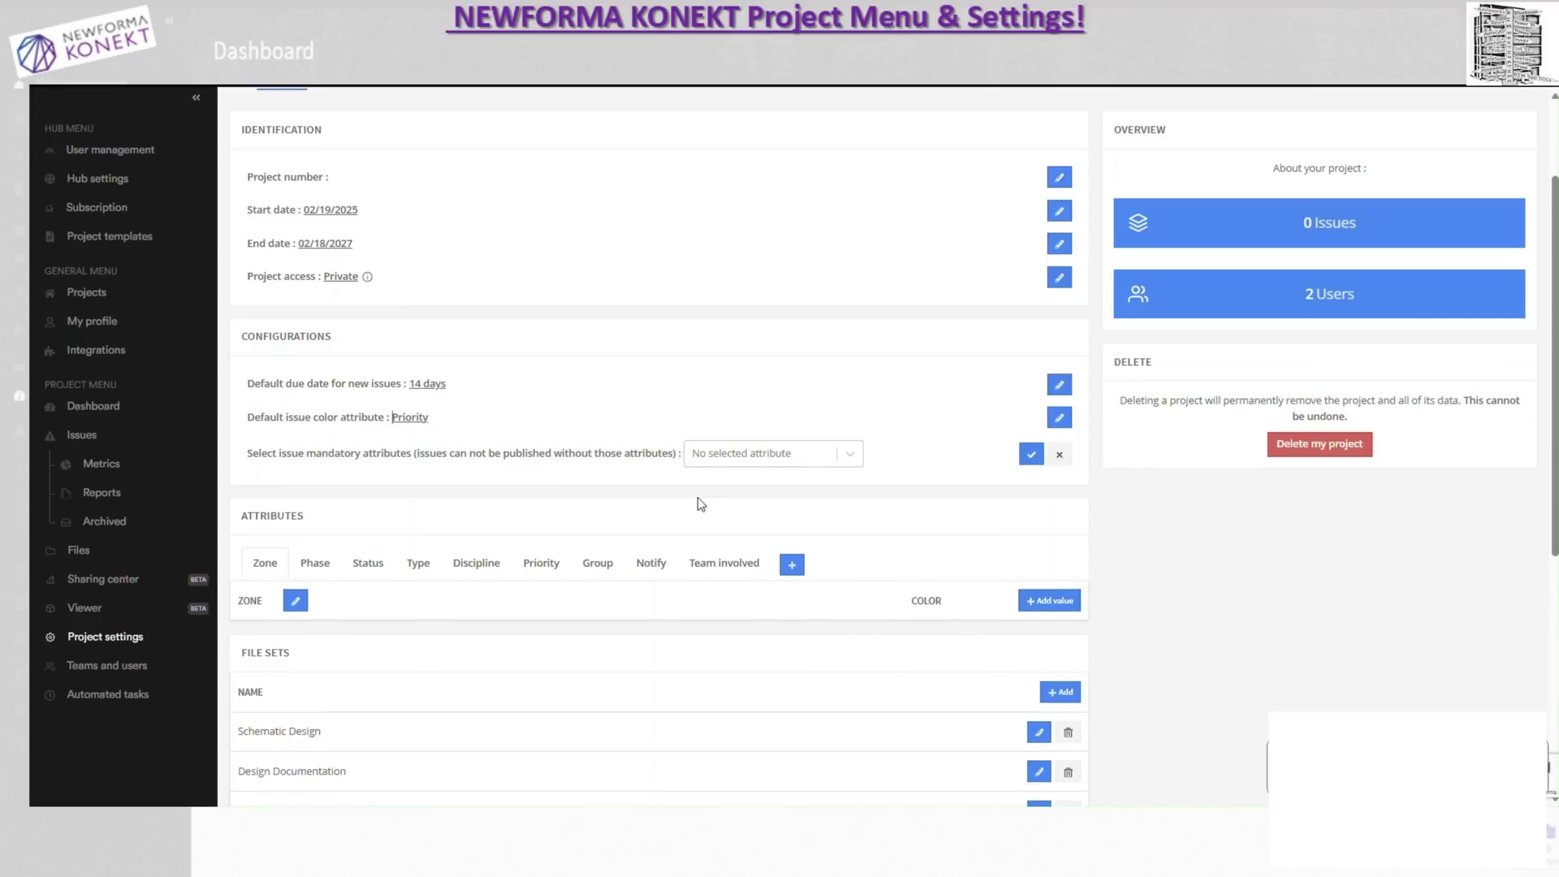
{"action": "left_click", "coordinate": [847, 457]}
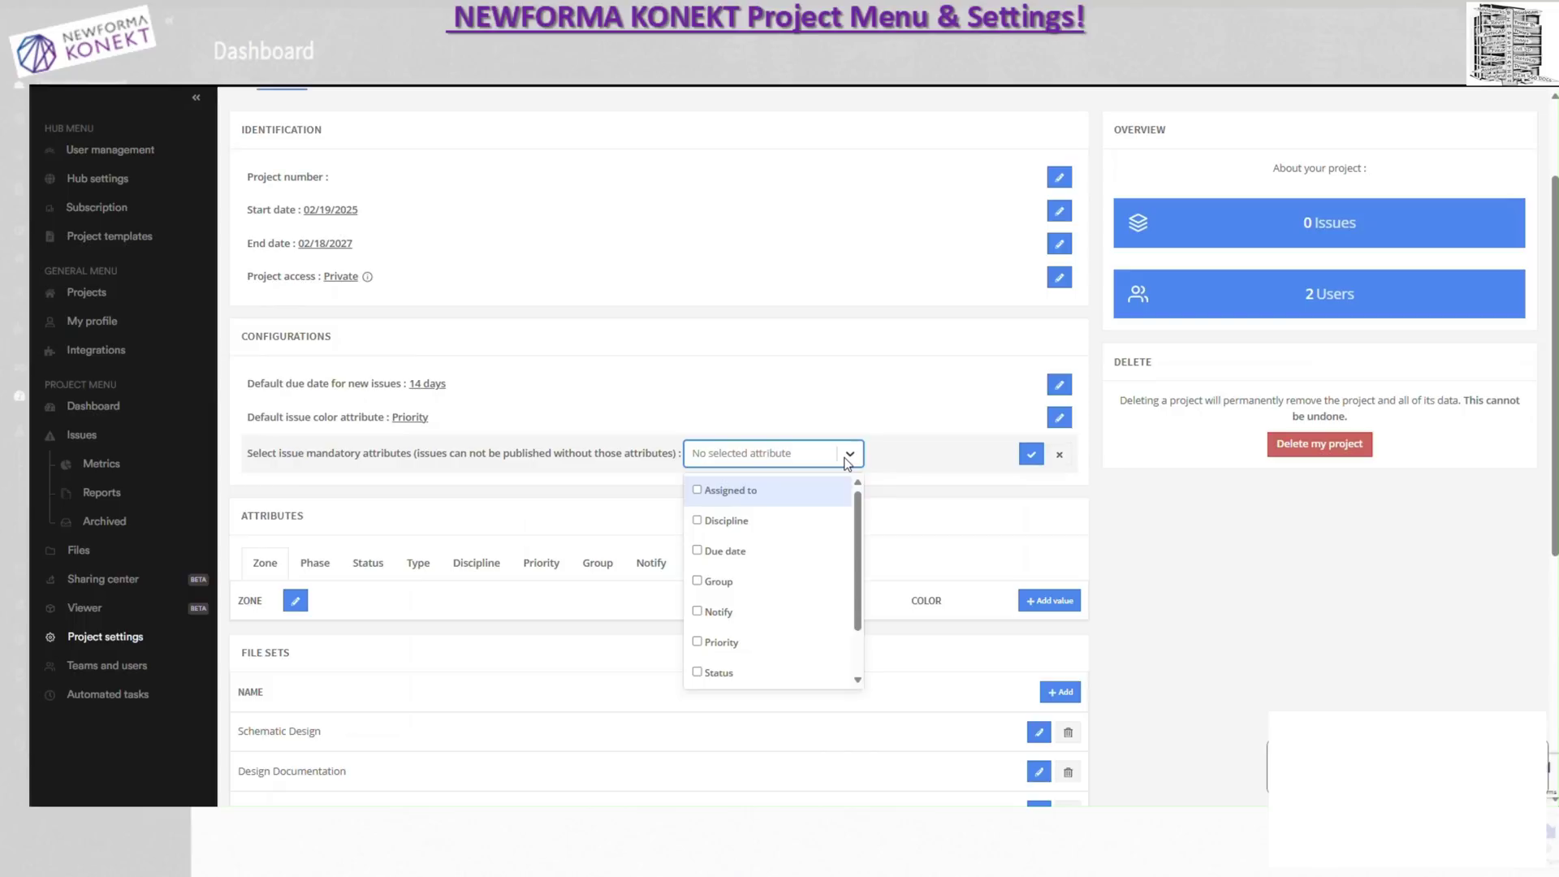
{"action": "scroll", "coordinate": [859, 585], "scroll_direction": "down", "scroll_amount": 2}
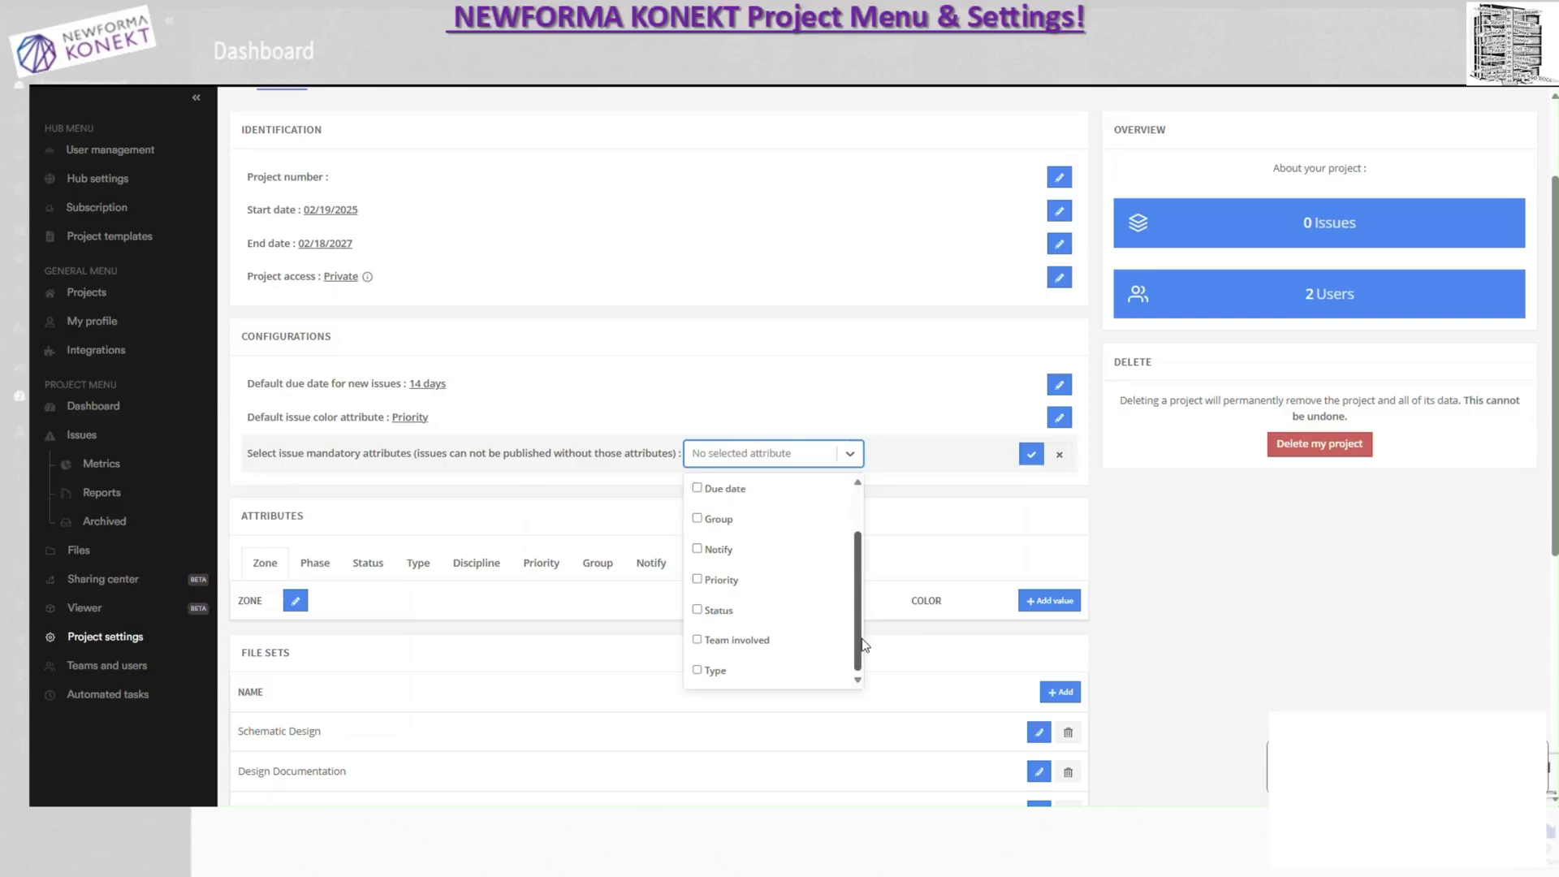
{"action": "scroll", "coordinate": [859, 617], "scroll_direction": "up", "scroll_amount": 2}
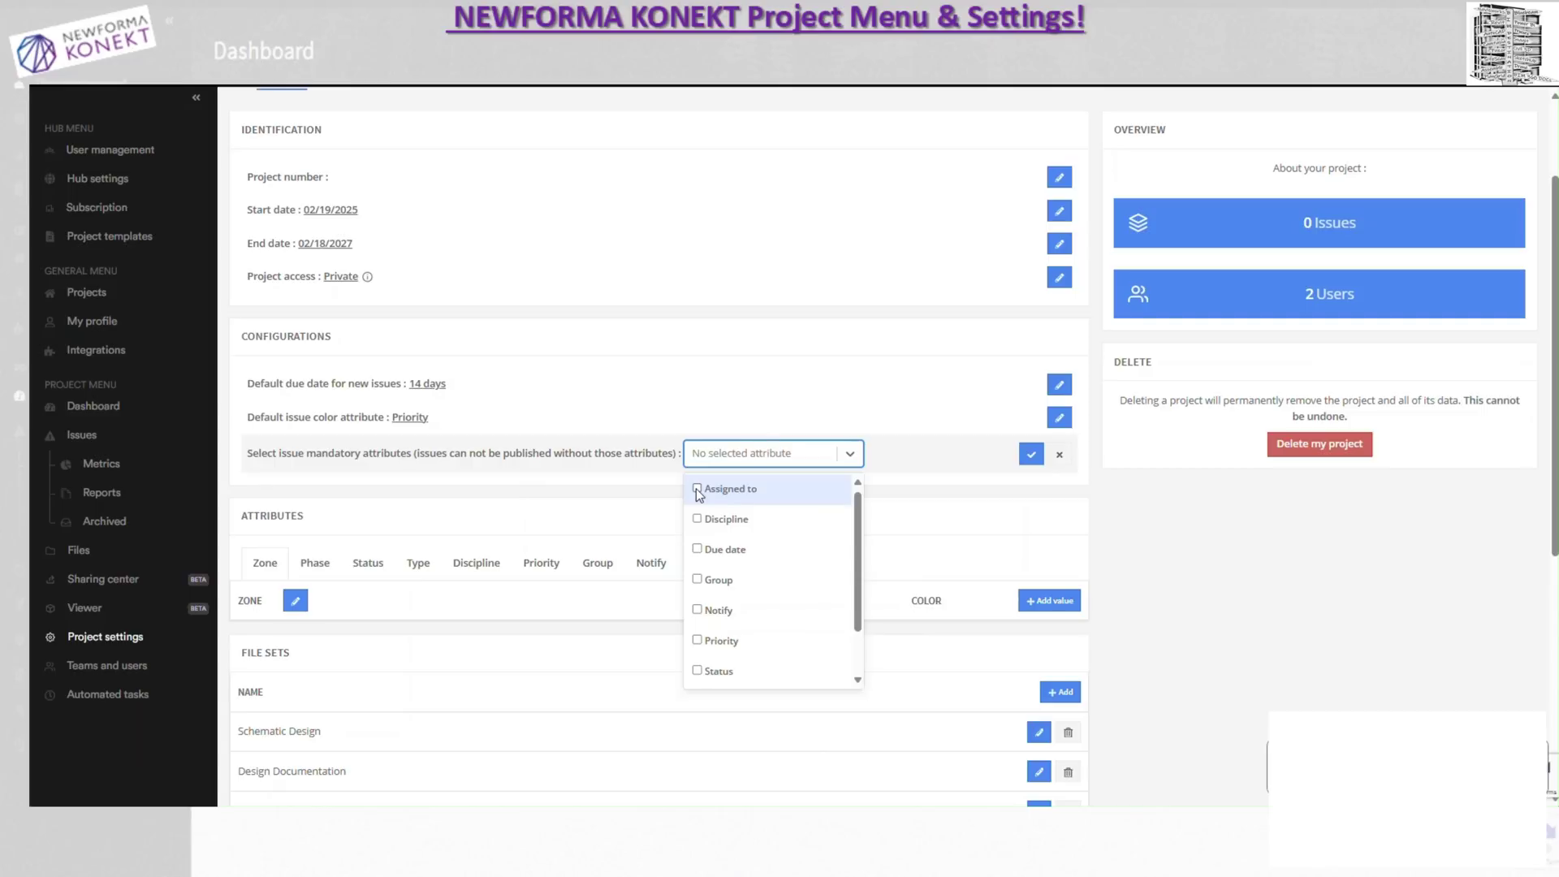
{"action": "left_click", "coordinate": [700, 492]}
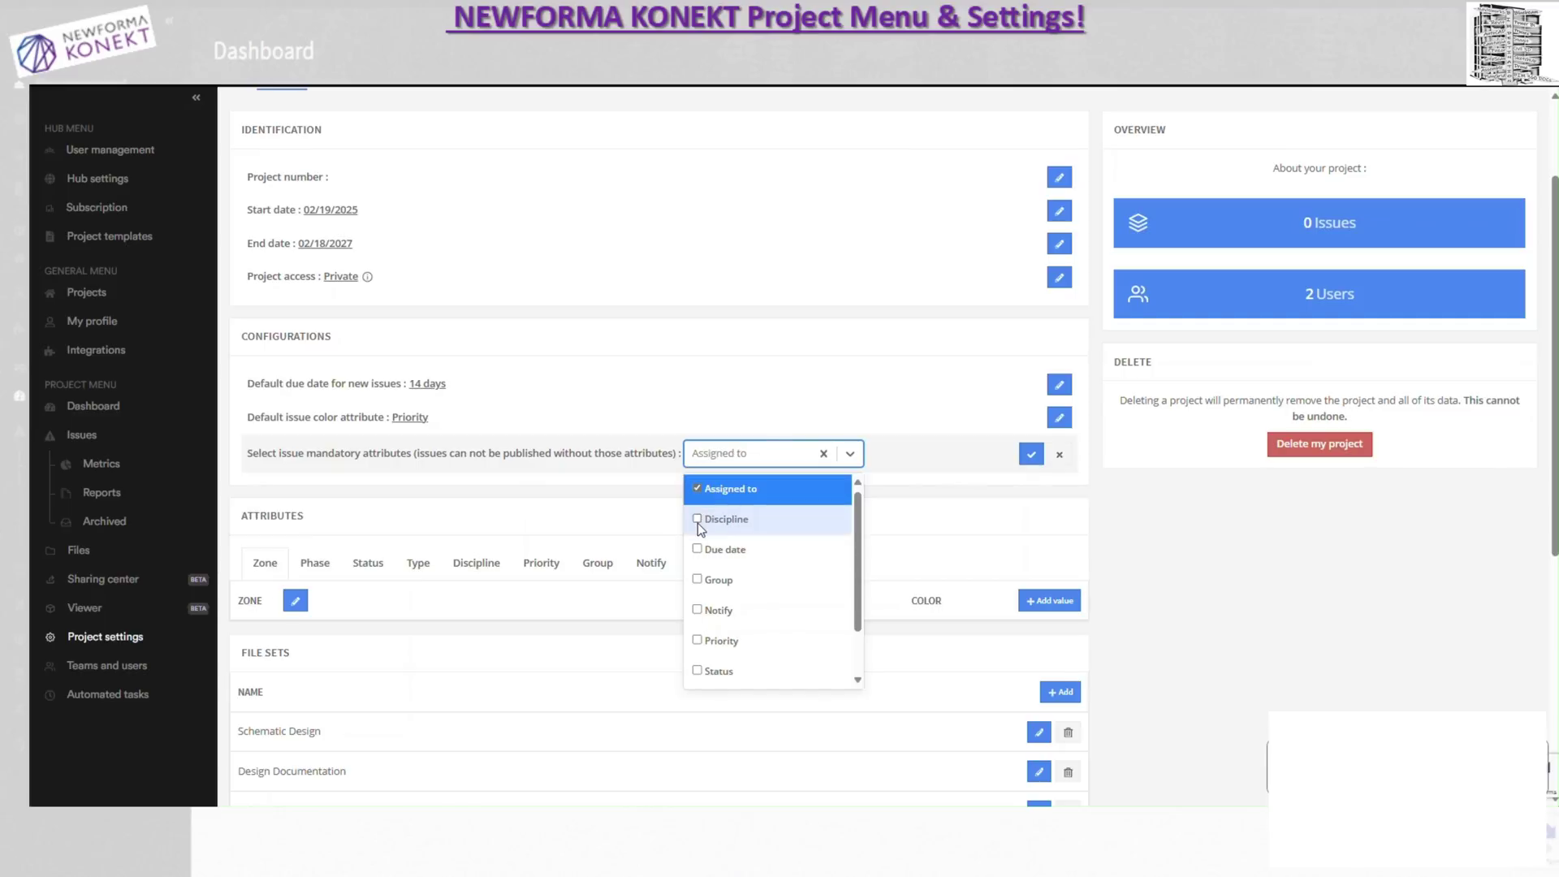
{"action": "left_click", "coordinate": [698, 523]}
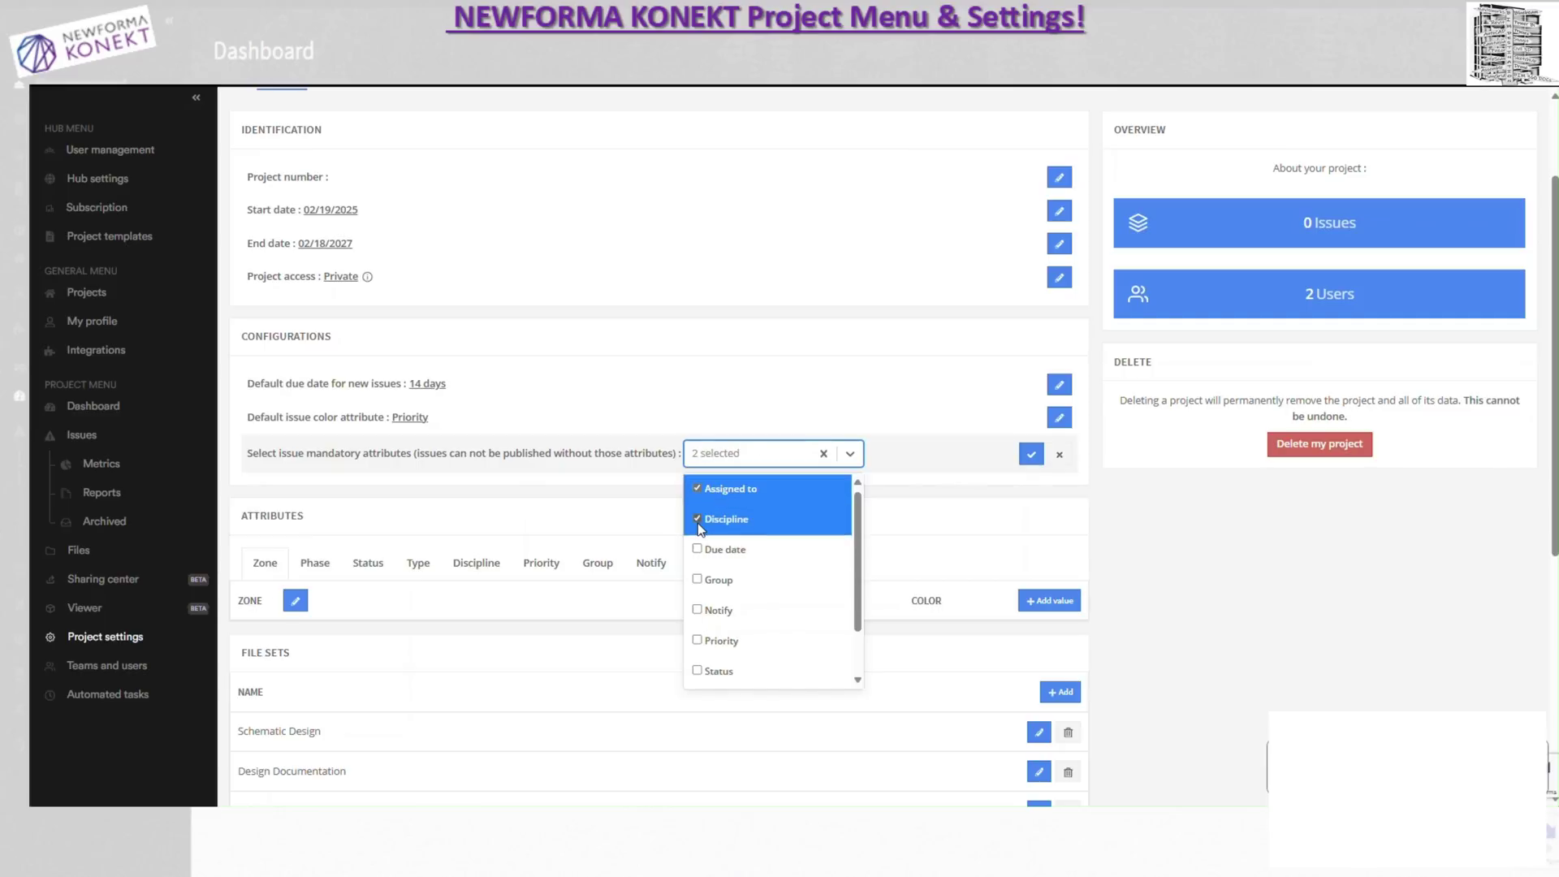
{"action": "left_click", "coordinate": [696, 551]}
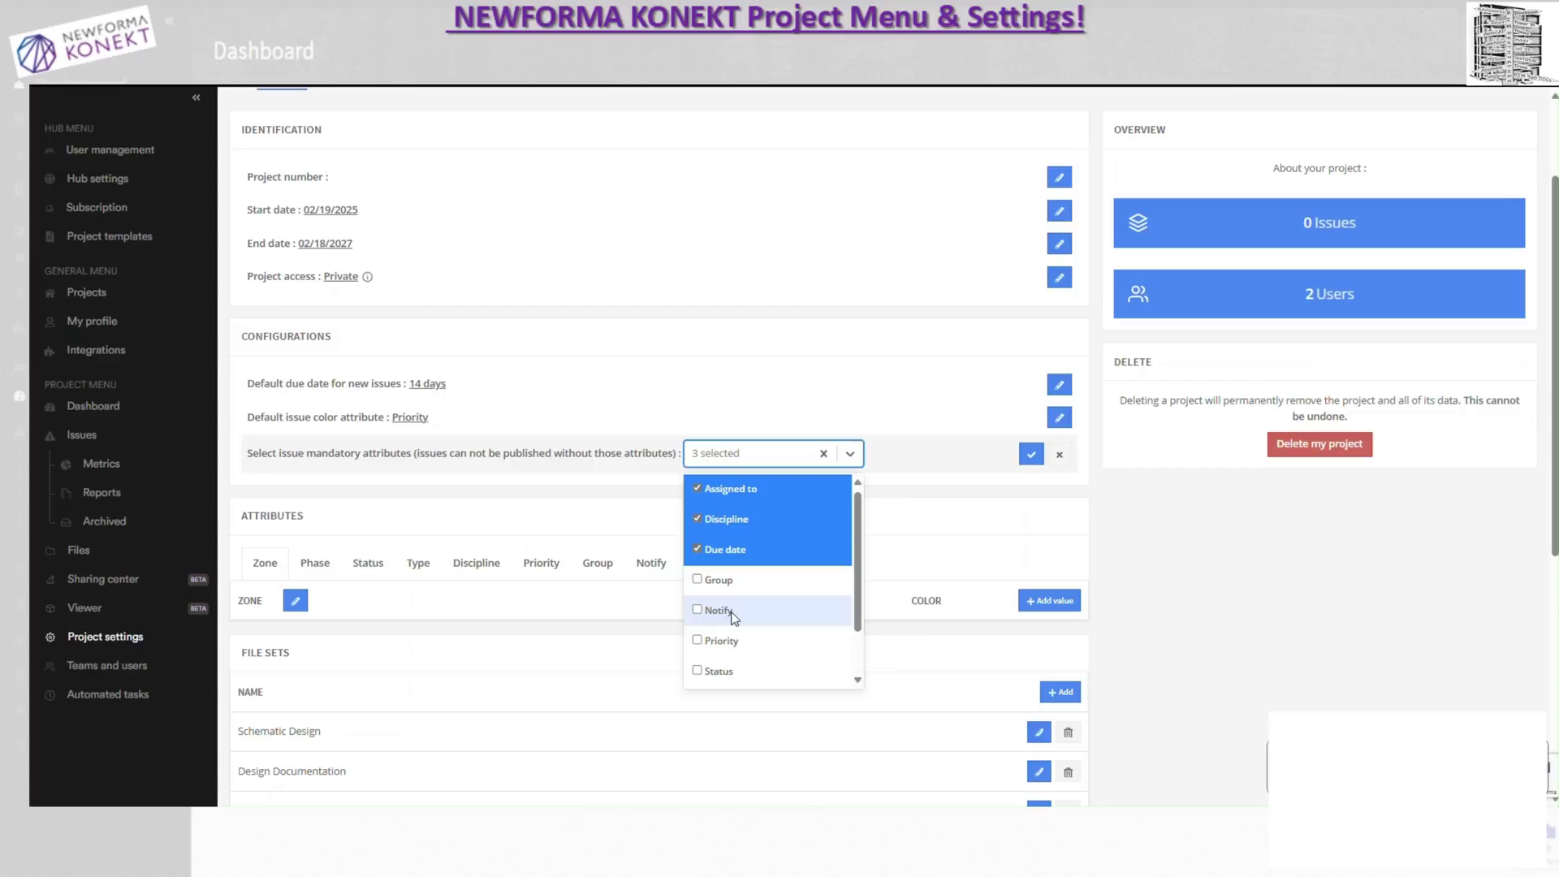
{"action": "scroll", "coordinate": [733, 617], "scroll_direction": "down", "scroll_amount": 1}
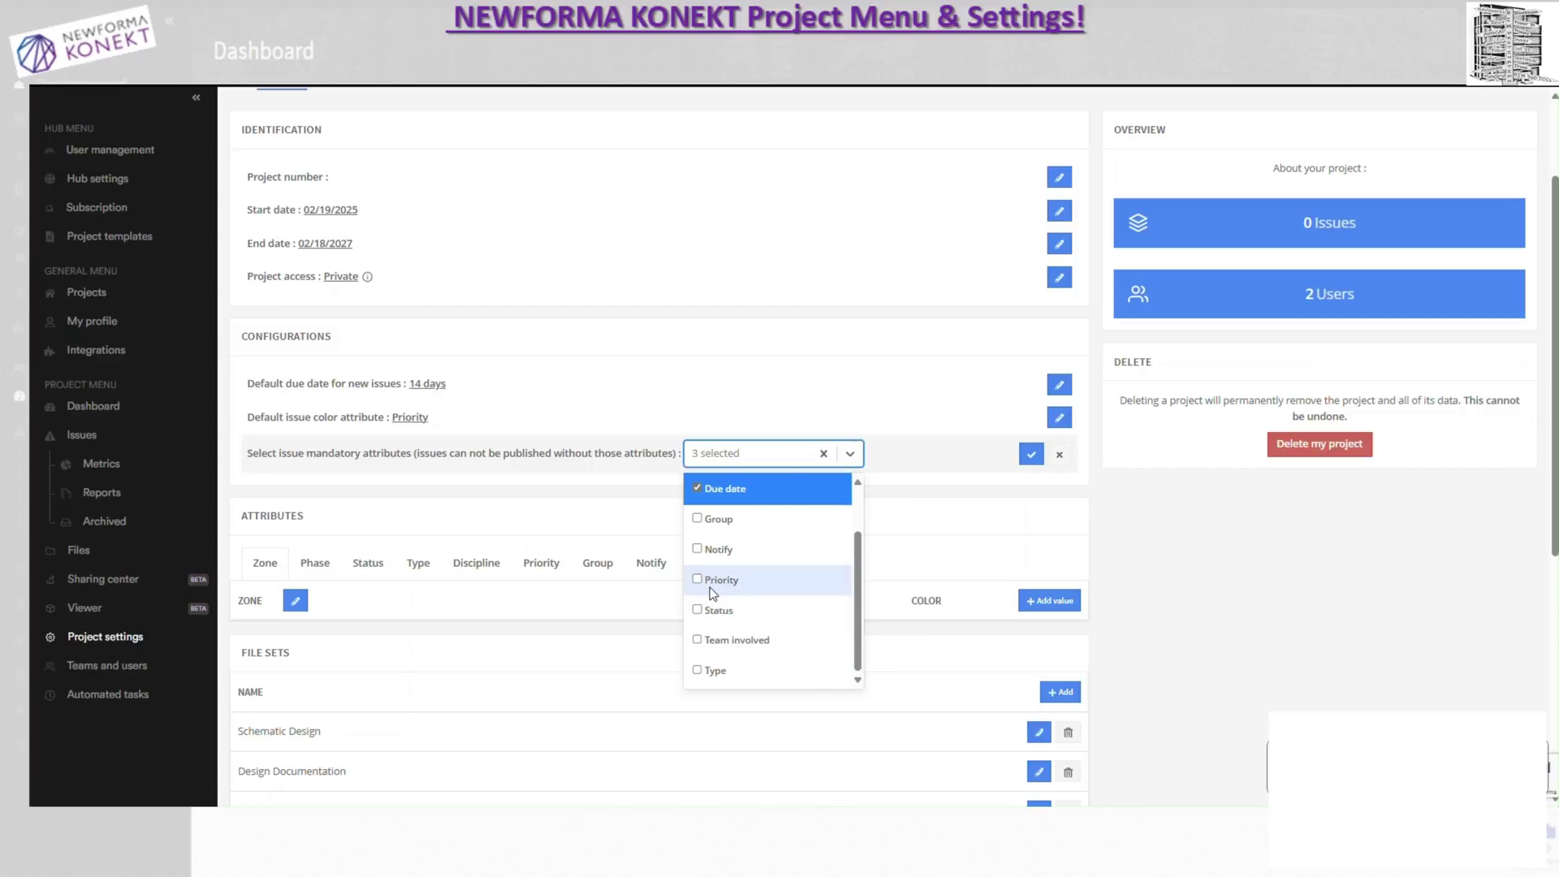
{"action": "left_click", "coordinate": [700, 582]}
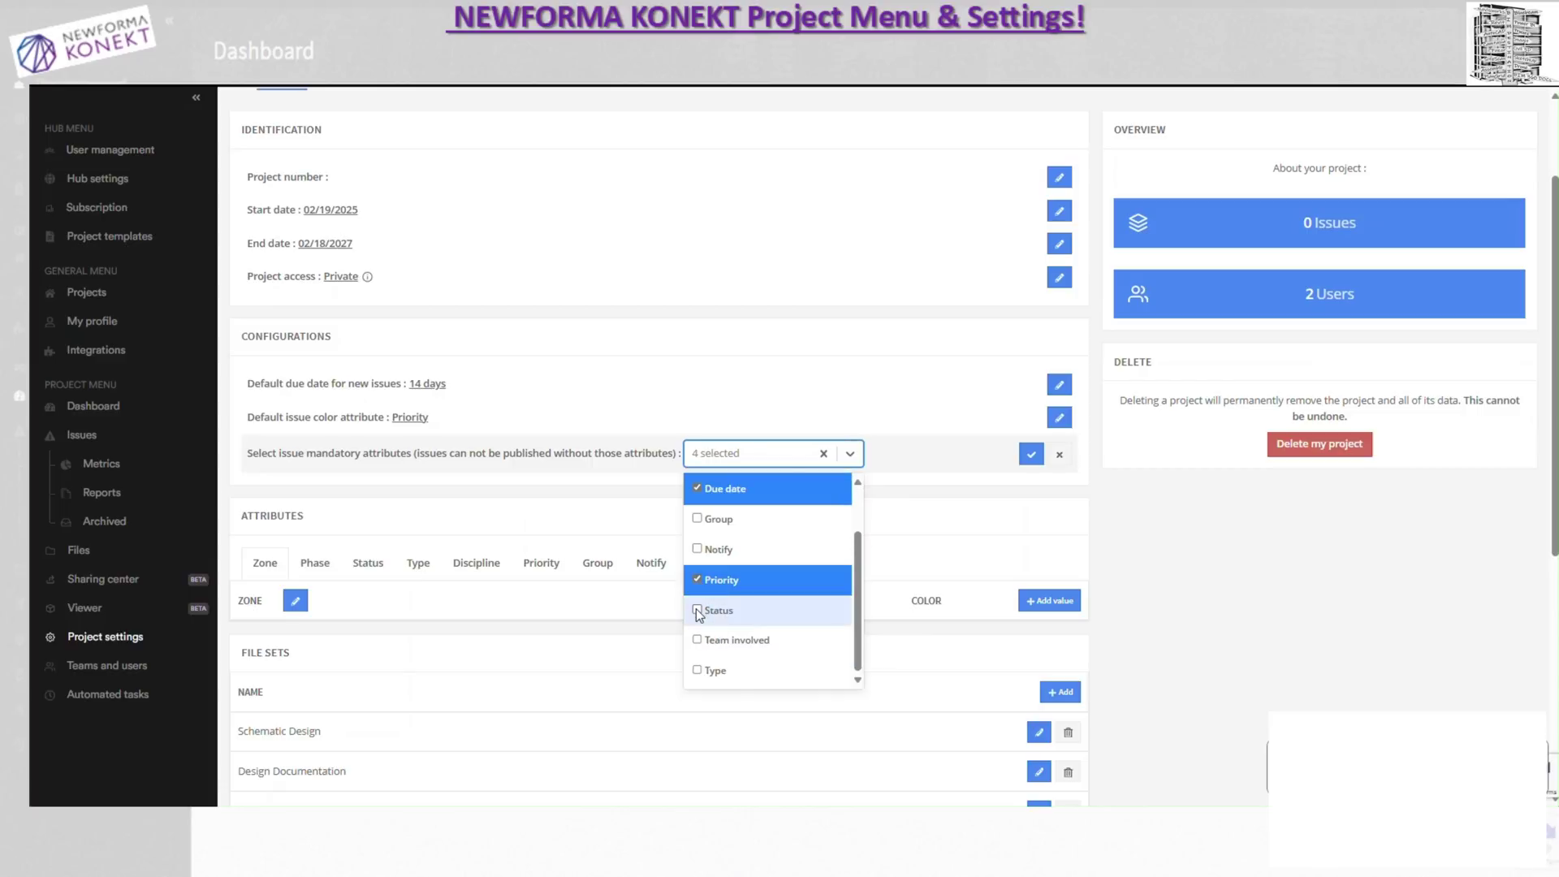
{"action": "left_click", "coordinate": [697, 612]}
{"action": "left_click", "coordinate": [697, 671]}
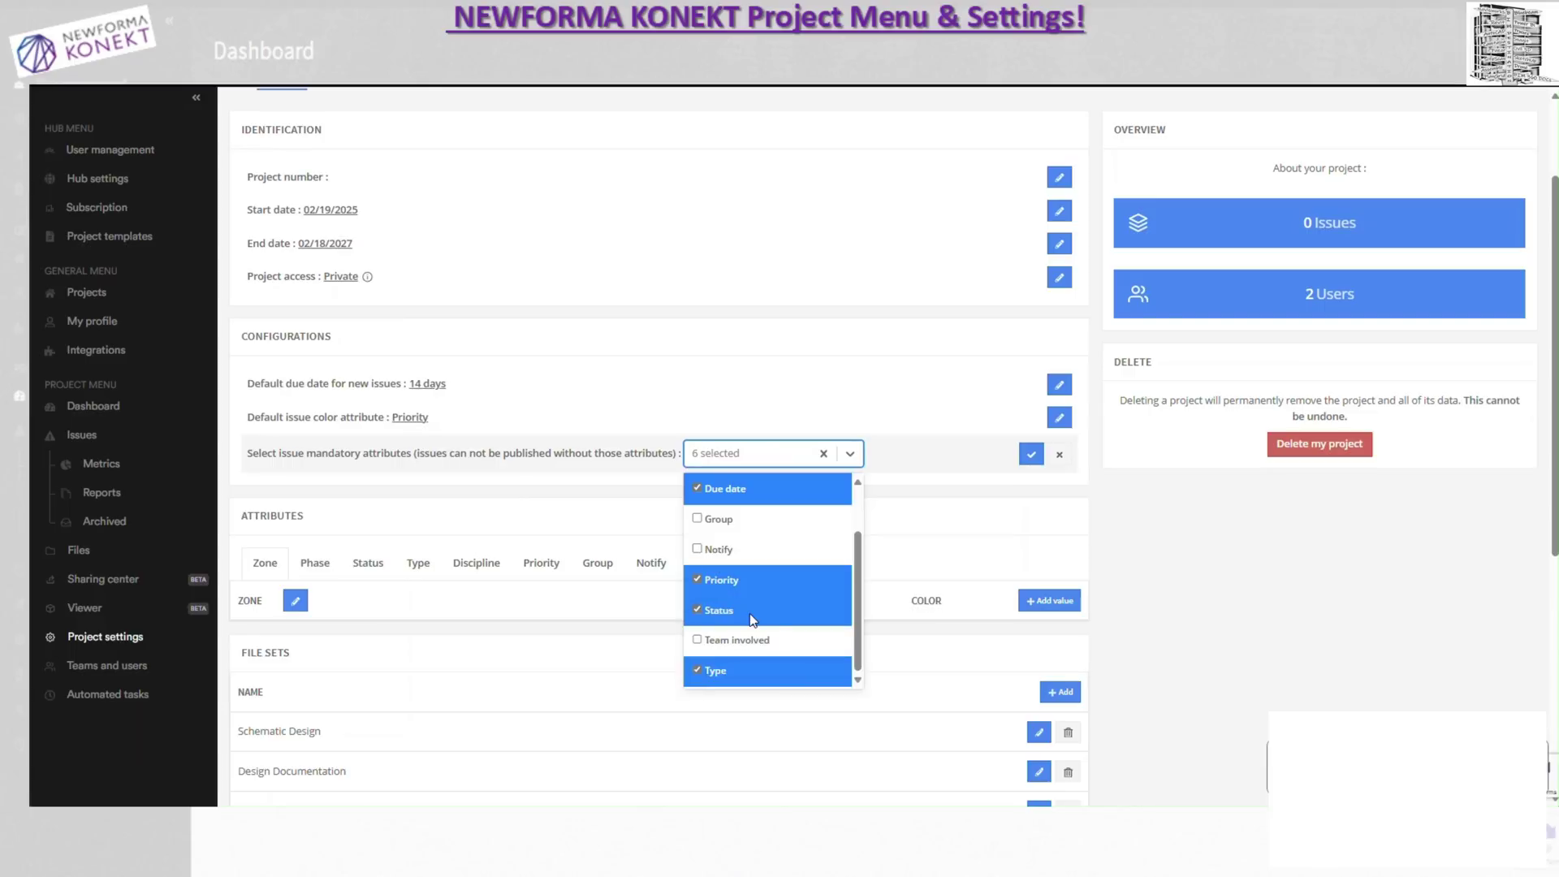
{"action": "scroll", "coordinate": [780, 642], "scroll_direction": "up", "scroll_amount": 2}
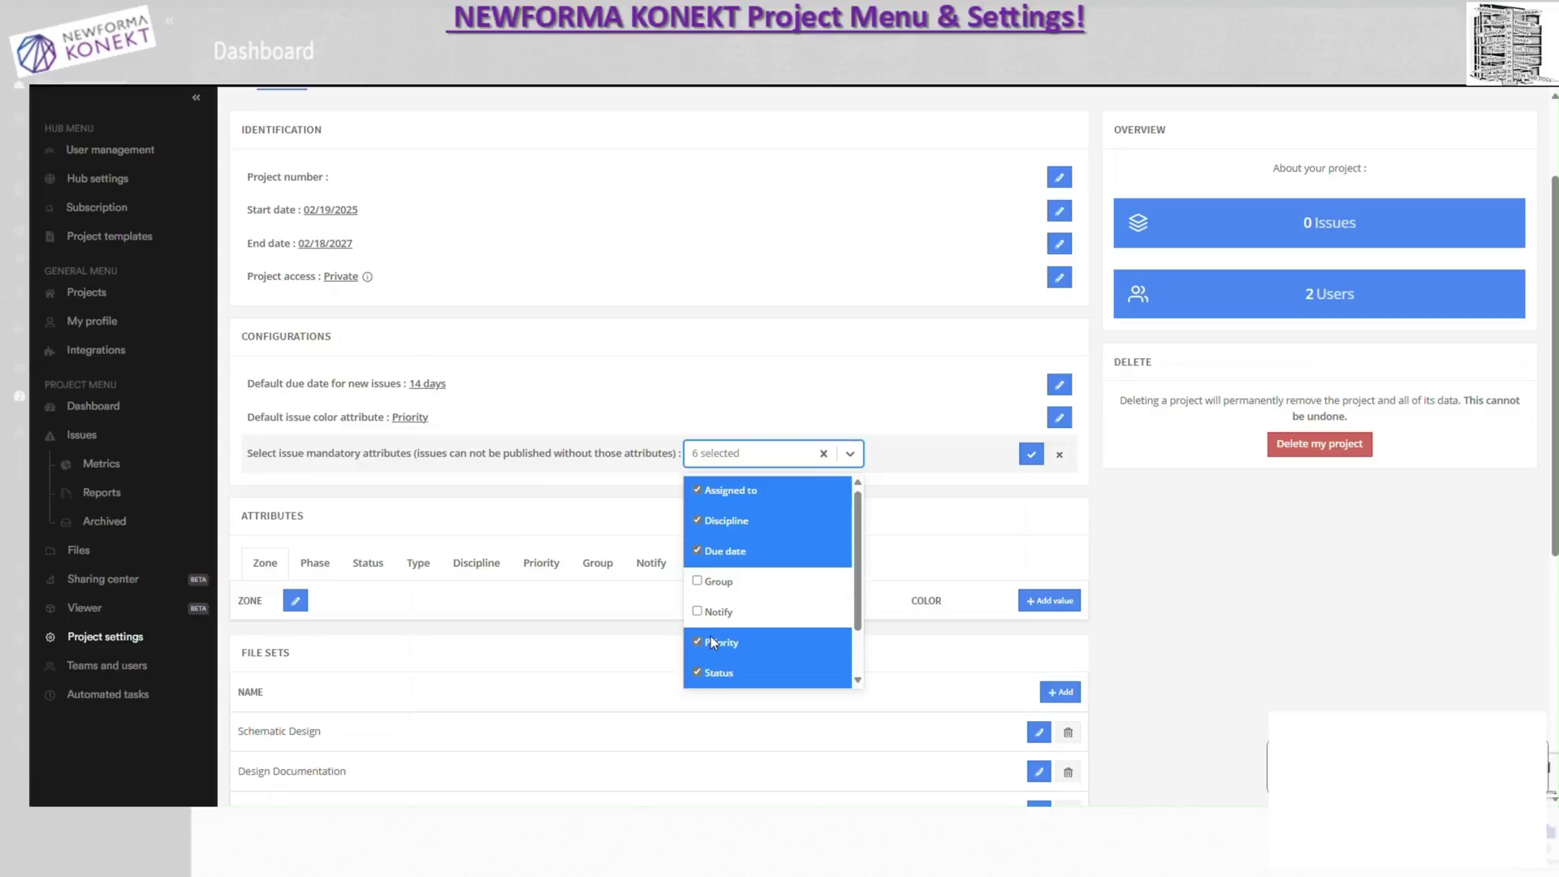
{"action": "left_click", "coordinate": [1030, 456]}
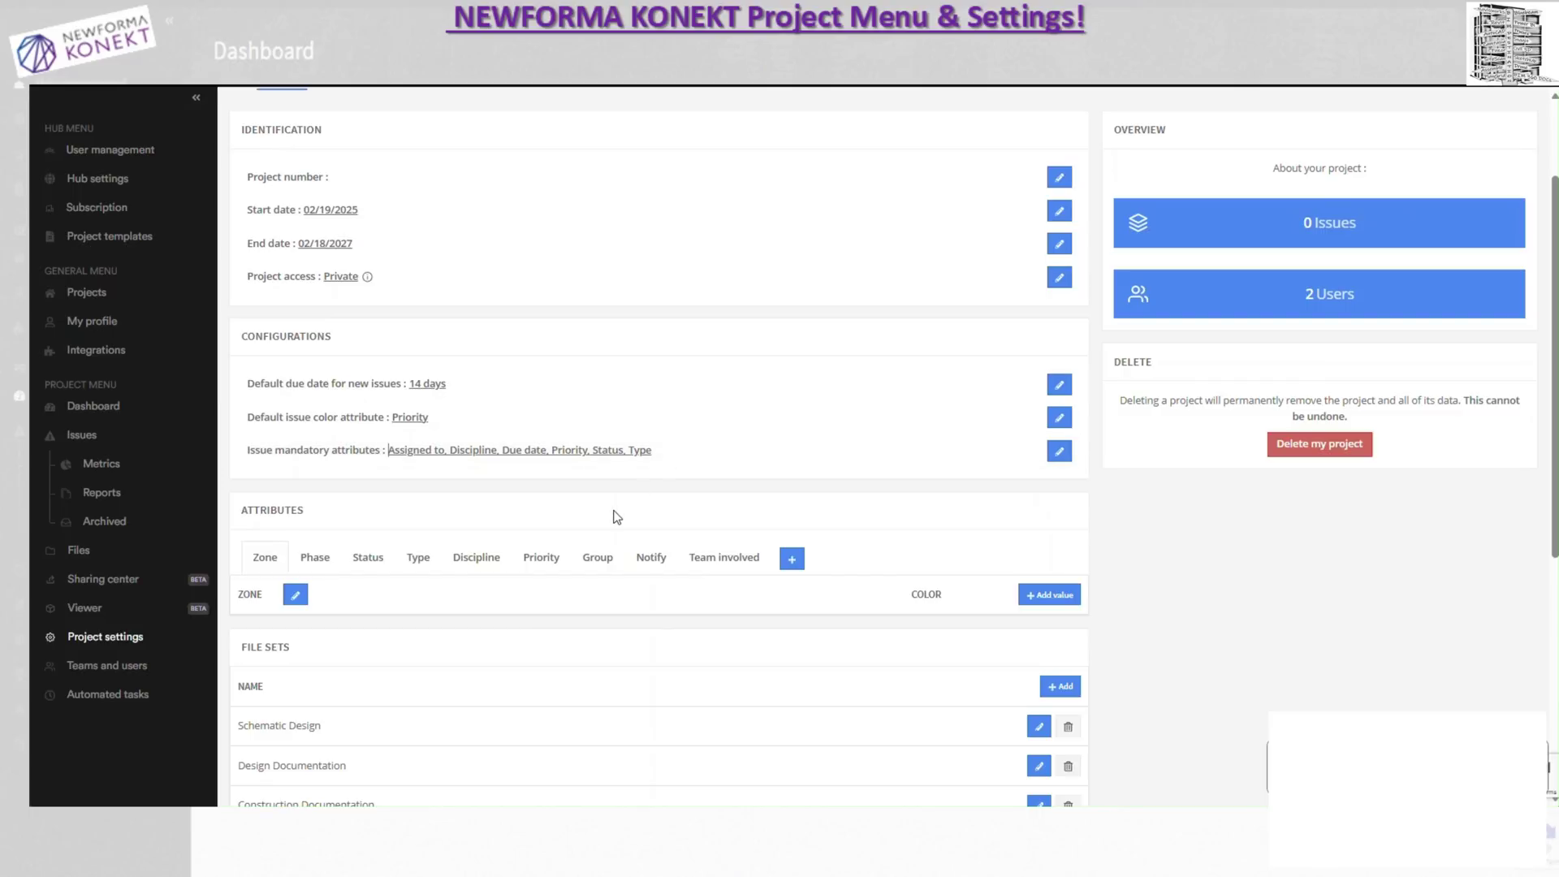
Step: Add the value Zone 1 to the Zone attribute and save it
{"action": "scroll", "coordinate": [615, 516], "scroll_direction": "down", "scroll_amount": 2}
{"action": "scroll", "coordinate": [615, 516], "scroll_direction": "down", "scroll_amount": 2}
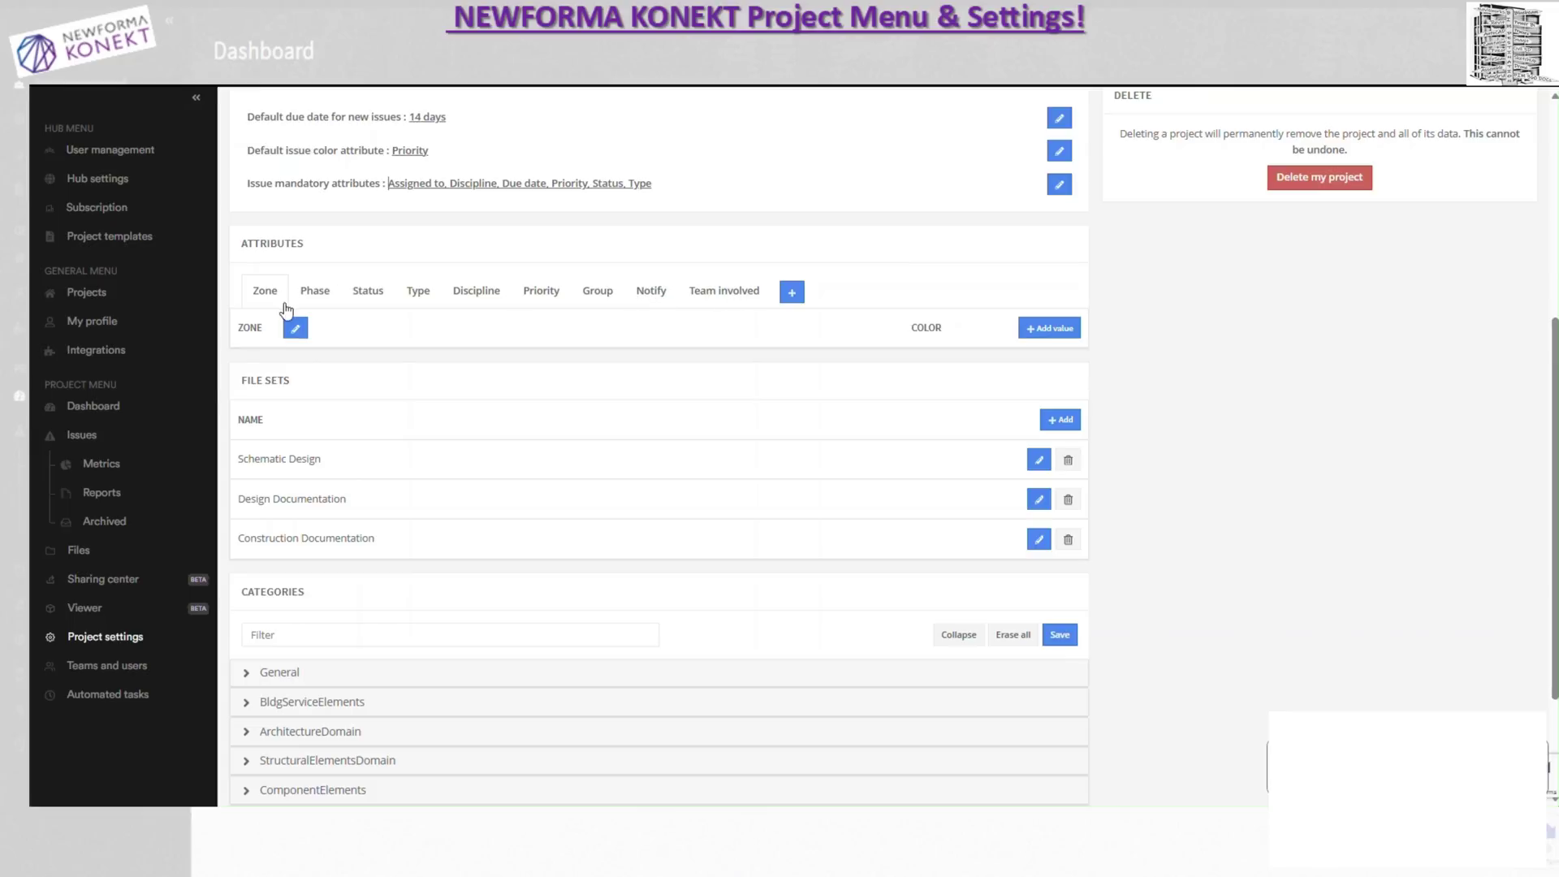
{"action": "left_click", "coordinate": [1056, 330]}
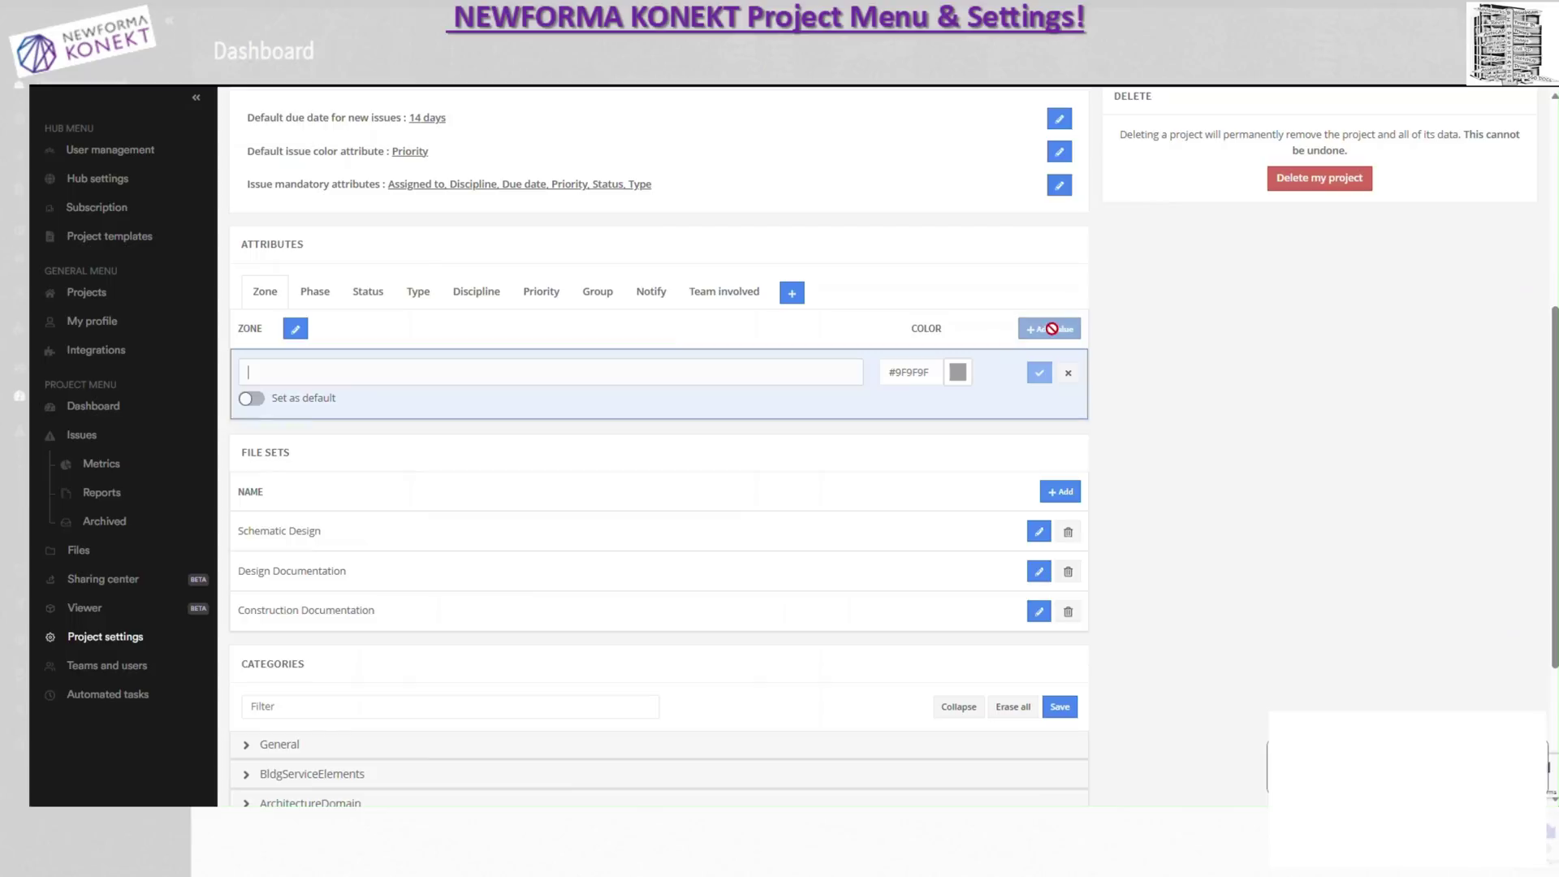
{"action": "left_click", "coordinate": [549, 373]}
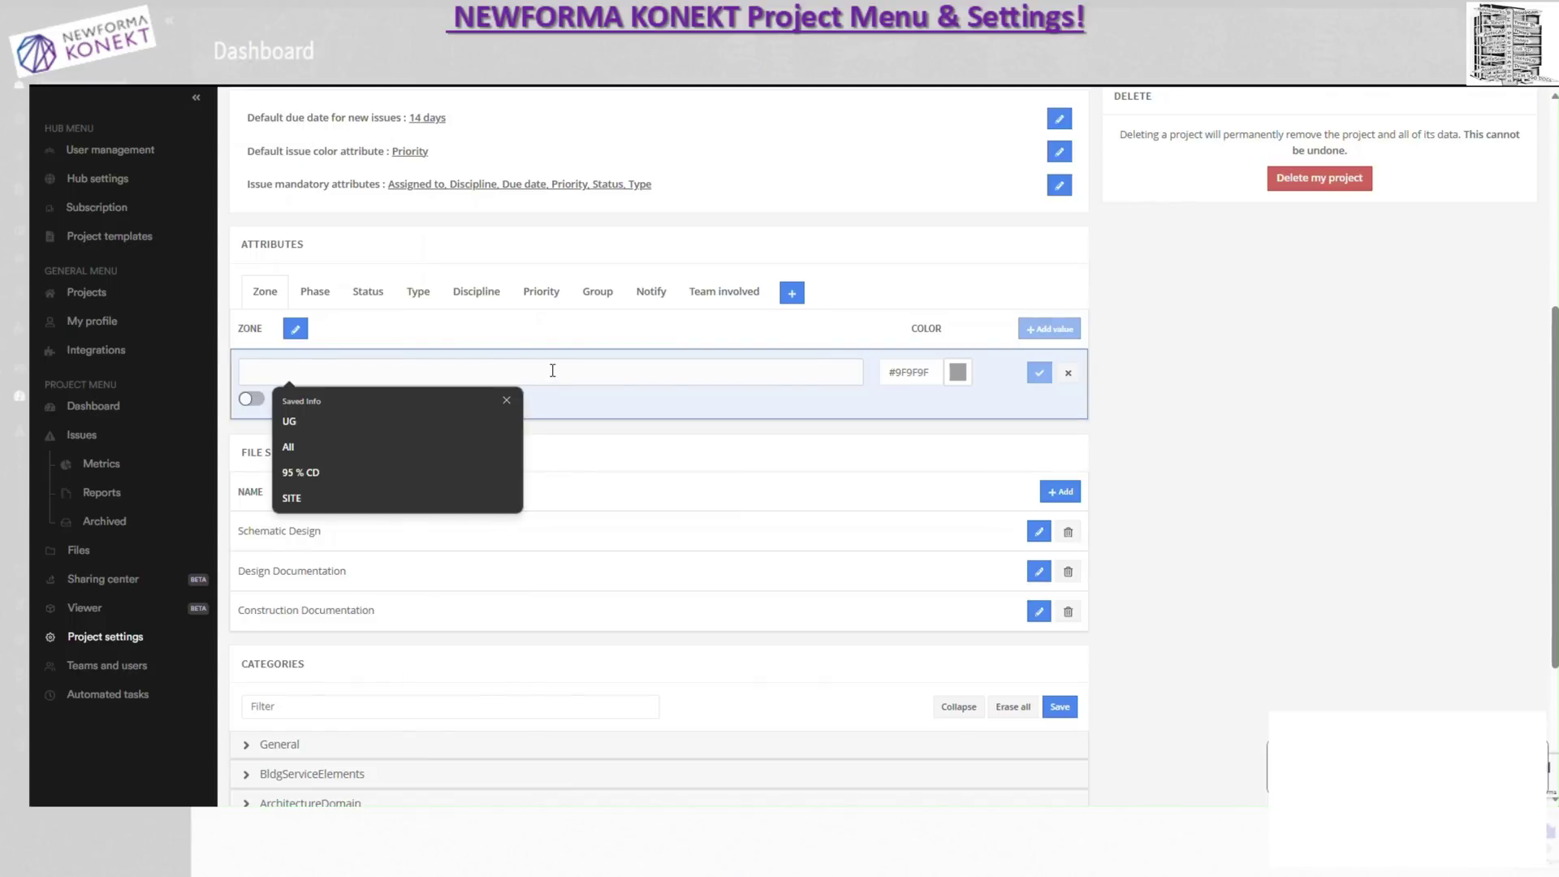
{"action": "type", "text": "Zonw"}
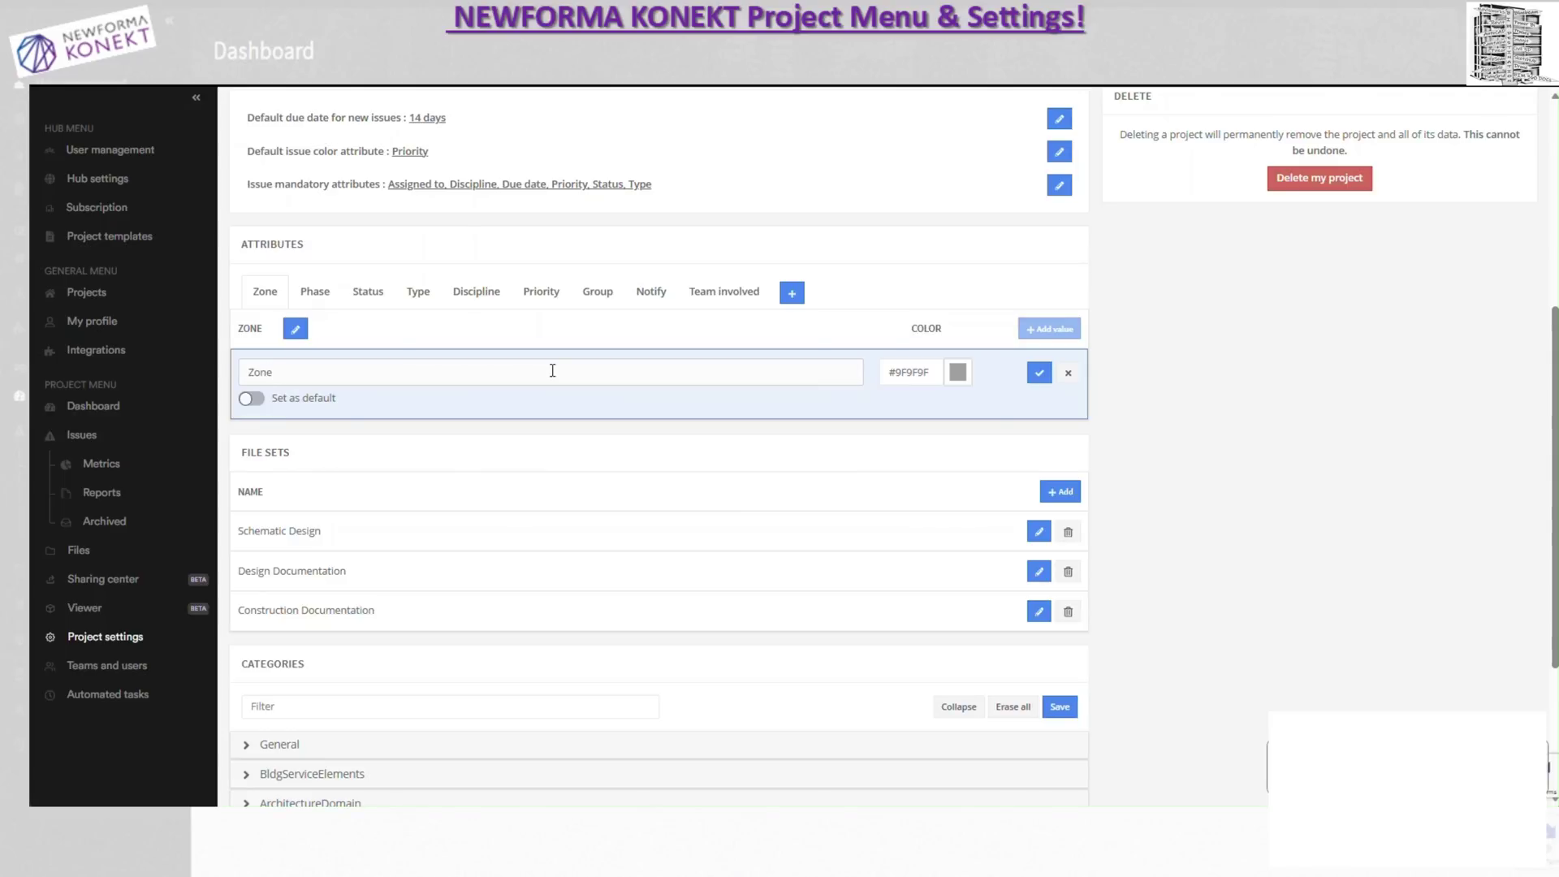
{"action": "type", "text": " 1"}
{"action": "left_click", "coordinate": [1037, 373]}
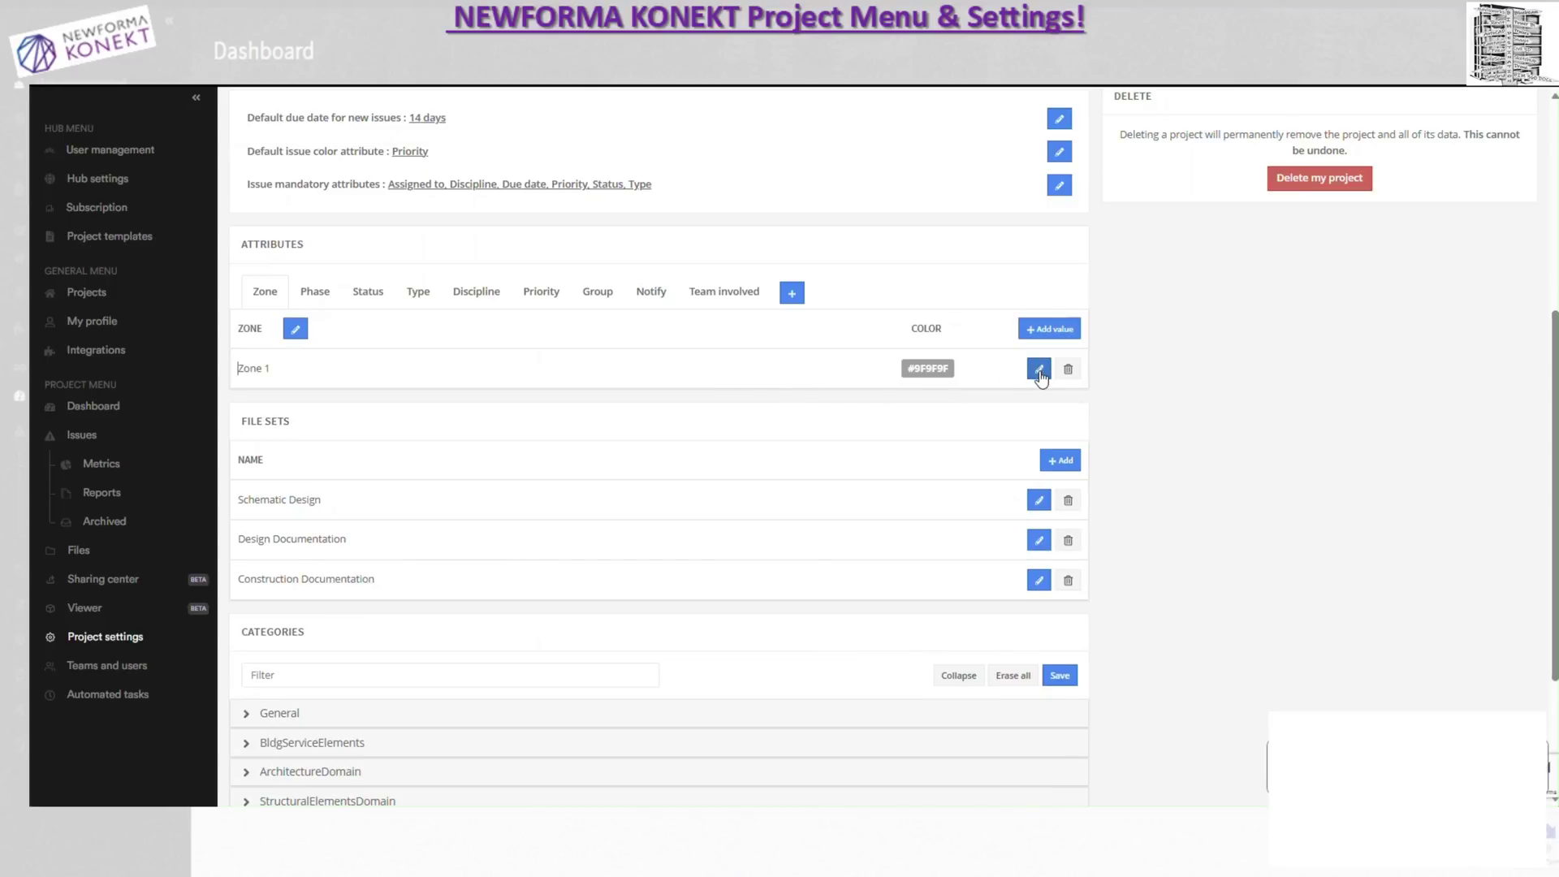
Step: Rename the existing zone value to Zone 2 and save it
{"action": "left_click", "coordinate": [1039, 371]}
{"action": "key", "text": "BackSpace"}
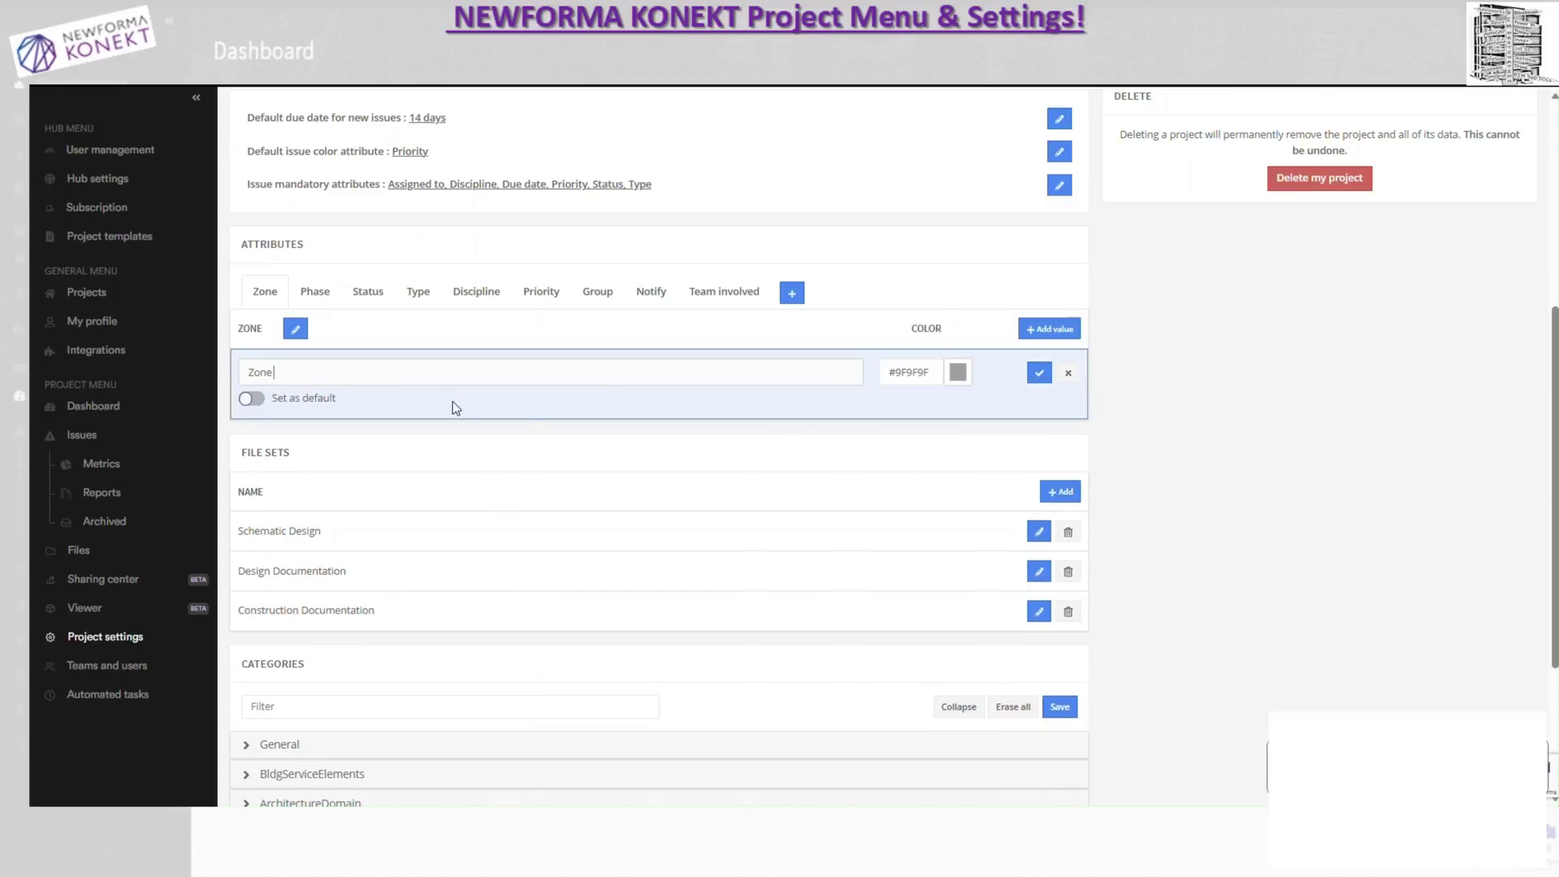
{"action": "type", "text": "2"}
{"action": "left_click", "coordinate": [1039, 374]}
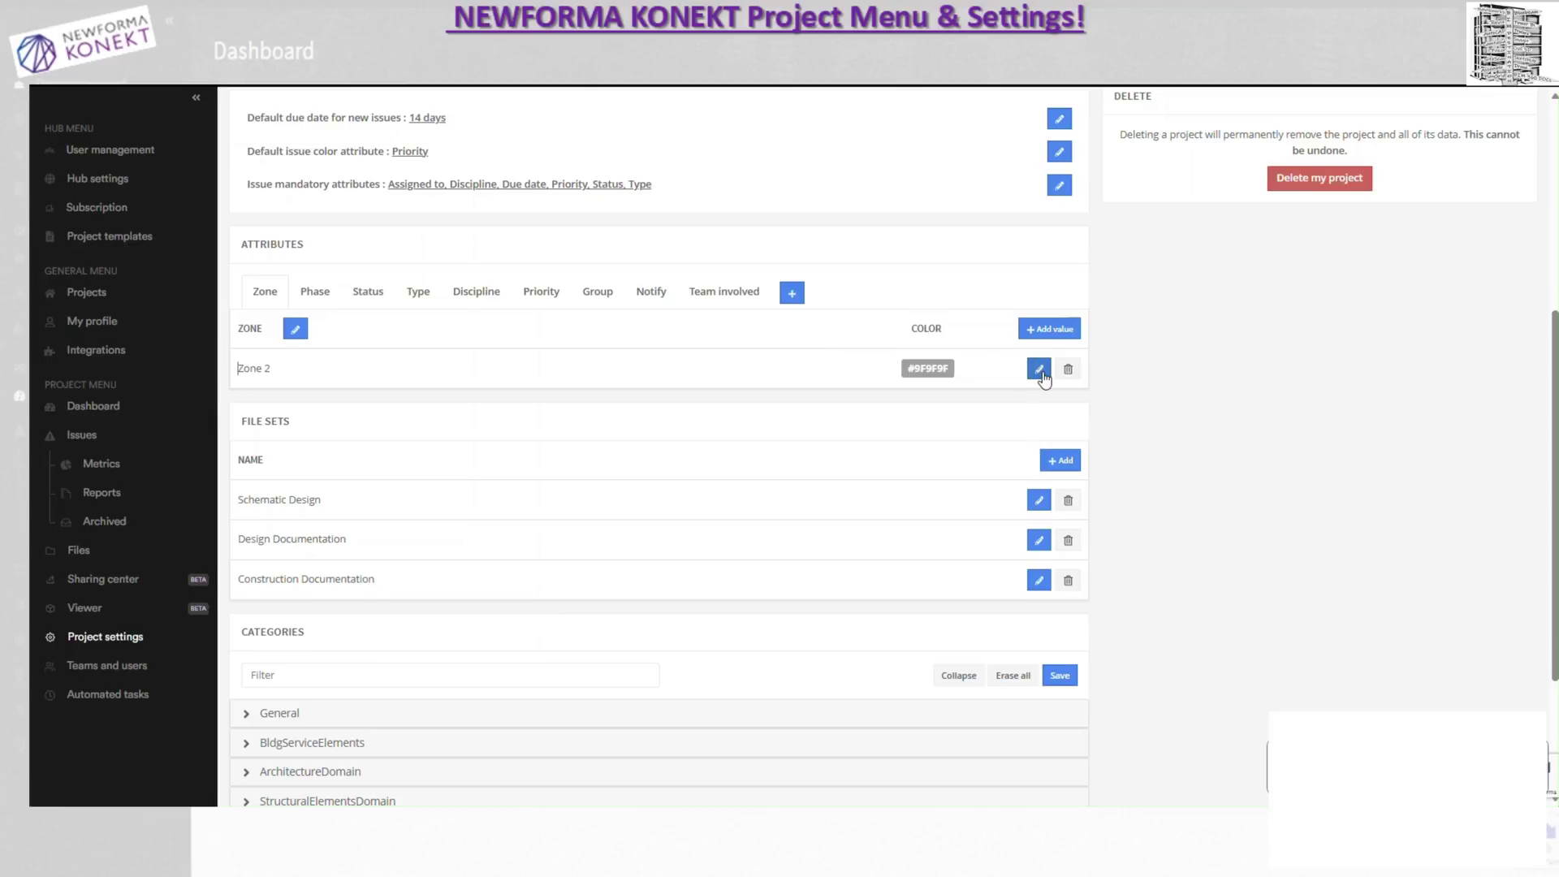
Step: Add another zone value named Zone 1 with its suggested color and save it
{"action": "left_click", "coordinate": [1050, 329]}
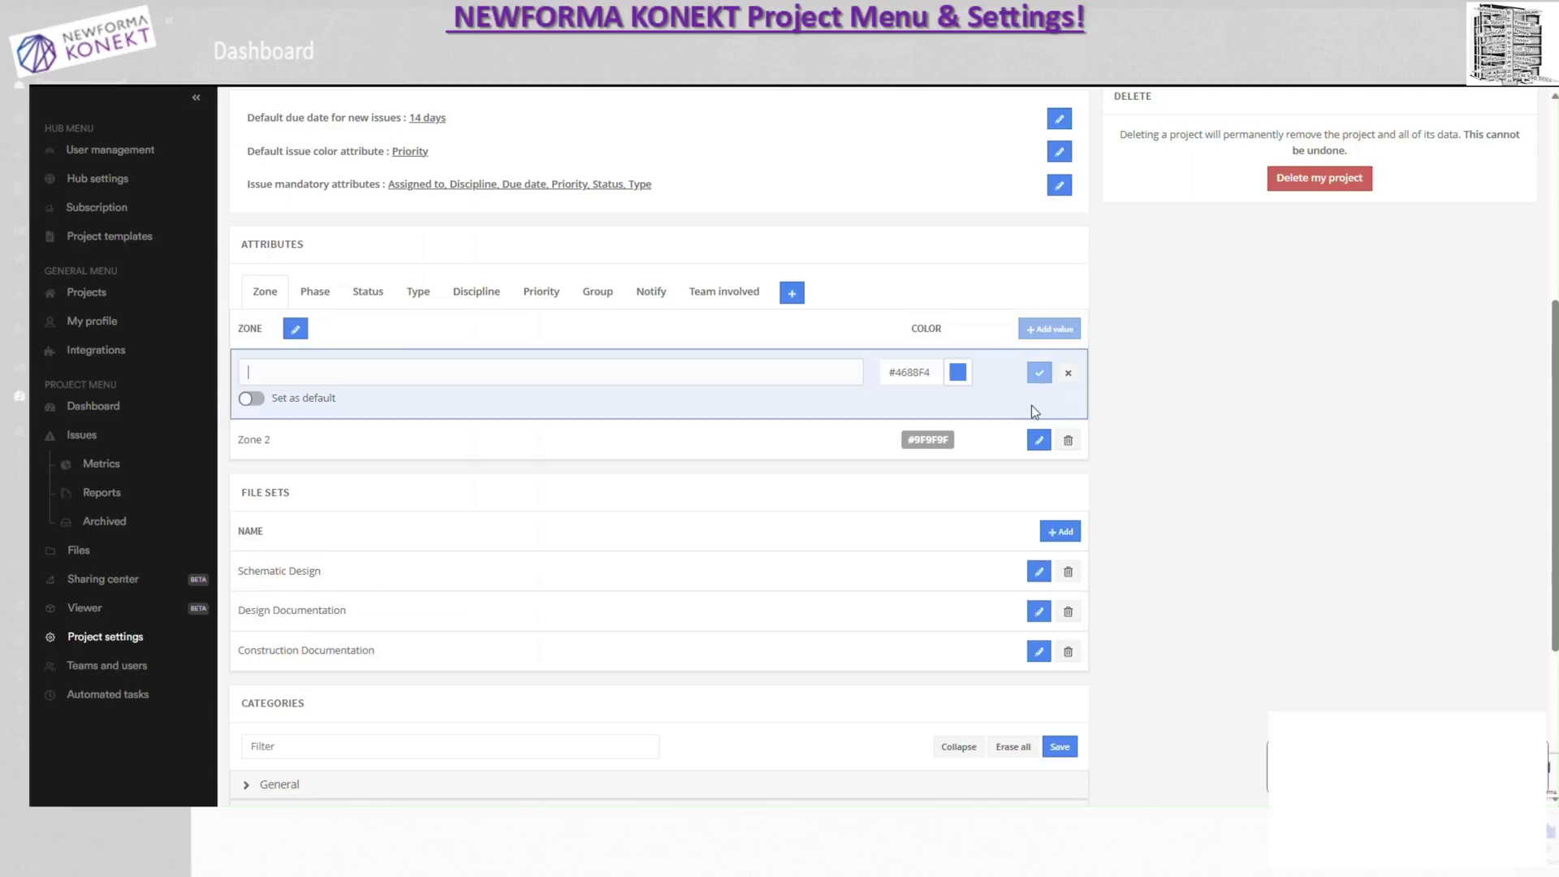
{"action": "left_click", "coordinate": [339, 368]}
{"action": "type", "text": "Zone 1"}
{"action": "left_click", "coordinate": [1039, 372]}
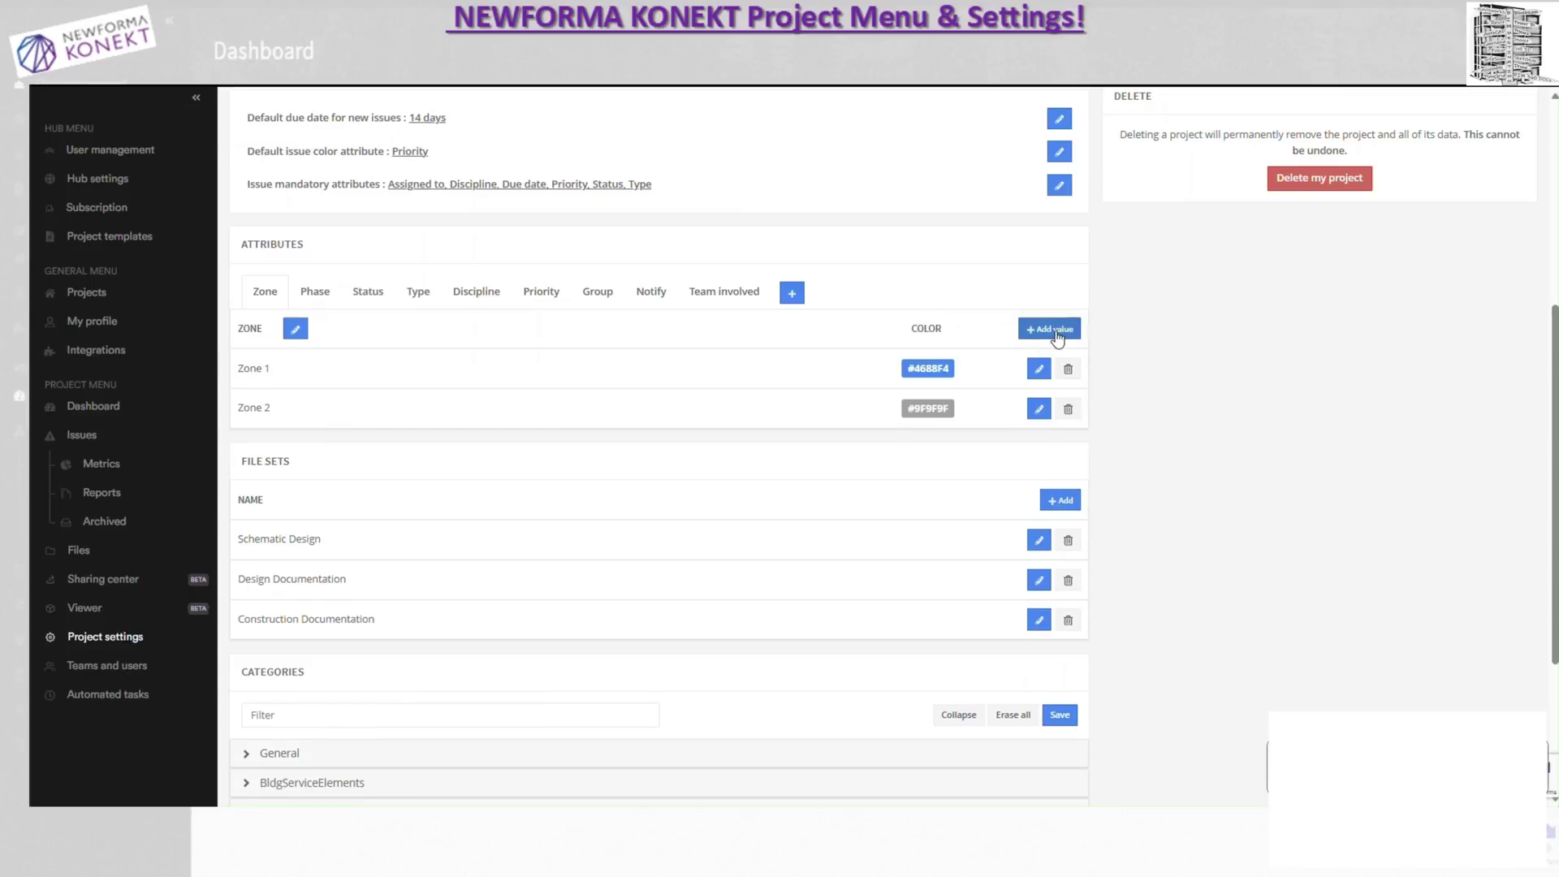
Step: Add a zone value named Zone 3 with its suggested color and save it
{"action": "left_click", "coordinate": [1056, 332]}
{"action": "left_click", "coordinate": [397, 374]}
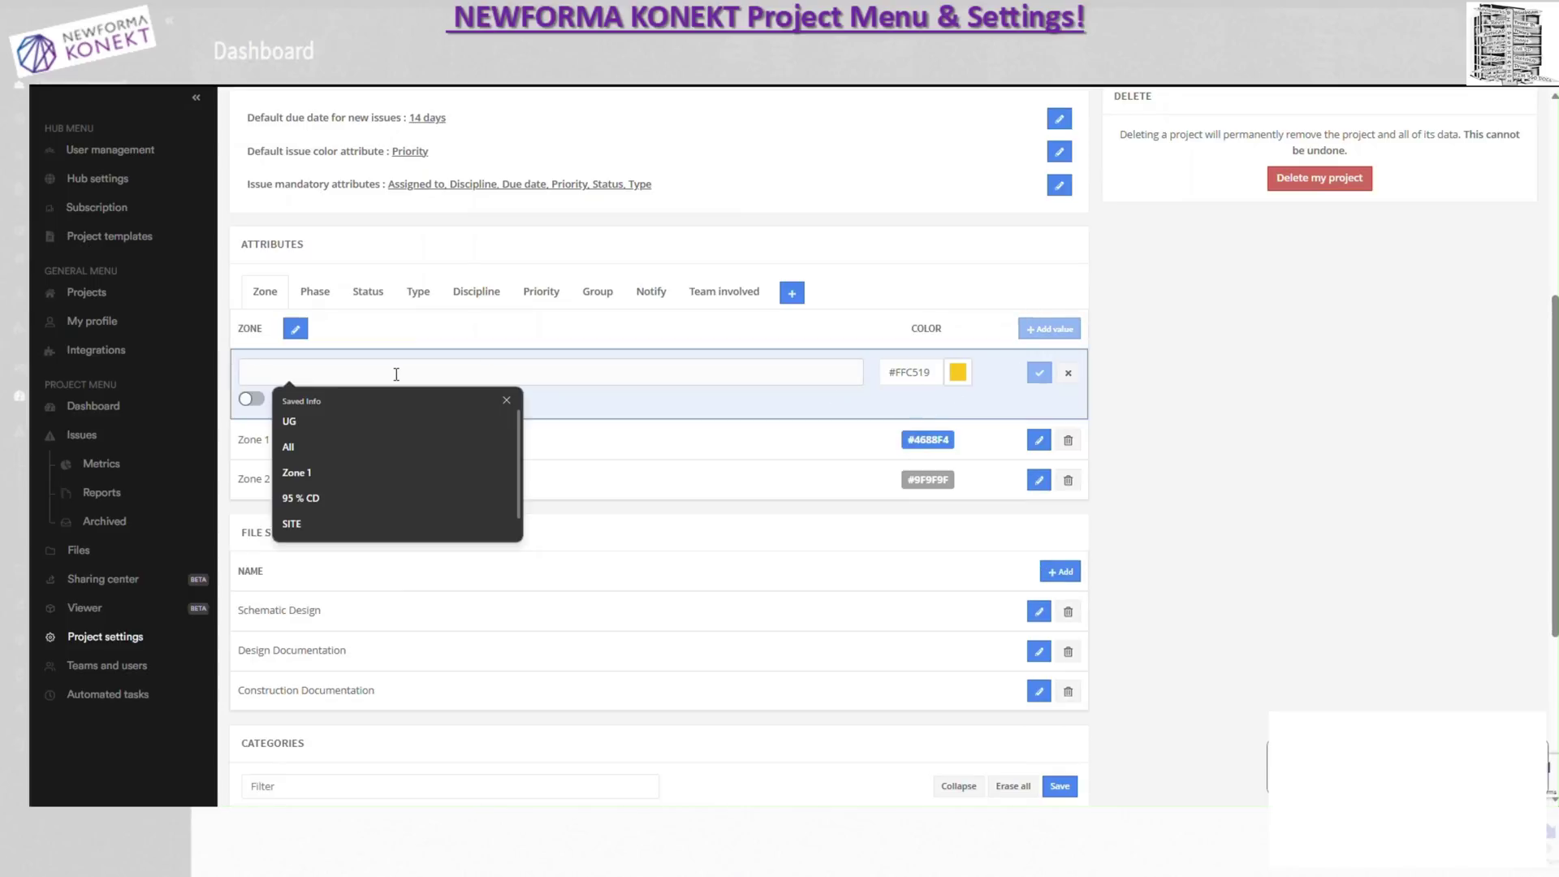
{"action": "type", "text": "Zone 3"}
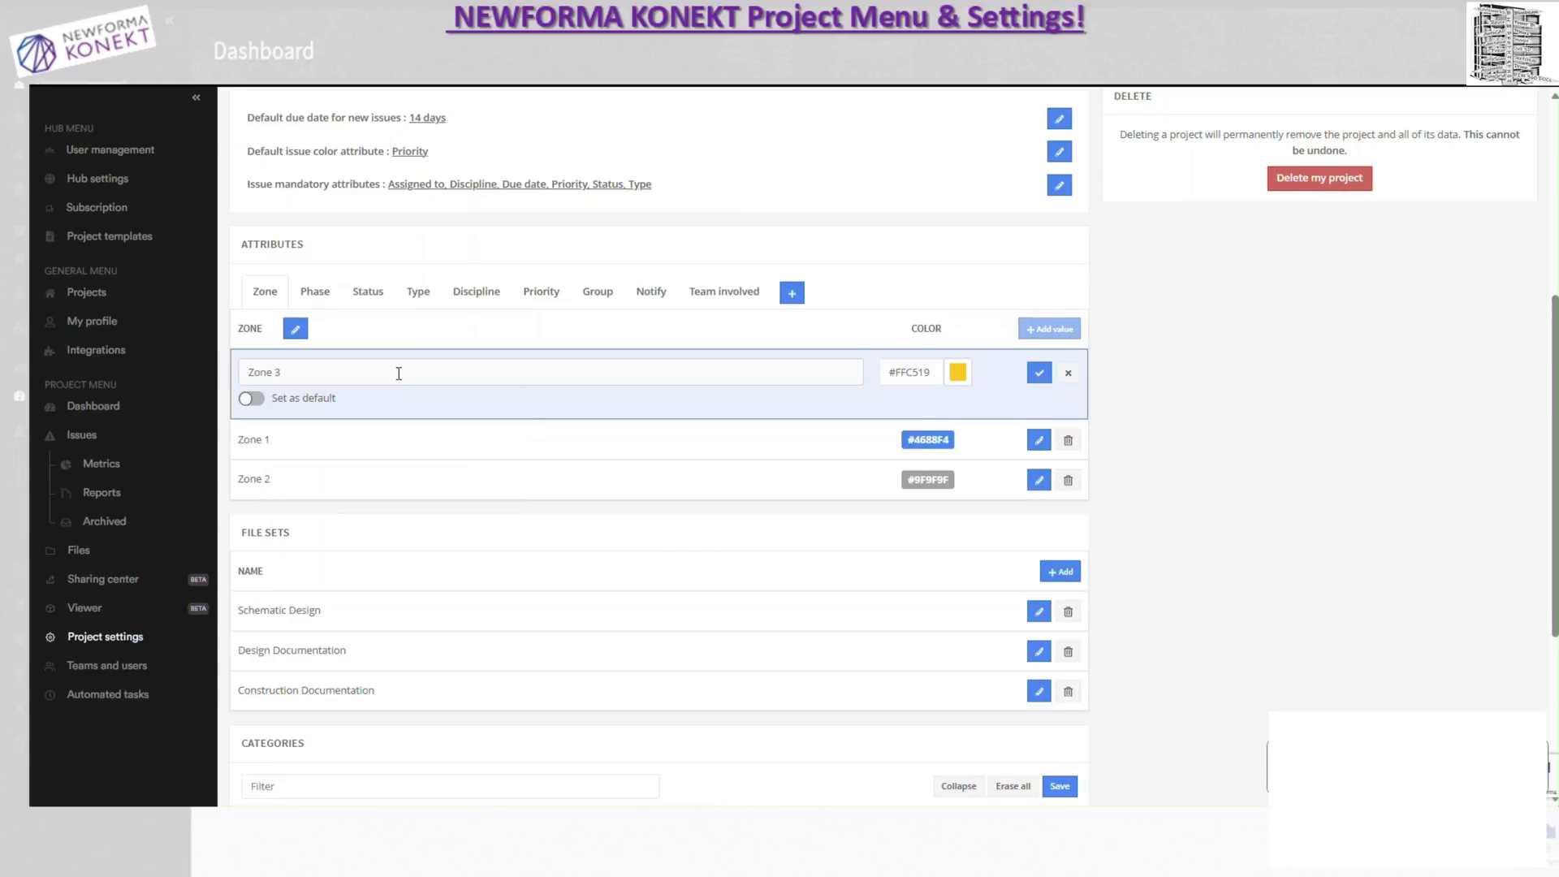
{"action": "left_click", "coordinate": [1036, 375]}
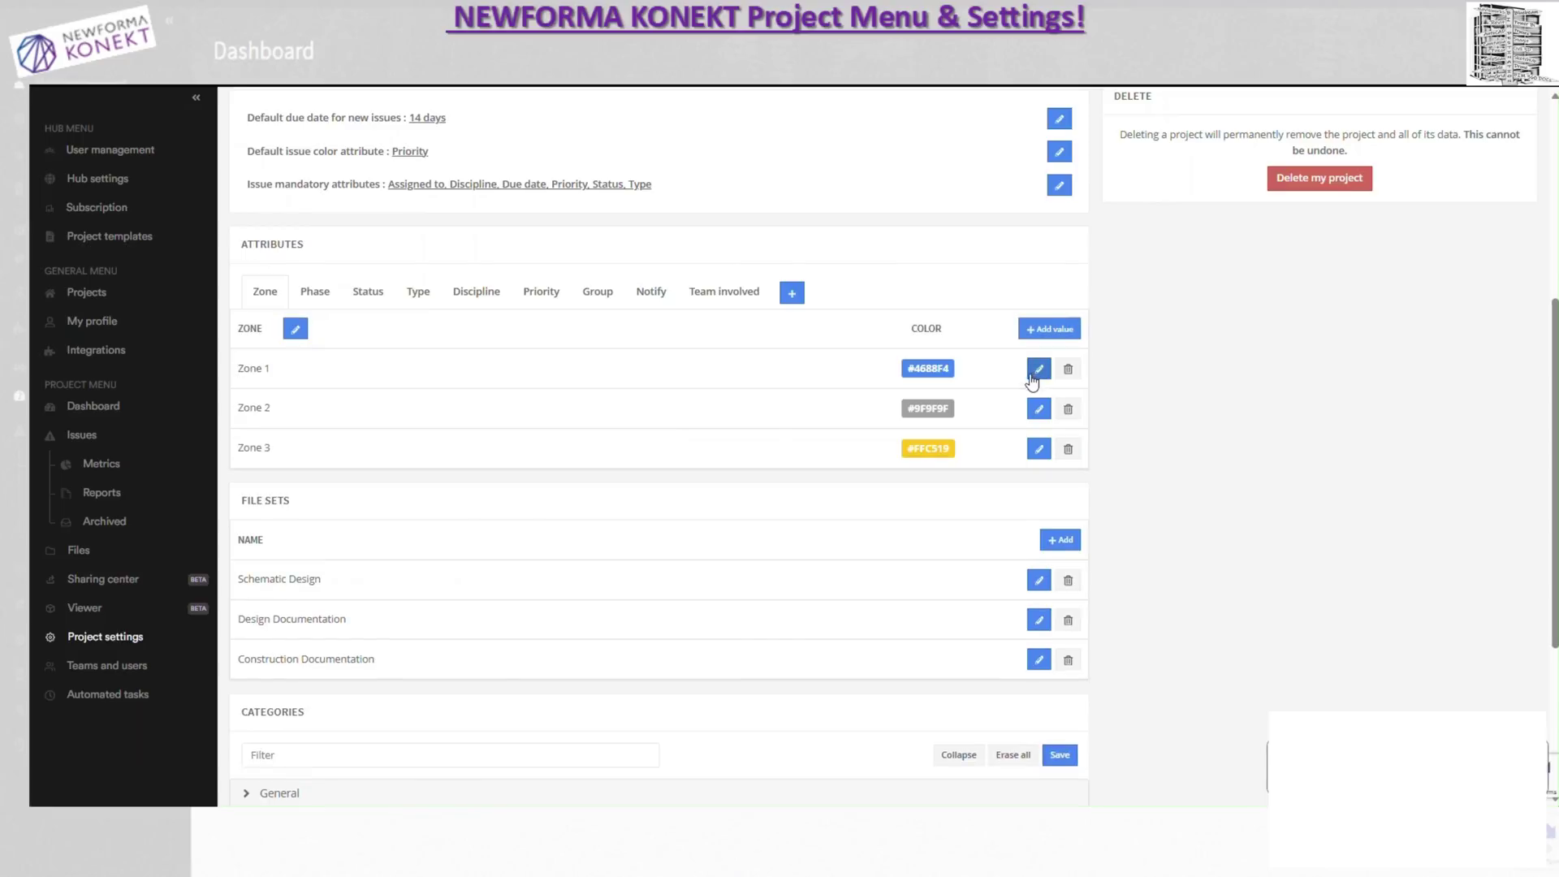
Step: Open the Zone 1 value for editing and check its default option
{"action": "left_click", "coordinate": [333, 372]}
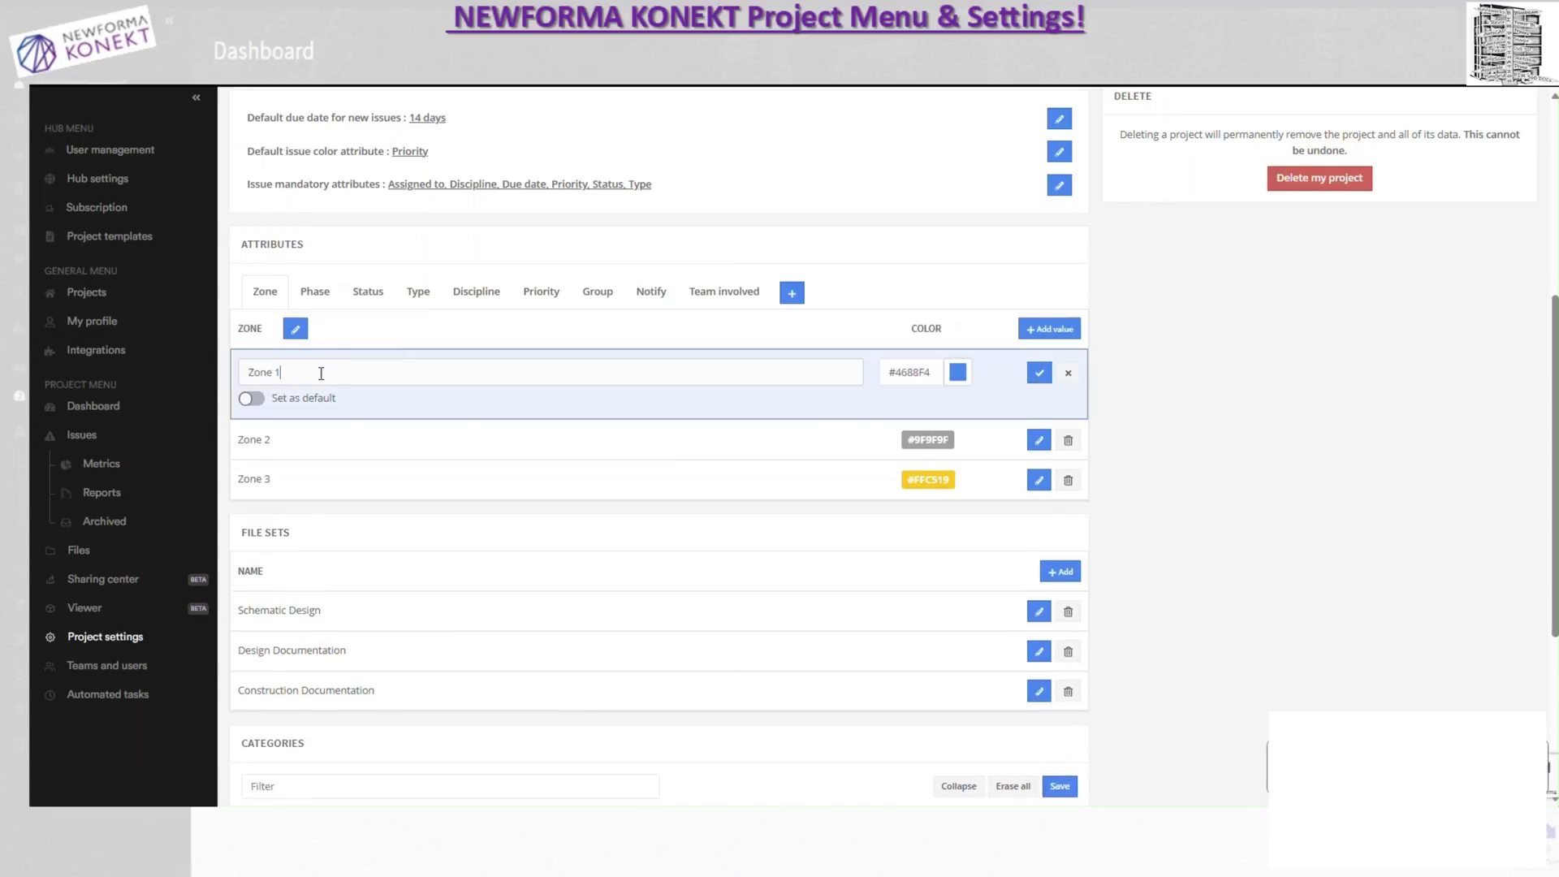
{"action": "left_click", "coordinate": [261, 406]}
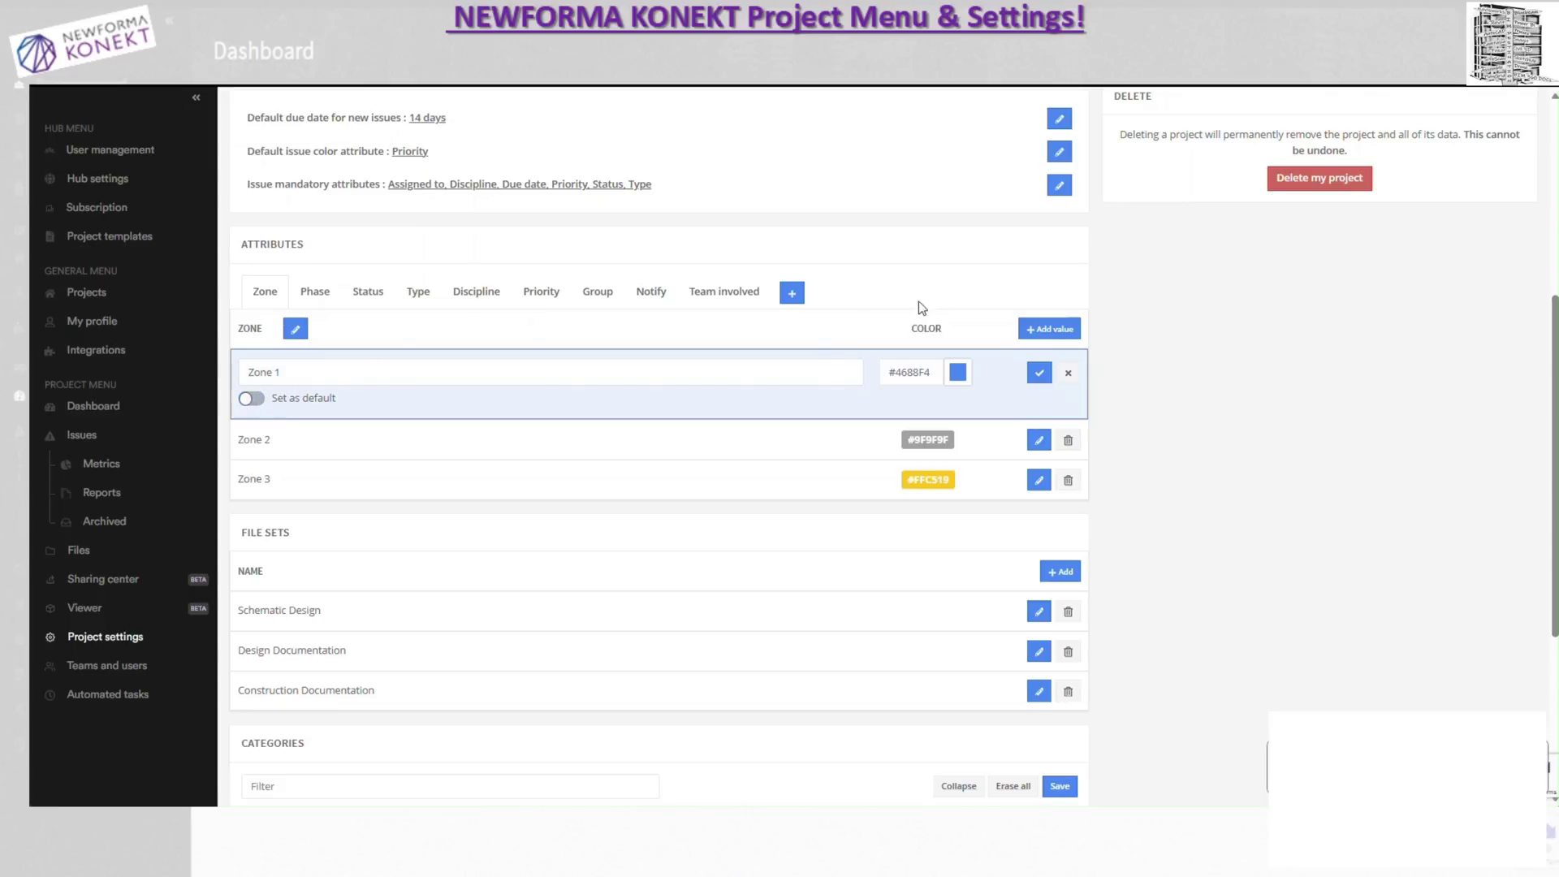
{"action": "left_click", "coordinate": [1039, 373]}
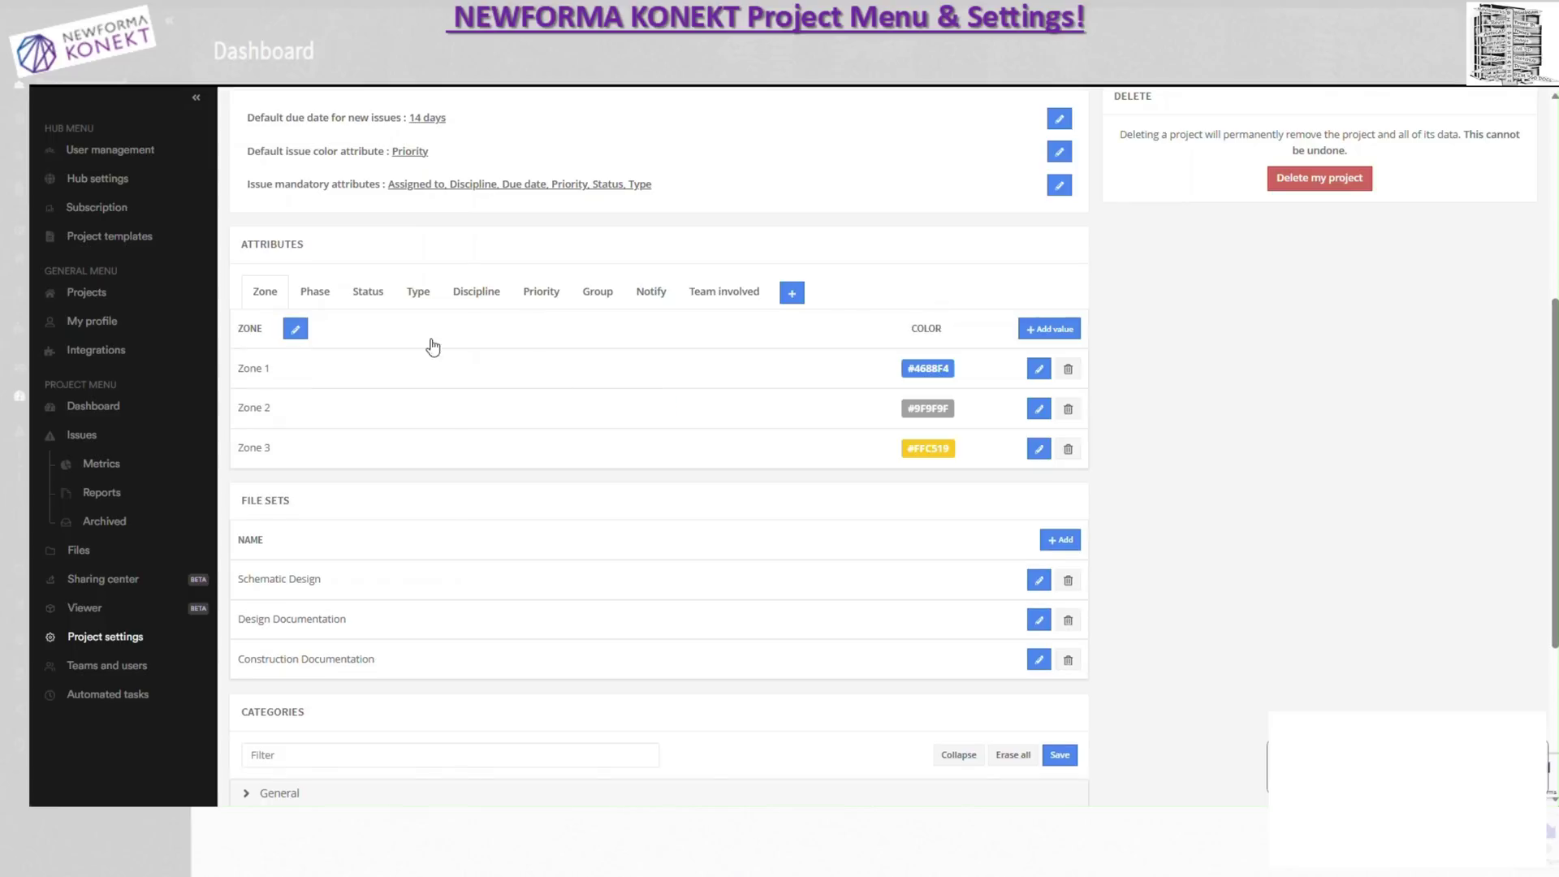
Step: Add the value Phase A to the Phase attribute, correct its spelling and save it
{"action": "left_click", "coordinate": [326, 298]}
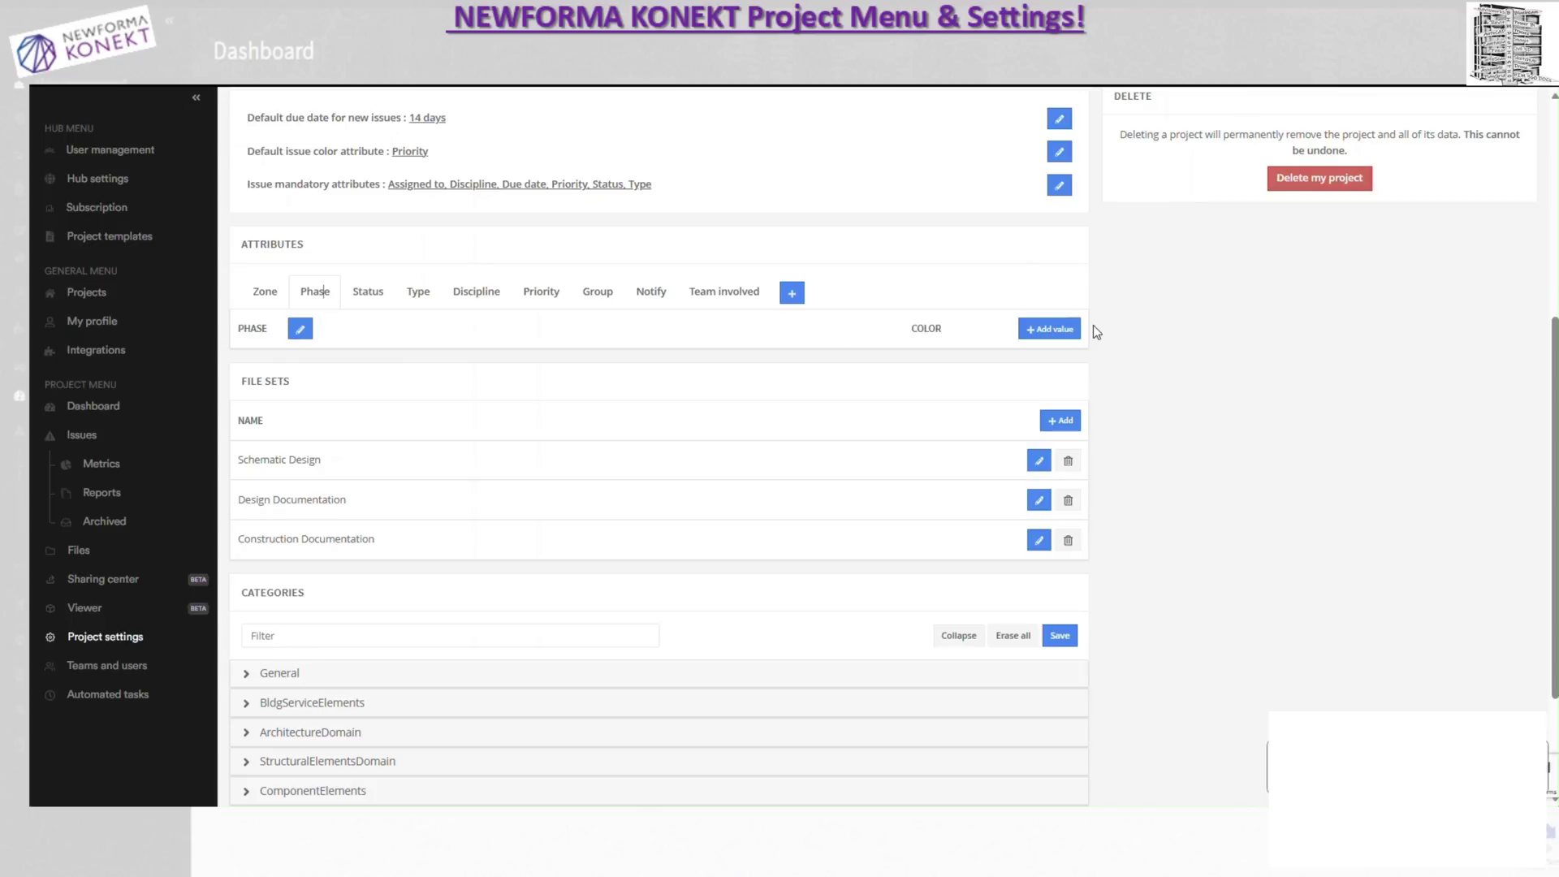
{"action": "left_click", "coordinate": [1056, 329]}
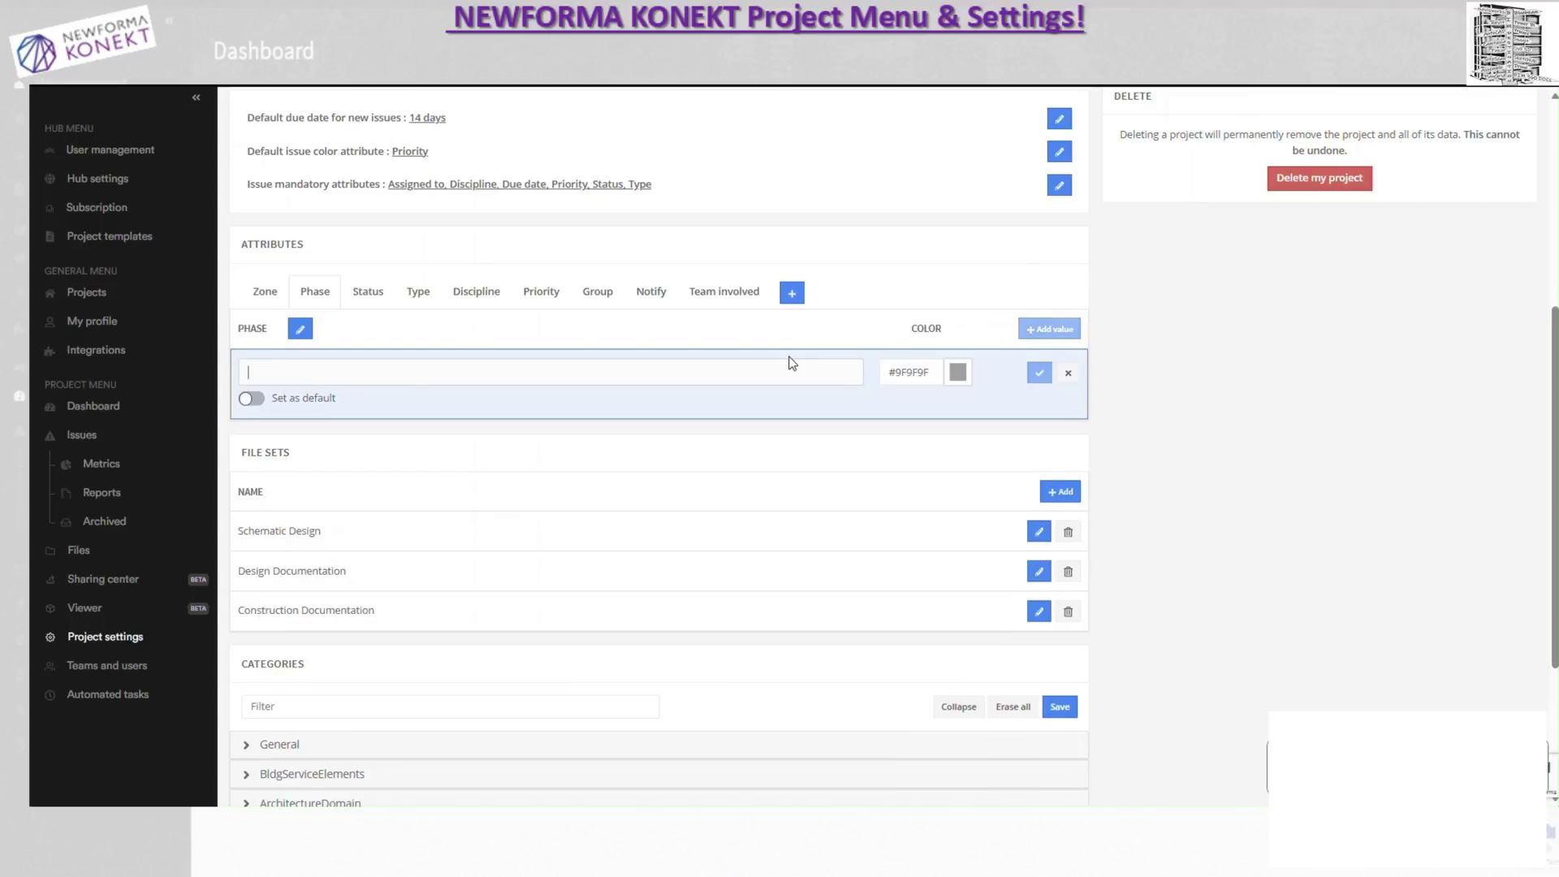
{"action": "type", "text": "Phse A"}
{"action": "right_click", "coordinate": [264, 372]}
{"action": "left_click", "coordinate": [272, 396]}
{"action": "left_click", "coordinate": [1039, 372]}
Step: Add a second phase value named Phase B and save it
{"action": "left_click", "coordinate": [1049, 329]}
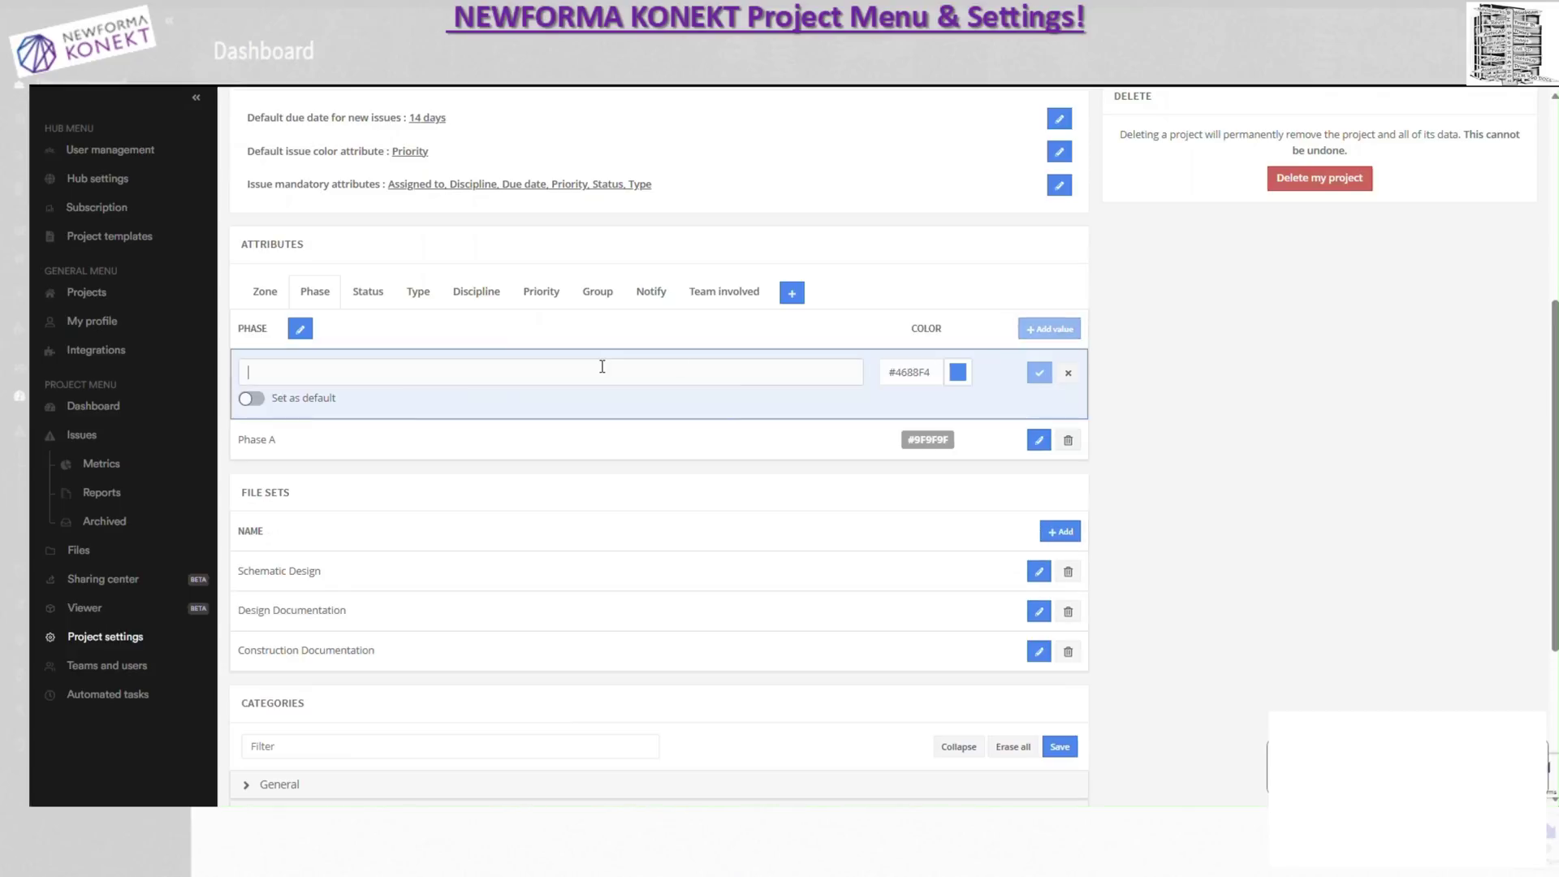
{"action": "type", "text": "Phase B"}
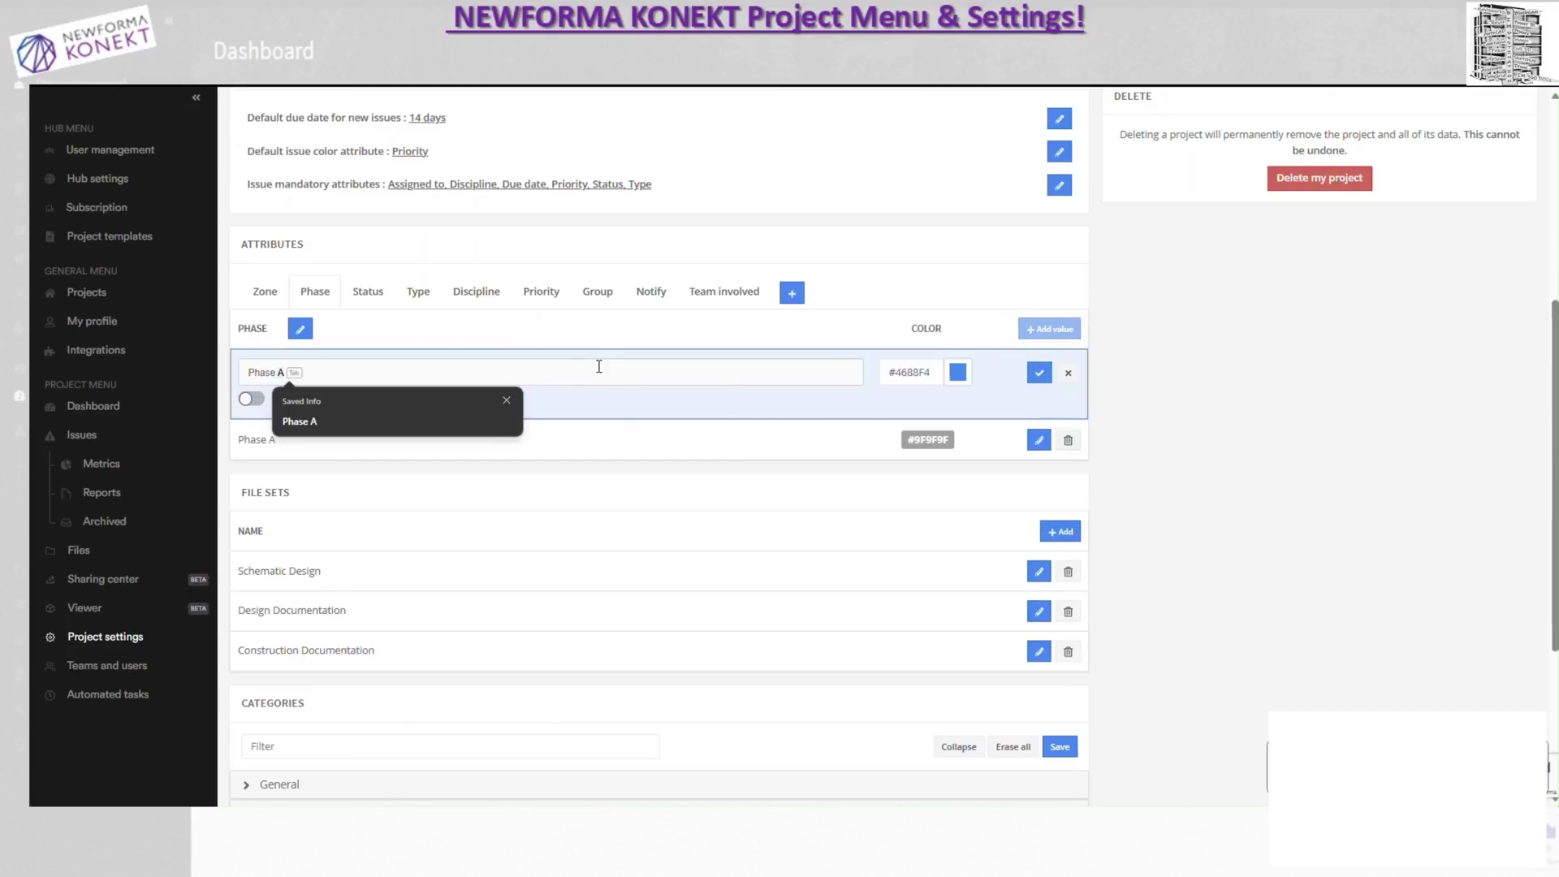
{"action": "left_click", "coordinate": [1039, 372]}
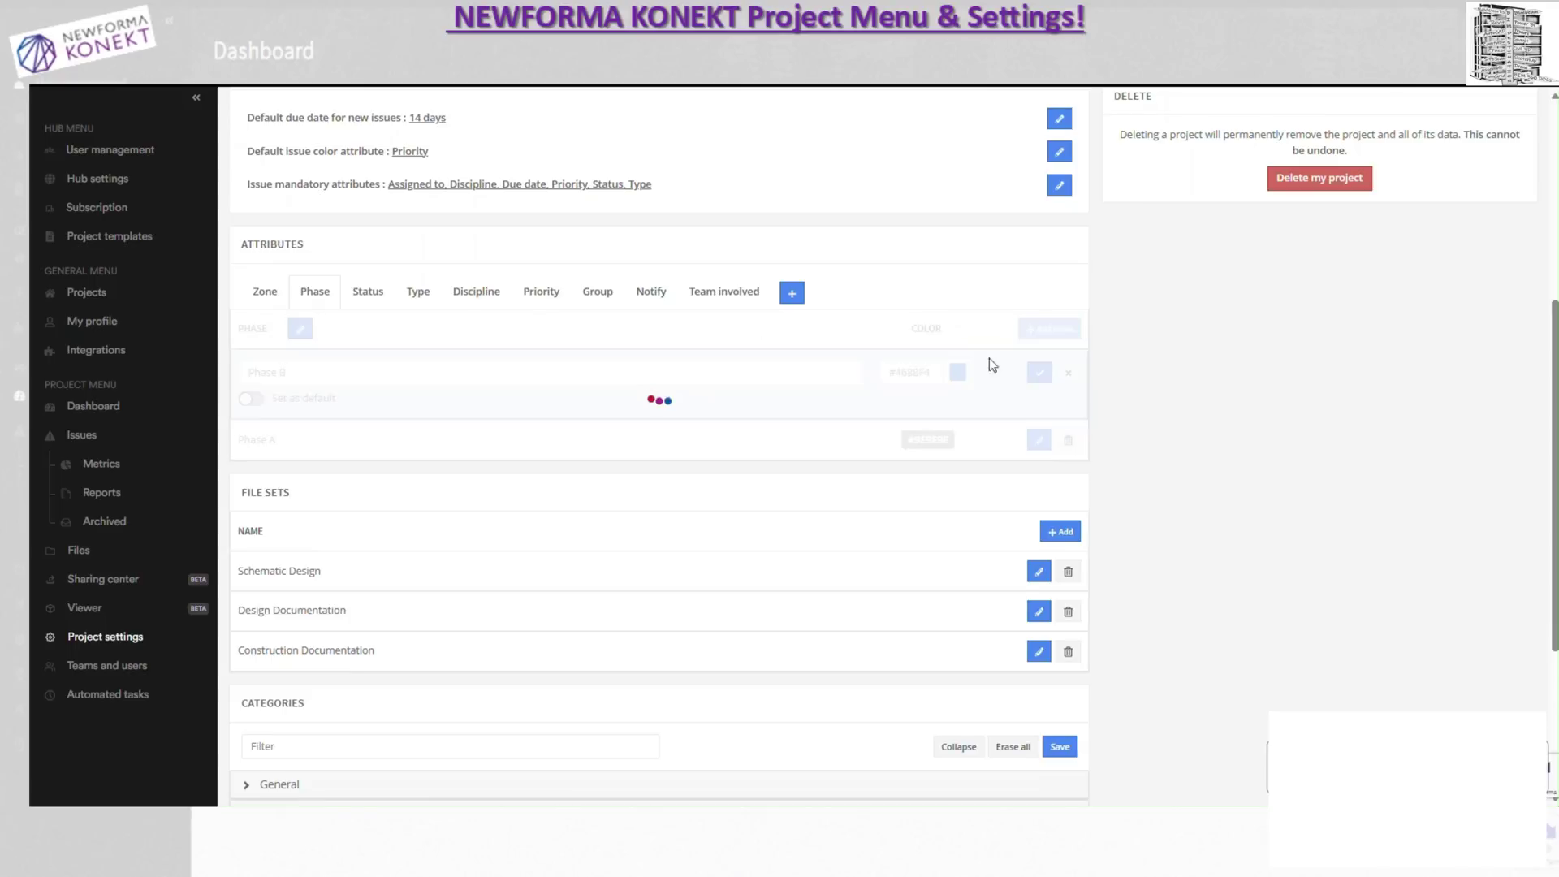
Step: Check which teams the Closed value of the Status attribute can be restricted to, and leave it without saving
{"action": "left_click", "coordinate": [382, 294]}
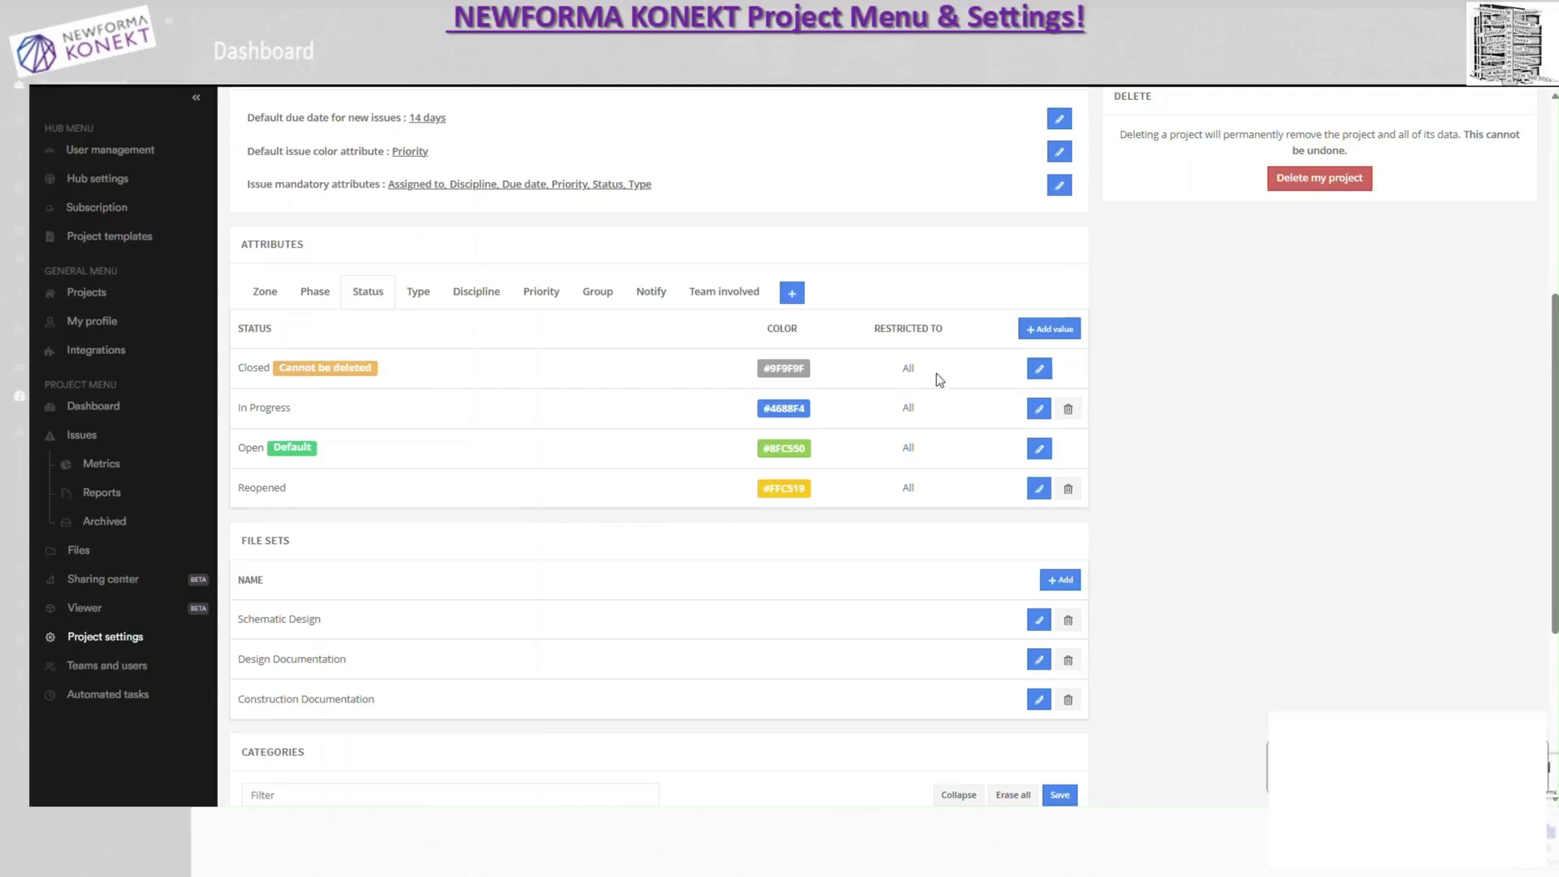
{"action": "left_click", "coordinate": [1040, 369]}
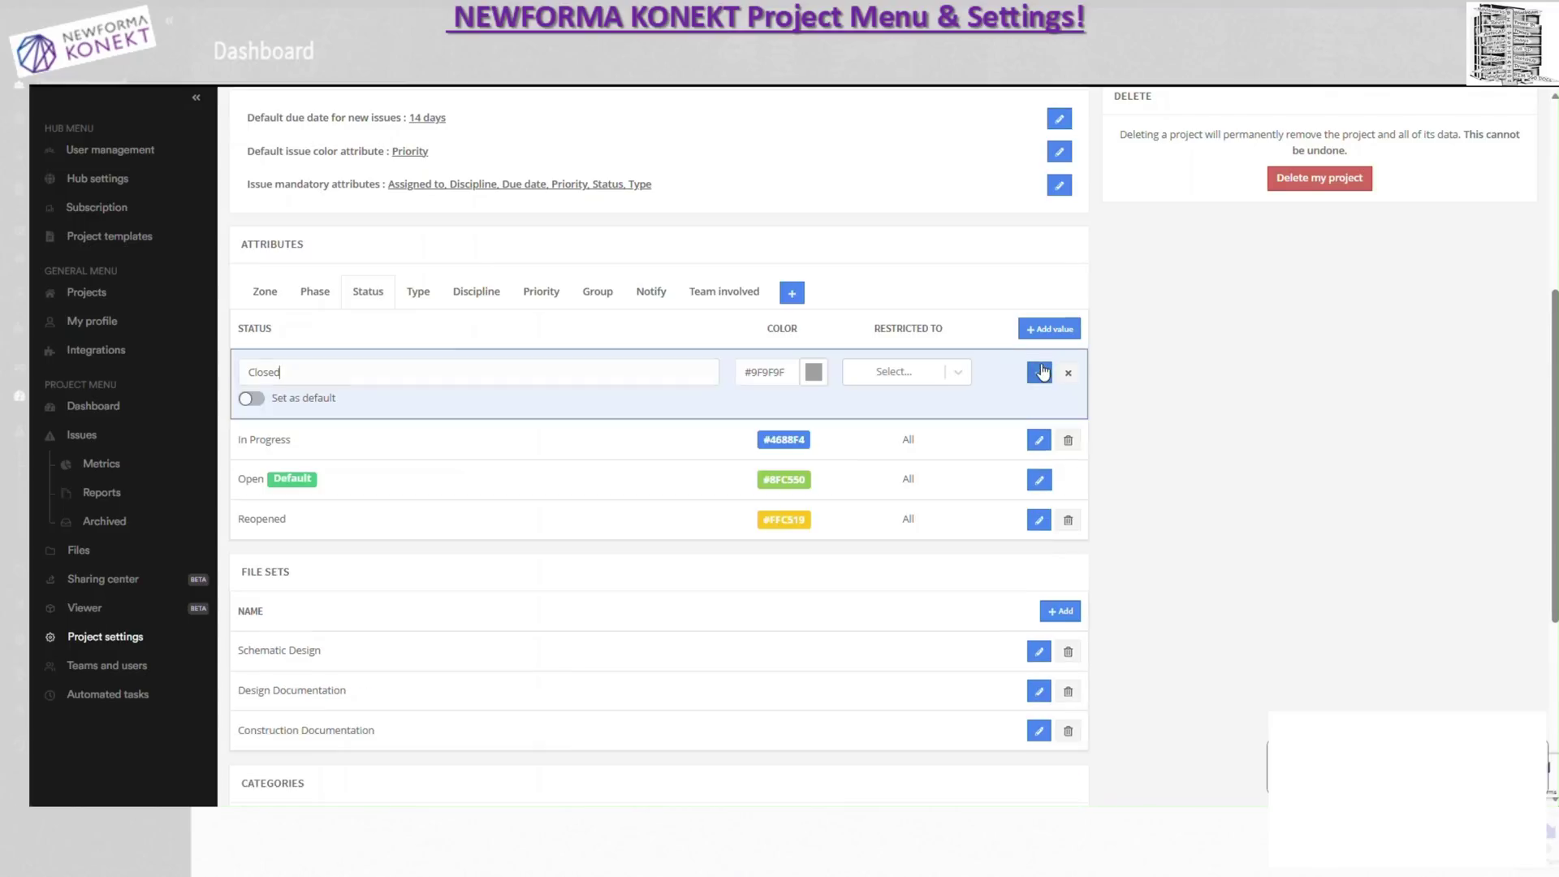
{"action": "left_click", "coordinate": [960, 372]}
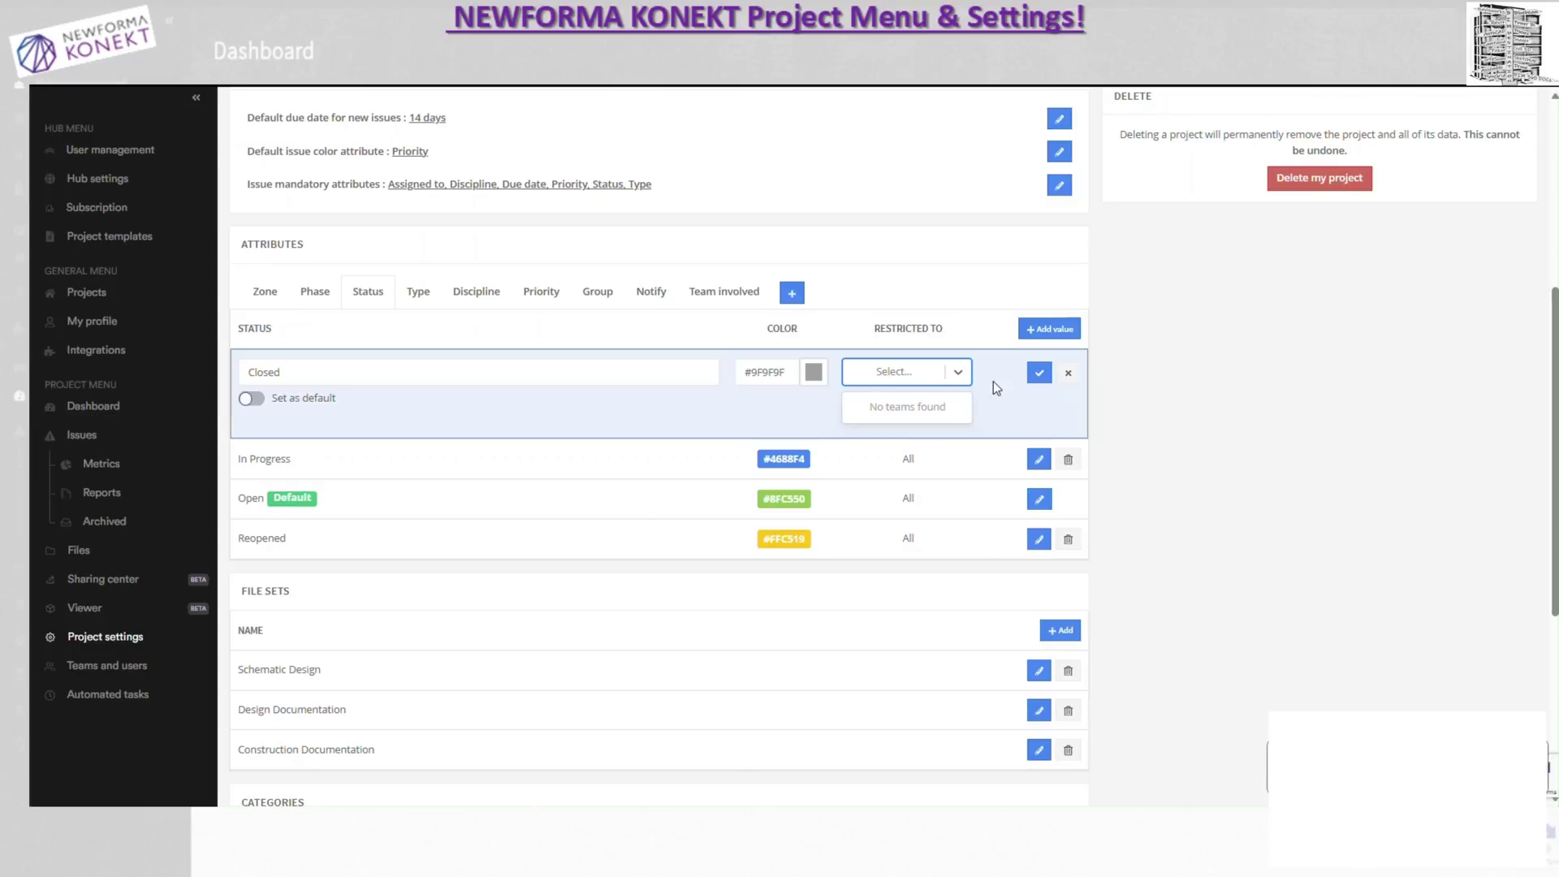
{"action": "left_click", "coordinate": [1066, 375]}
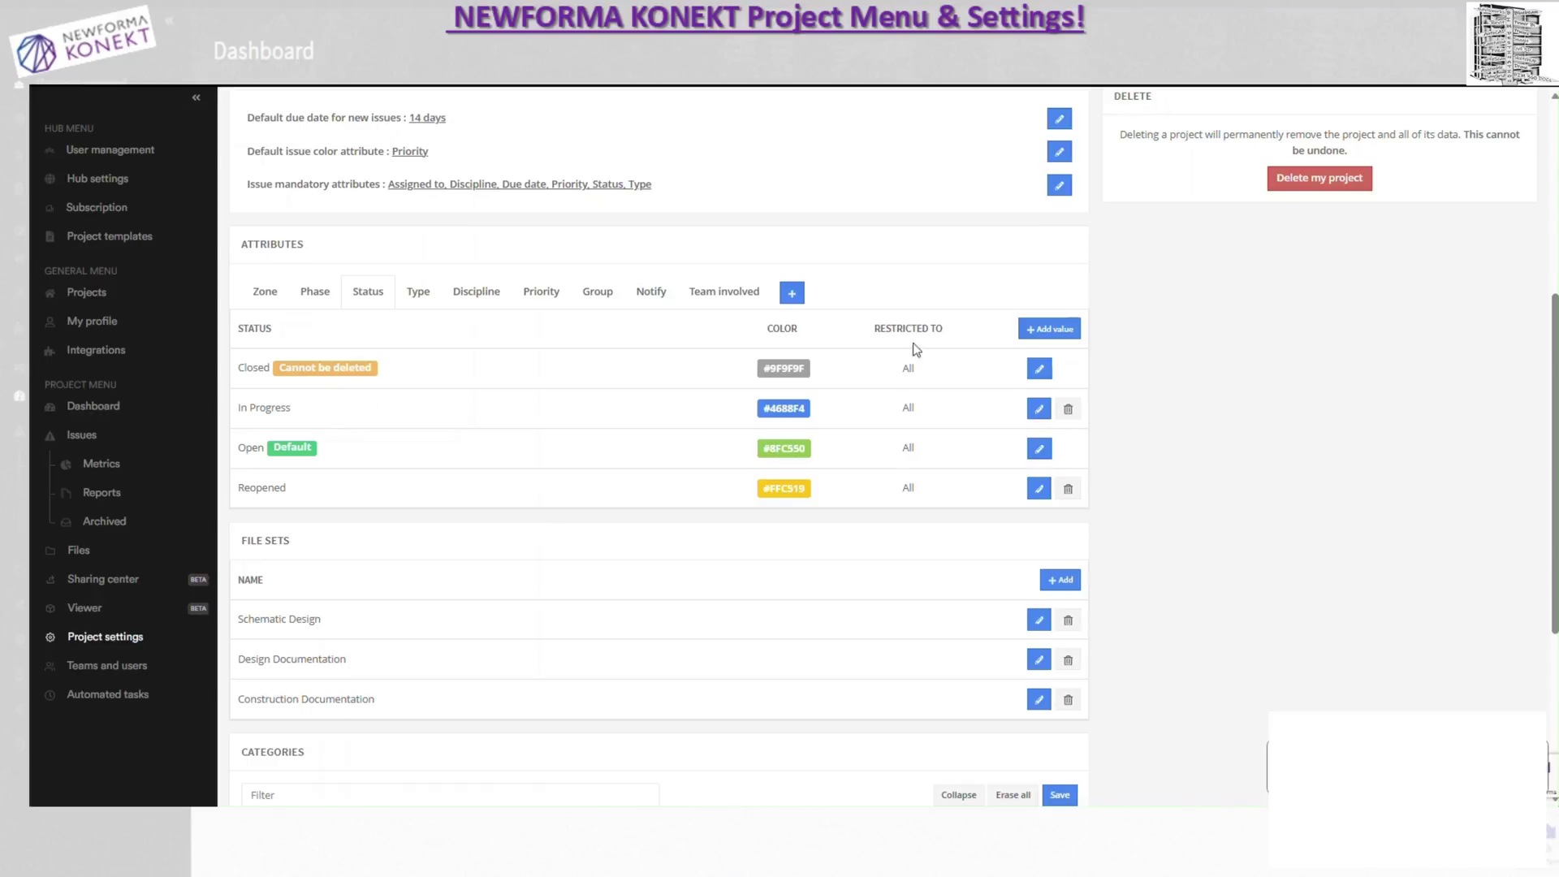
Step: Start a new value for the Status attribute and name it Elevated to RFI
{"action": "left_click", "coordinate": [1049, 331]}
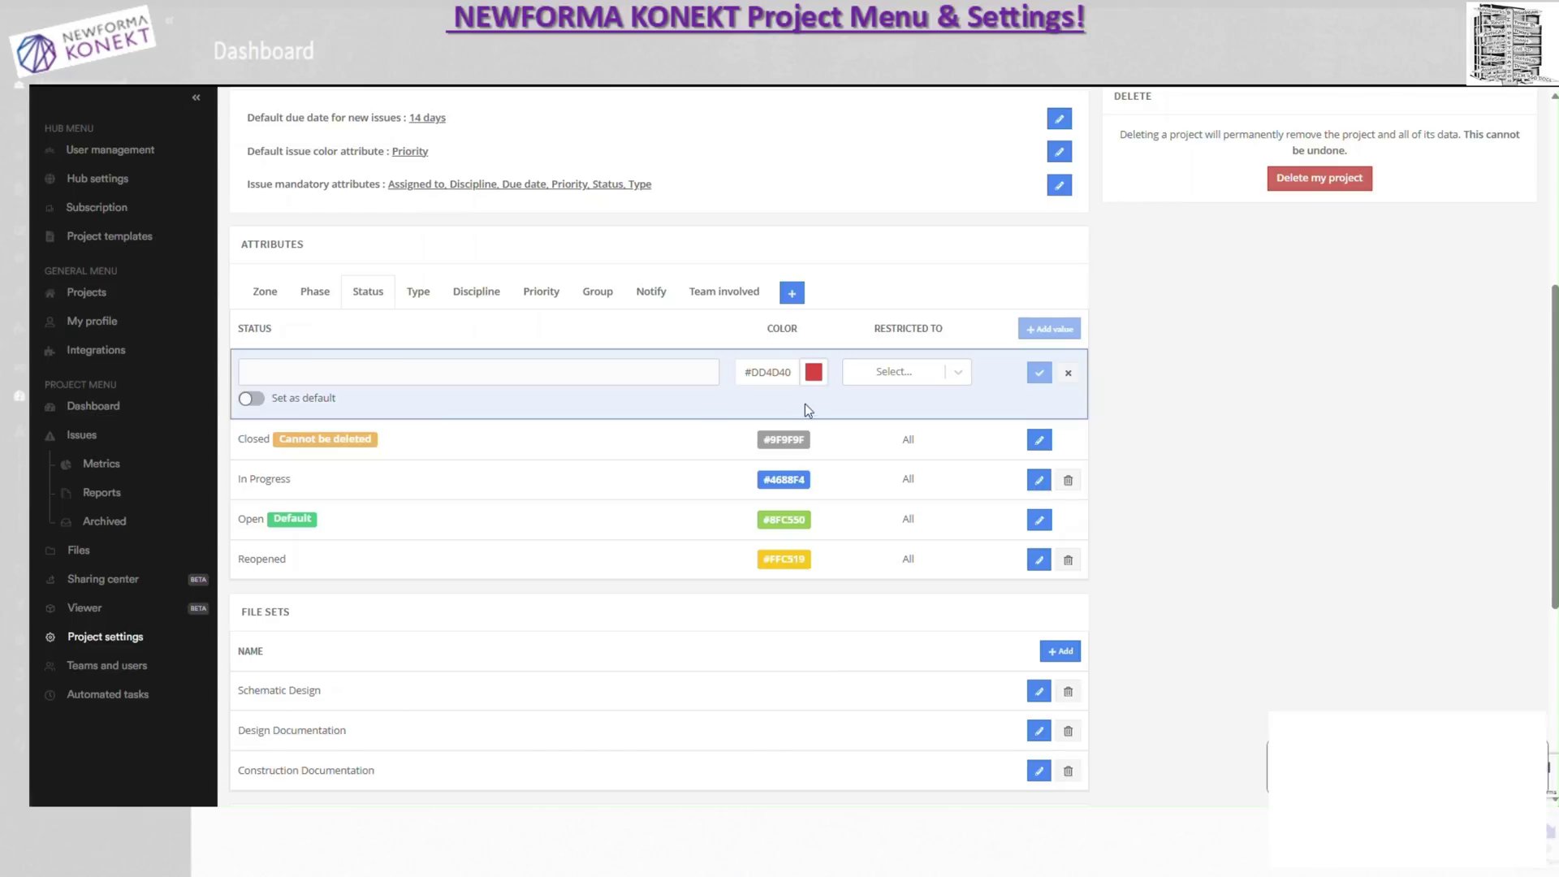
{"action": "left_click", "coordinate": [815, 375]}
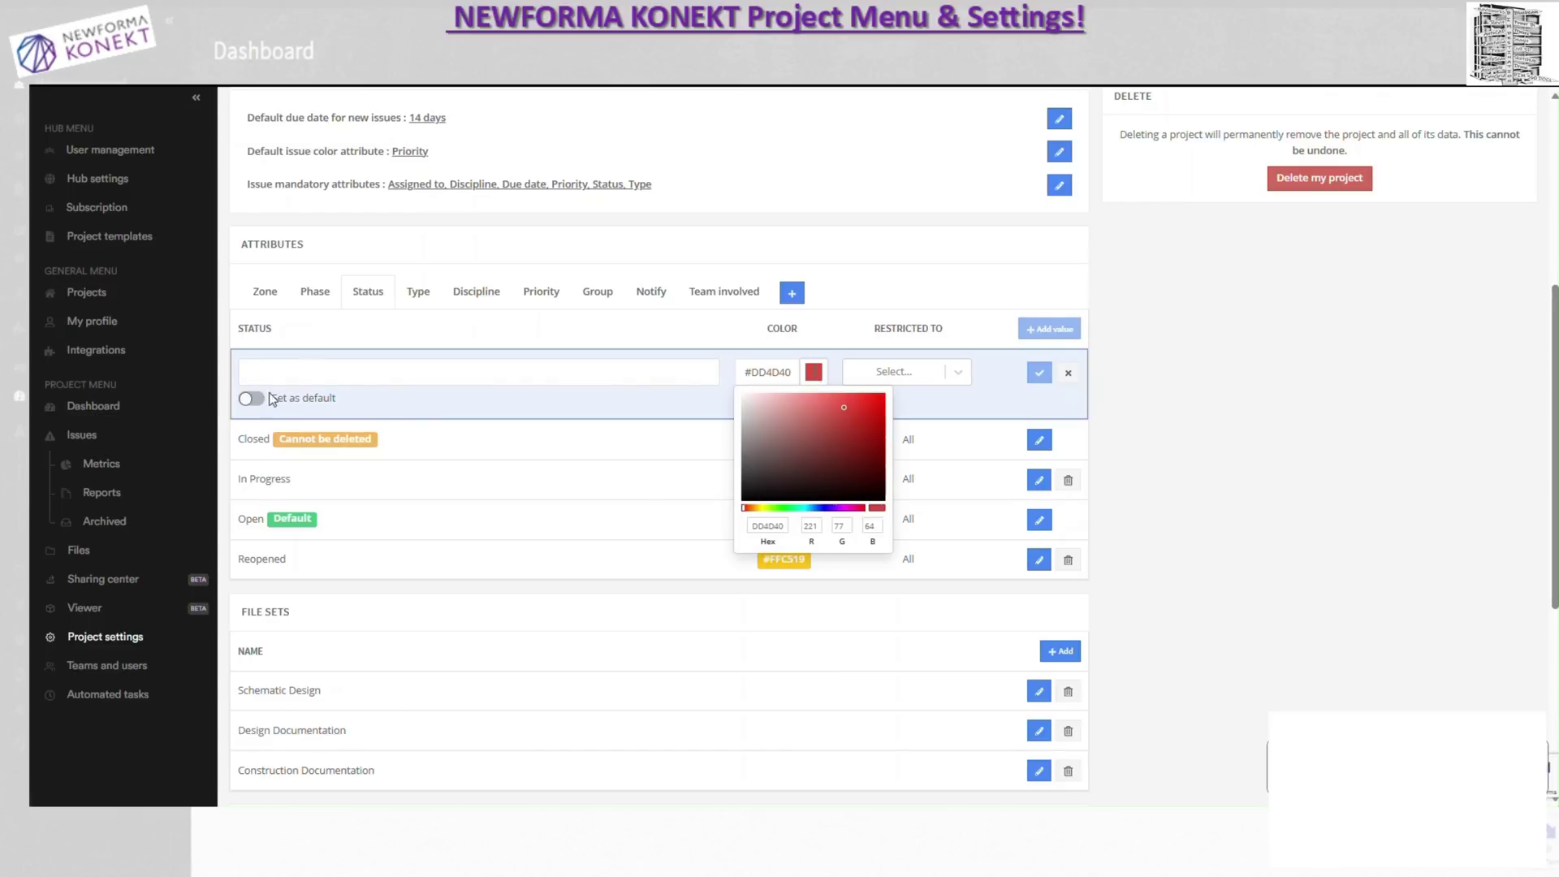
{"action": "left_click", "coordinate": [309, 376]}
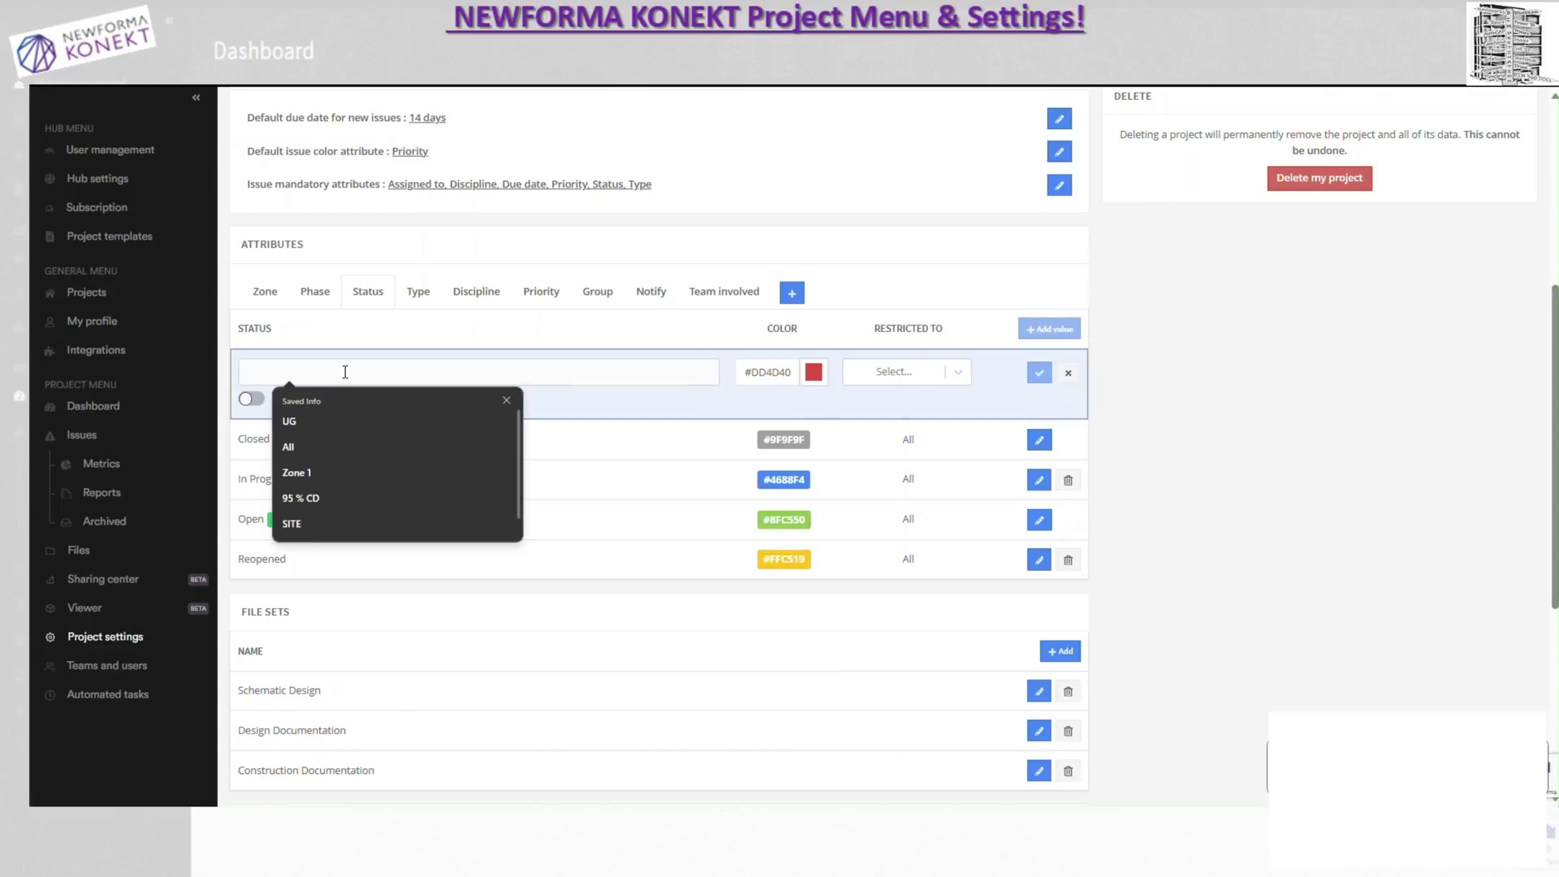
{"action": "type", "text": "Elavted to"}
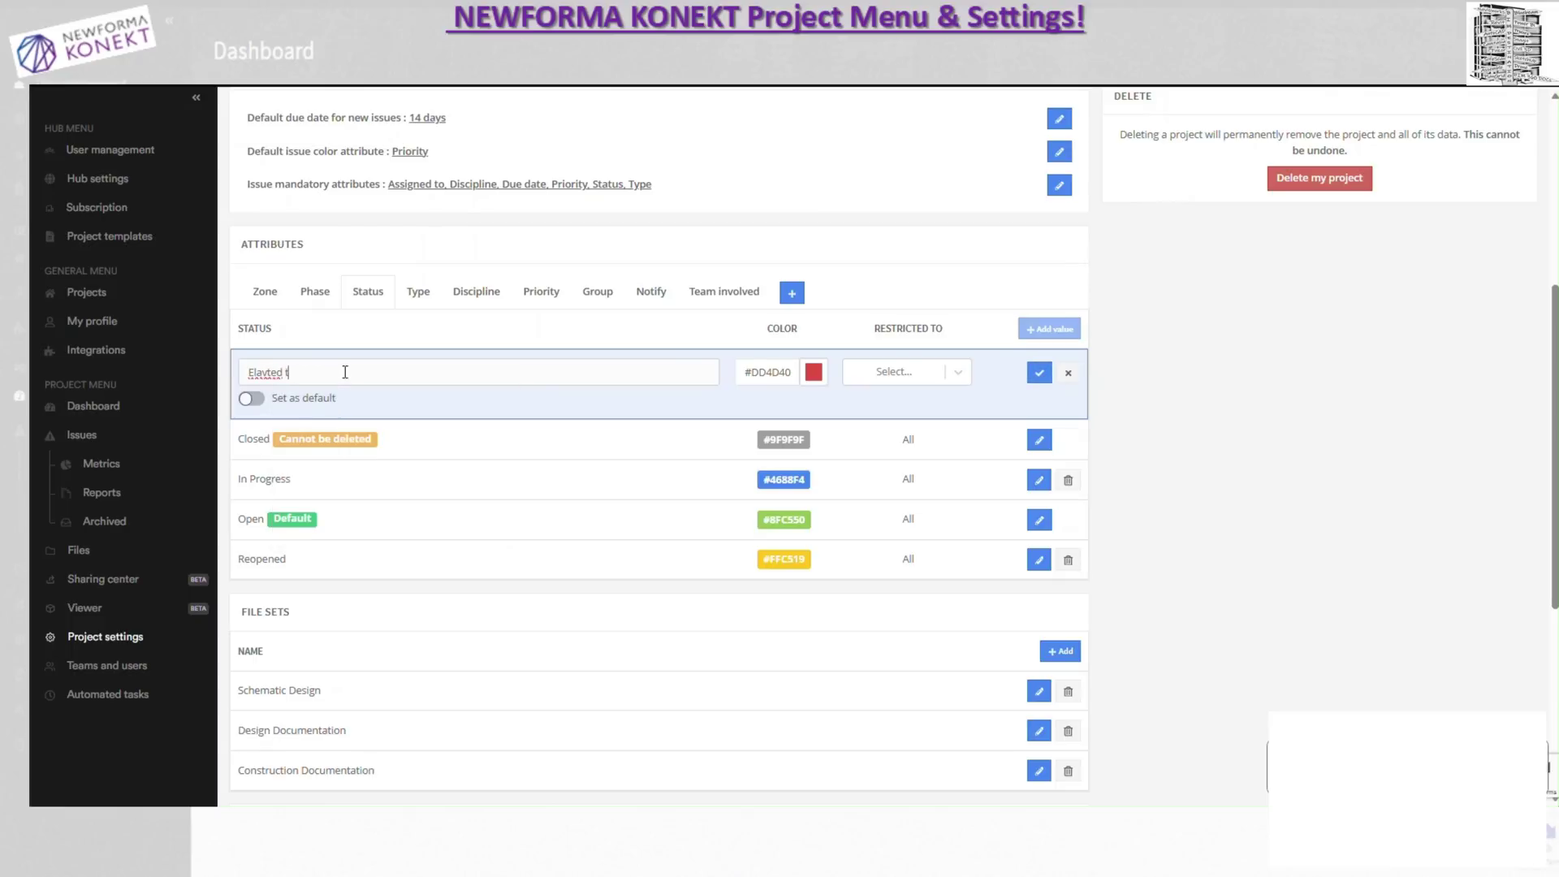
{"action": "key", "text": "BackSpace"}
{"action": "key", "text": "BackSpace"}
{"action": "key", "text": "BackSpace"}
{"action": "key", "text": "BackSpace"}
{"action": "key", "text": "BackSpace"}
{"action": "key", "text": "BackSpace"}
{"action": "type", "text": "levated to RFI"}
Step: Set the color of the Elevated to RFI status to blue #4f7ac1 and save the value
{"action": "left_click", "coordinate": [809, 375]}
{"action": "left_click", "coordinate": [817, 508]}
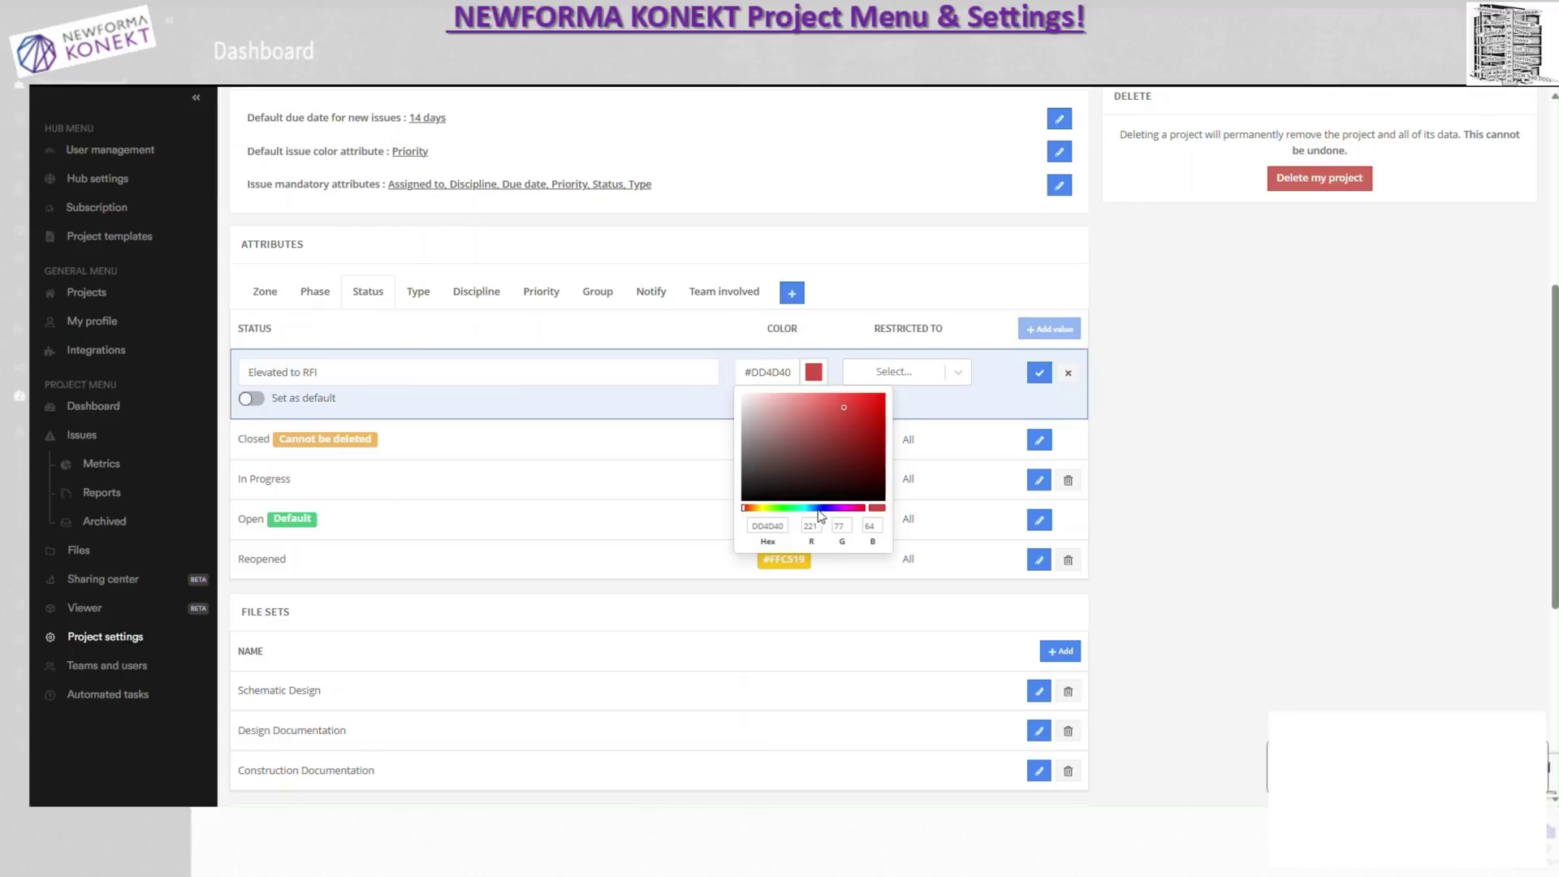
{"action": "left_click", "coordinate": [826, 420]}
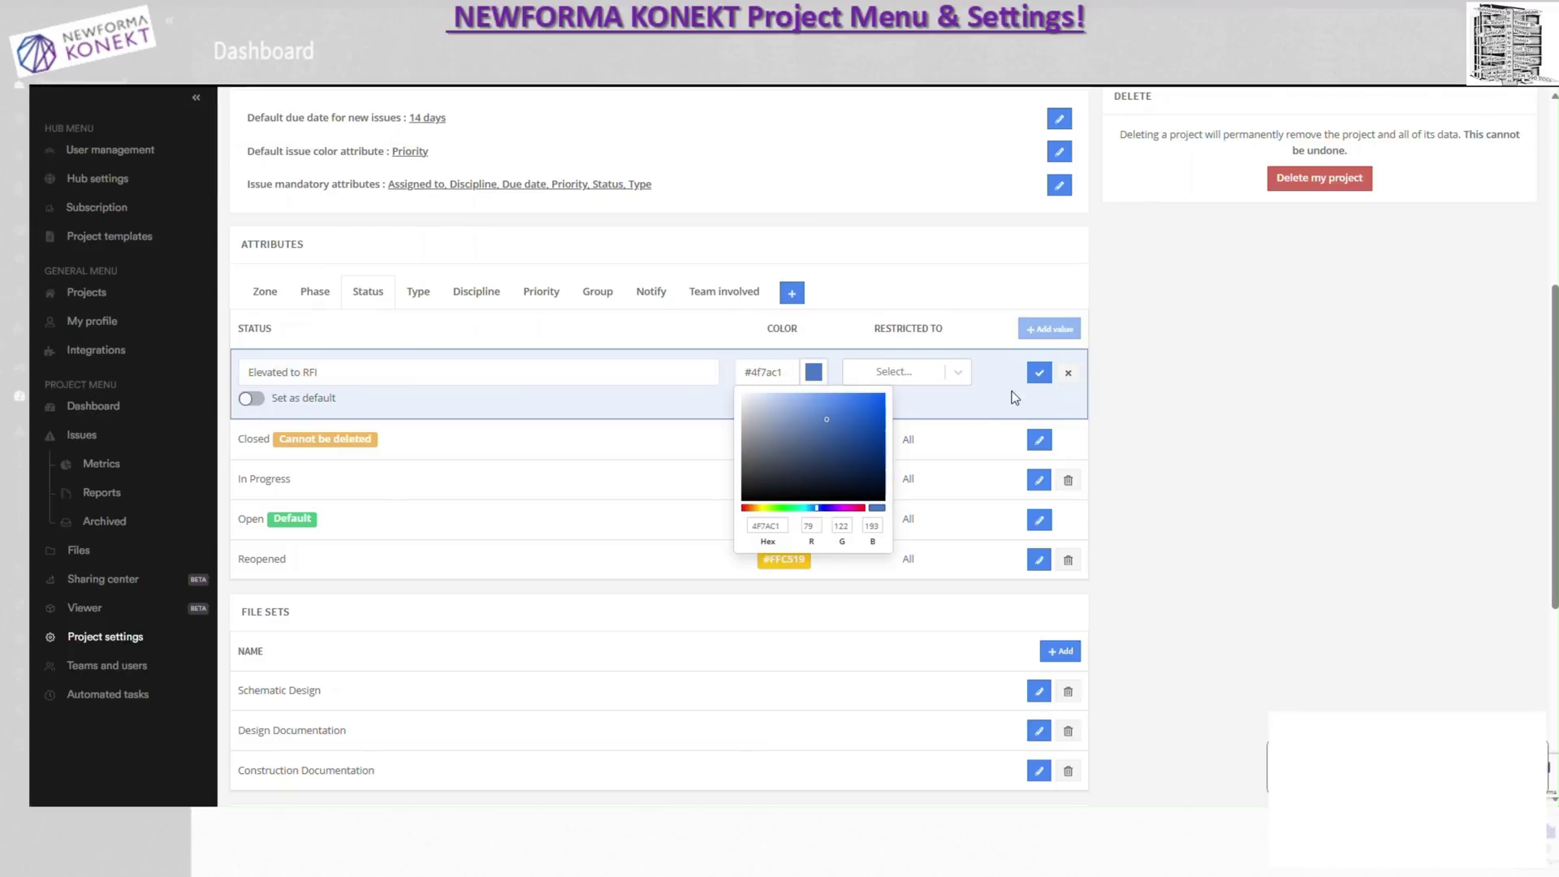
{"action": "left_click", "coordinate": [1036, 374]}
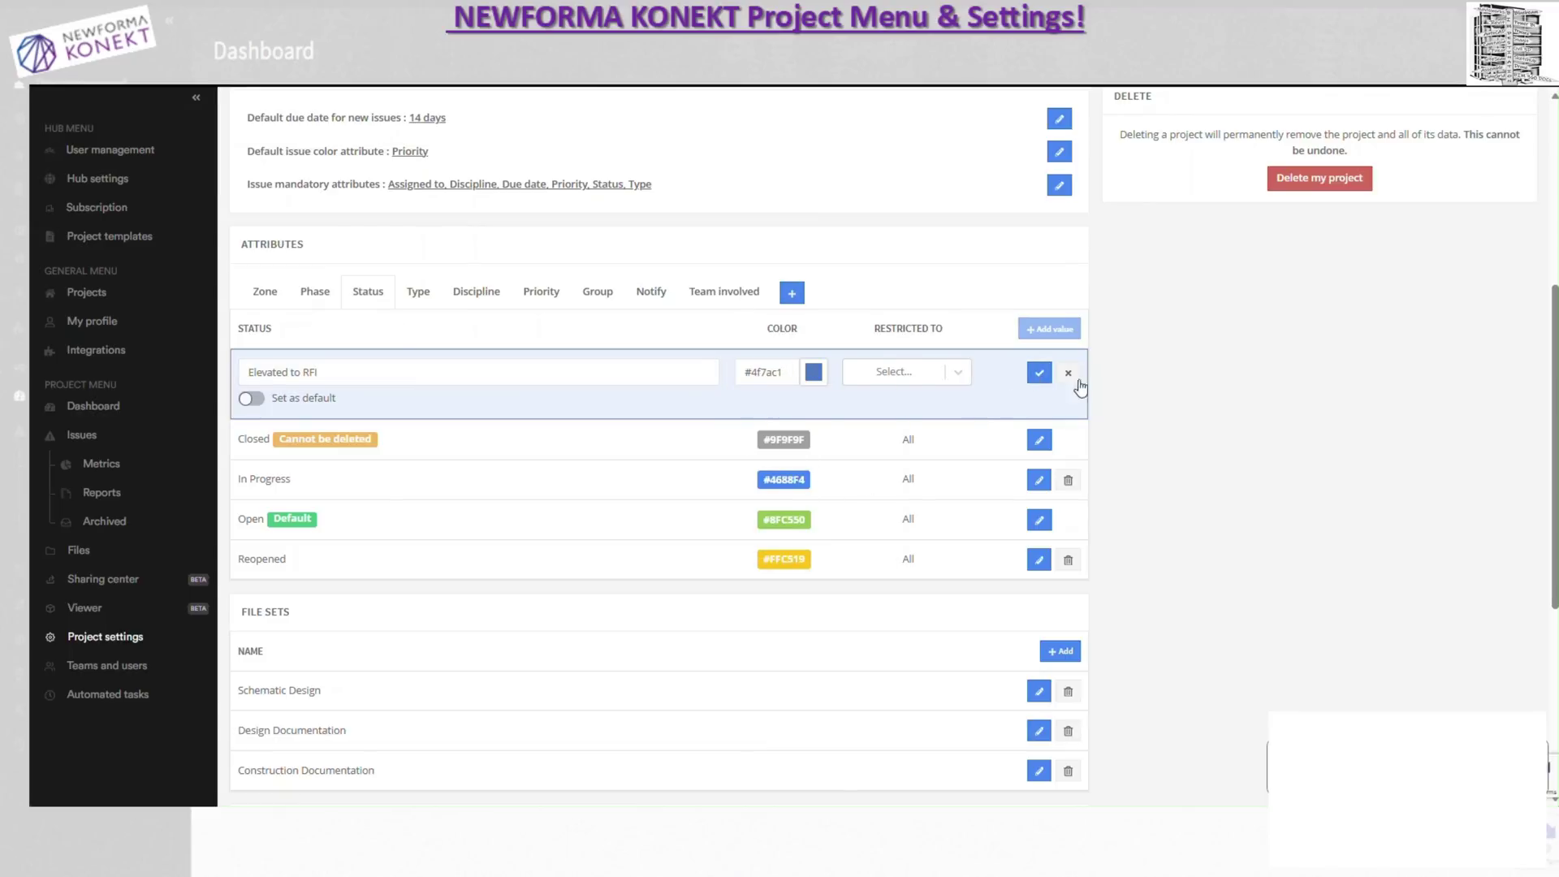
{"action": "left_click", "coordinate": [1048, 376]}
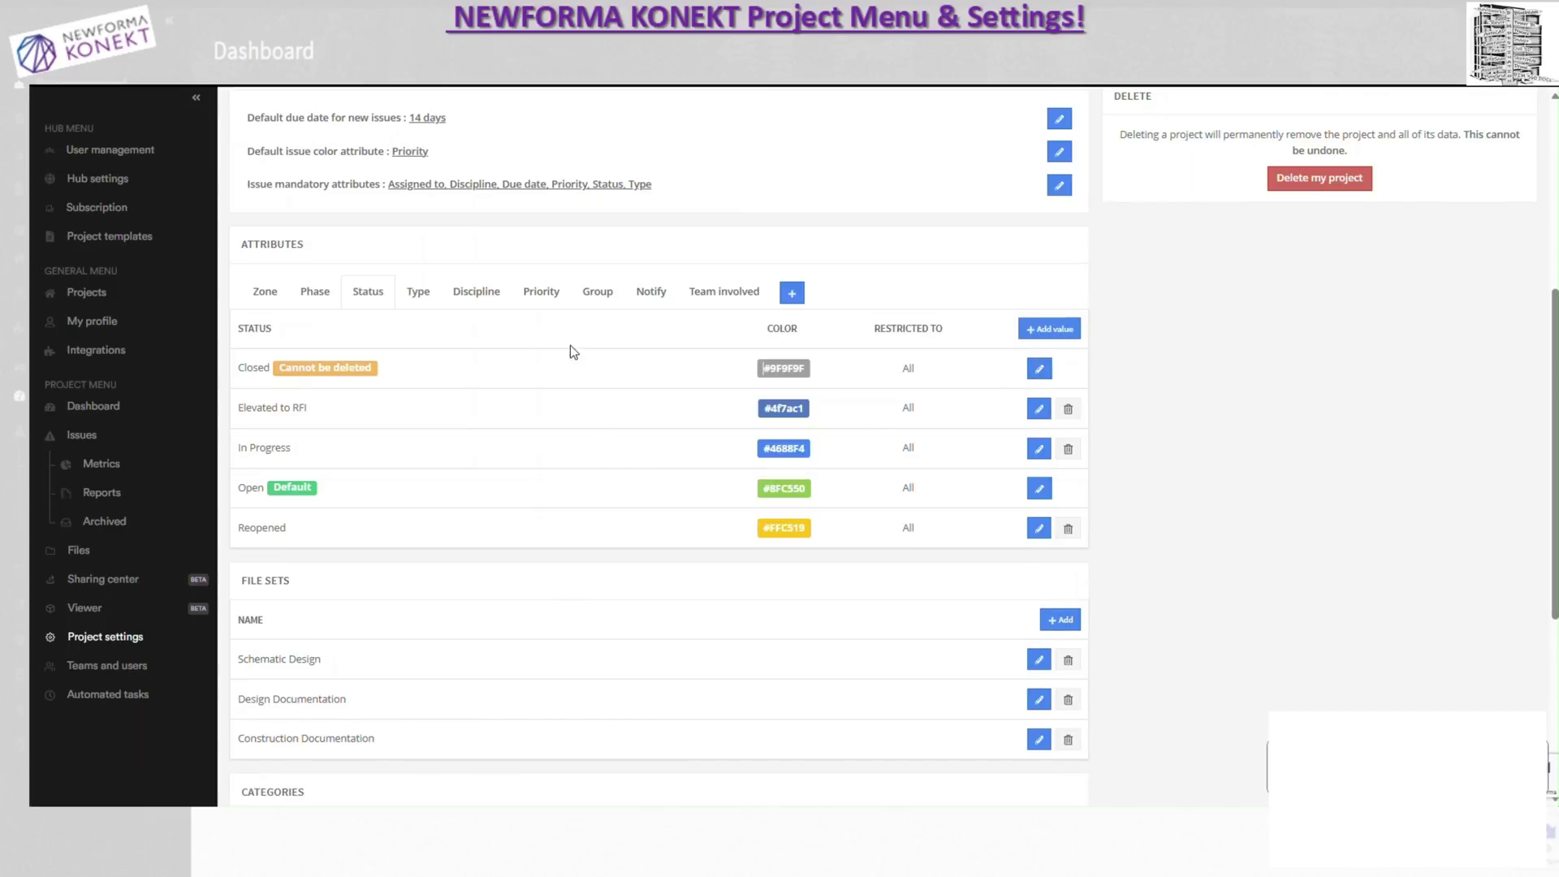
Step: Add a value named Trade issue to the Type attribute and save it
{"action": "left_click", "coordinate": [431, 303]}
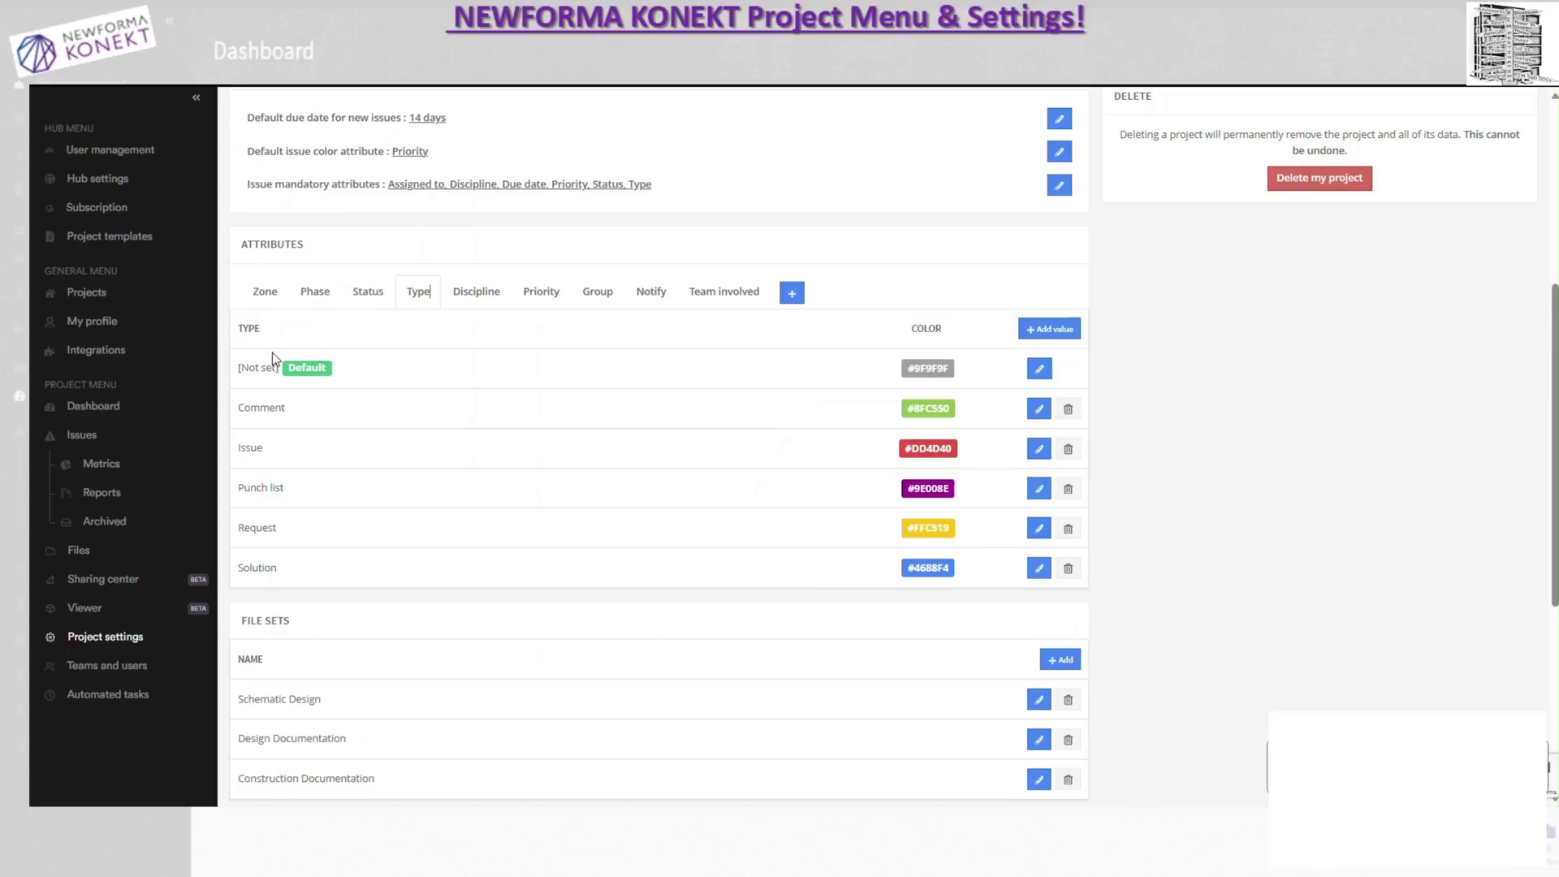
{"action": "left_click", "coordinate": [1056, 329]}
{"action": "type", "text": "C"}
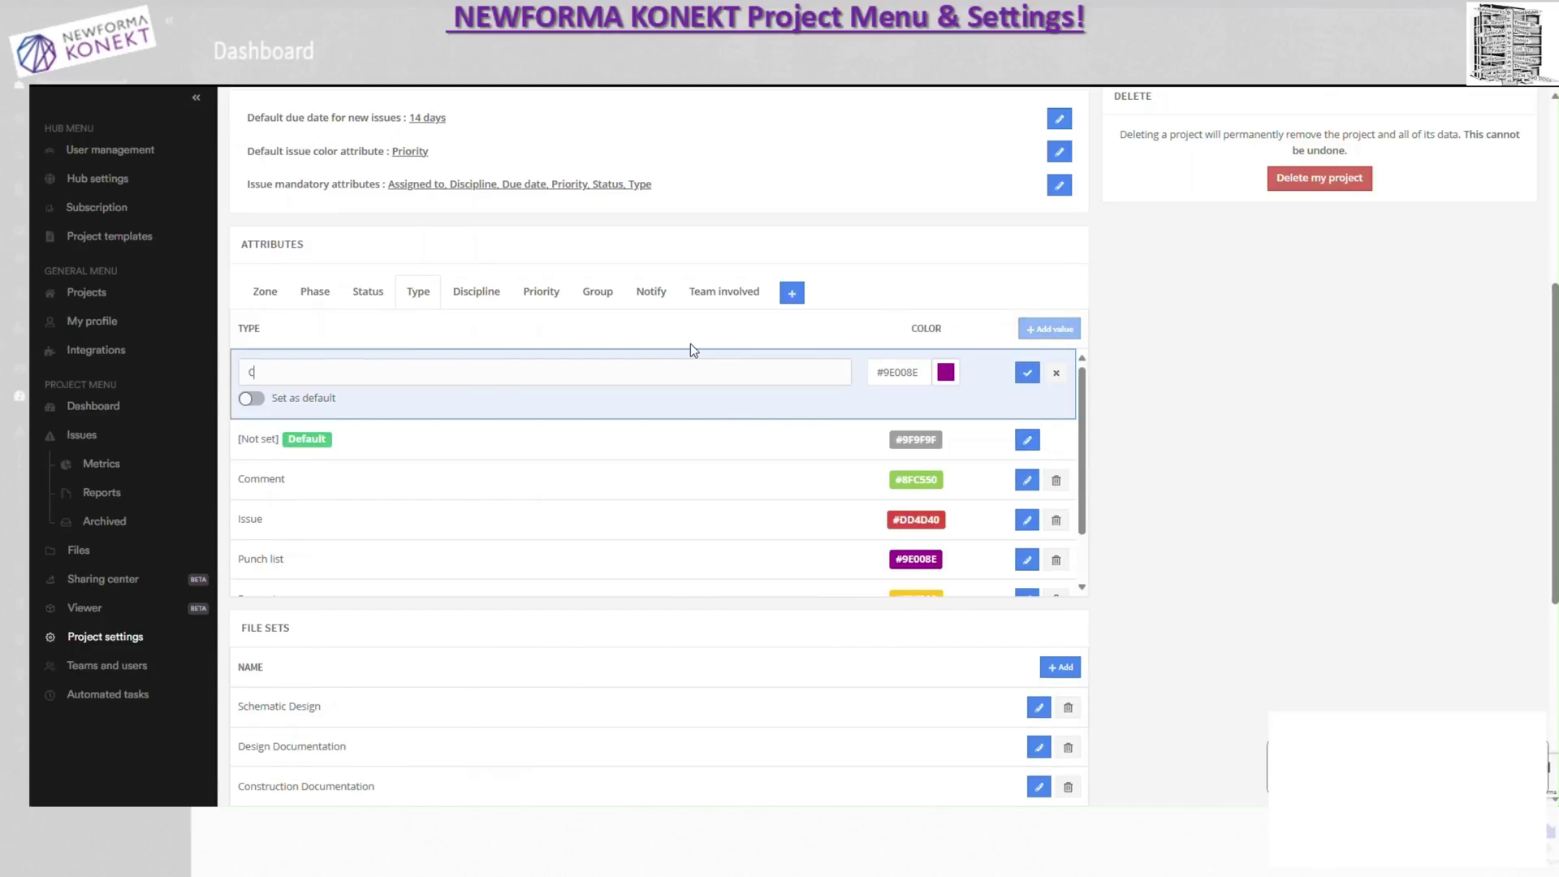
{"action": "type", "text": "oodinitaion"}
{"action": "key", "text": "BackSpace"}
{"action": "key", "text": "BackSpace"}
{"action": "key", "text": "BackSpace"}
{"action": "key", "text": "BackSpace"}
{"action": "key", "text": "BackSpace"}
{"action": "key", "text": "BackSpace"}
{"action": "key", "text": "BackSpace"}
{"action": "key", "text": "BackSpace"}
{"action": "key", "text": "BackSpace"}
{"action": "key", "text": "BackSpace"}
{"action": "key", "text": "BackSpace"}
{"action": "key", "text": "BackSpace"}
{"action": "type", "text": "Trade issue"}
{"action": "left_click", "coordinate": [1028, 372]}
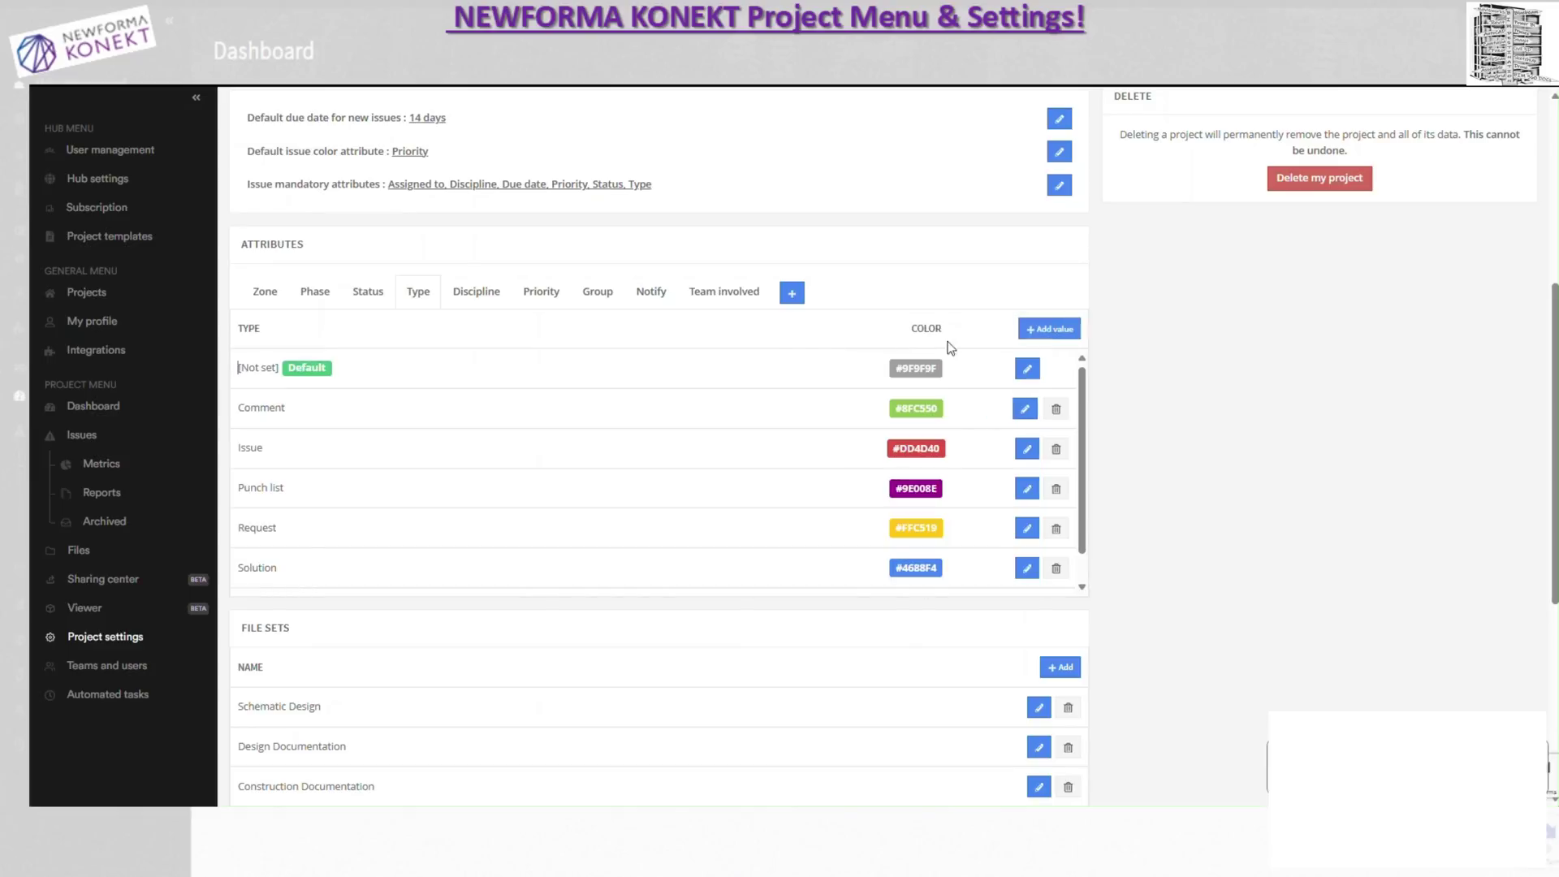
Step: Add a value named Design issues to the Type attribute and save it
{"action": "left_click", "coordinate": [1048, 329]}
{"action": "type", "text": "Design issues"}
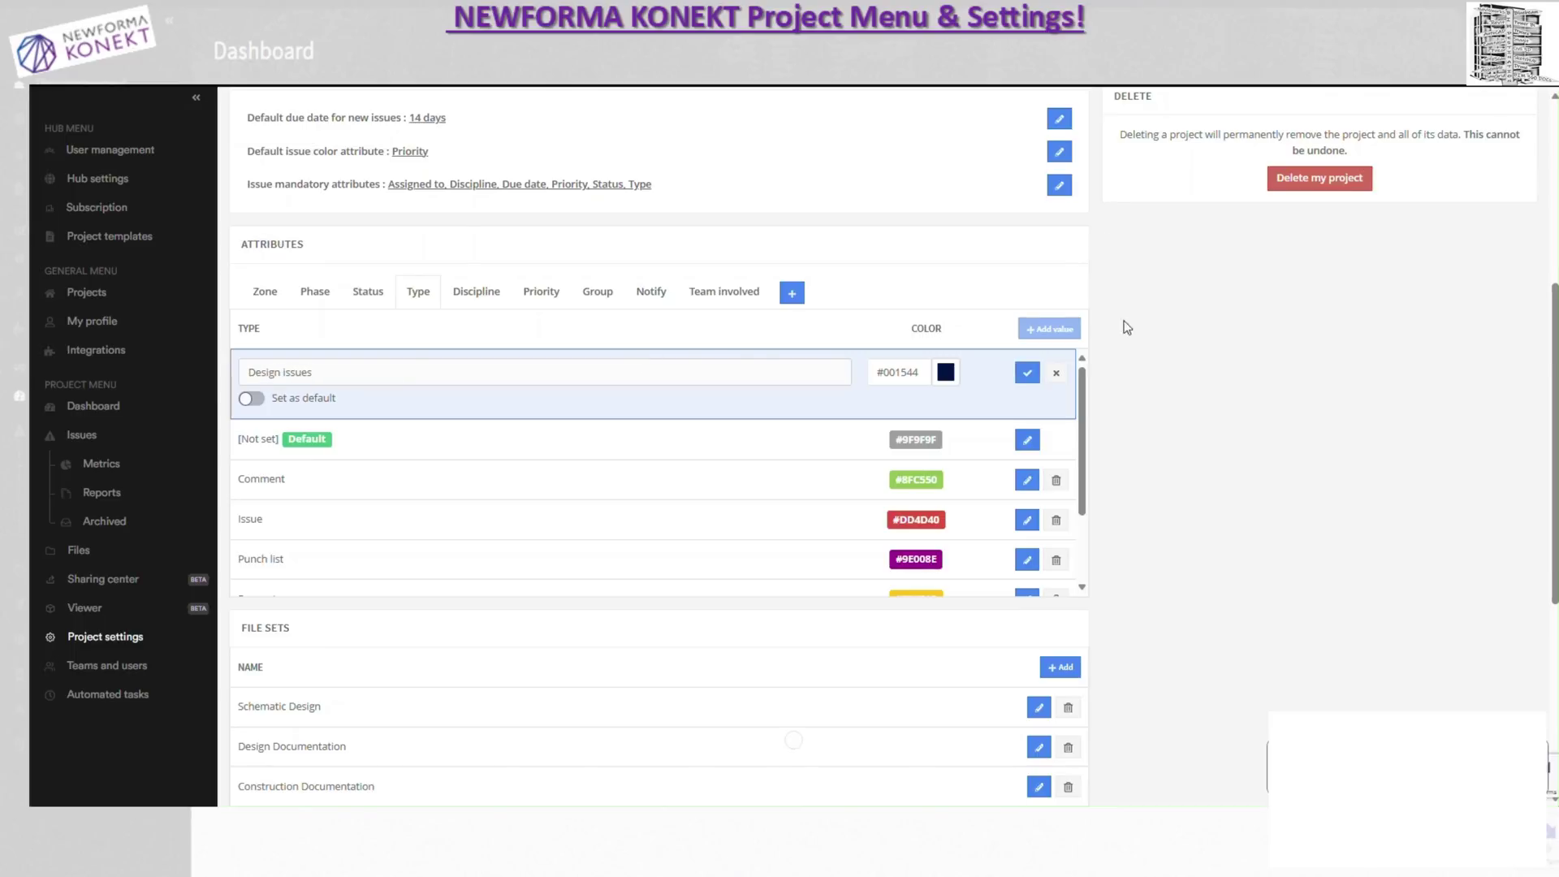
{"action": "left_click", "coordinate": [1028, 373]}
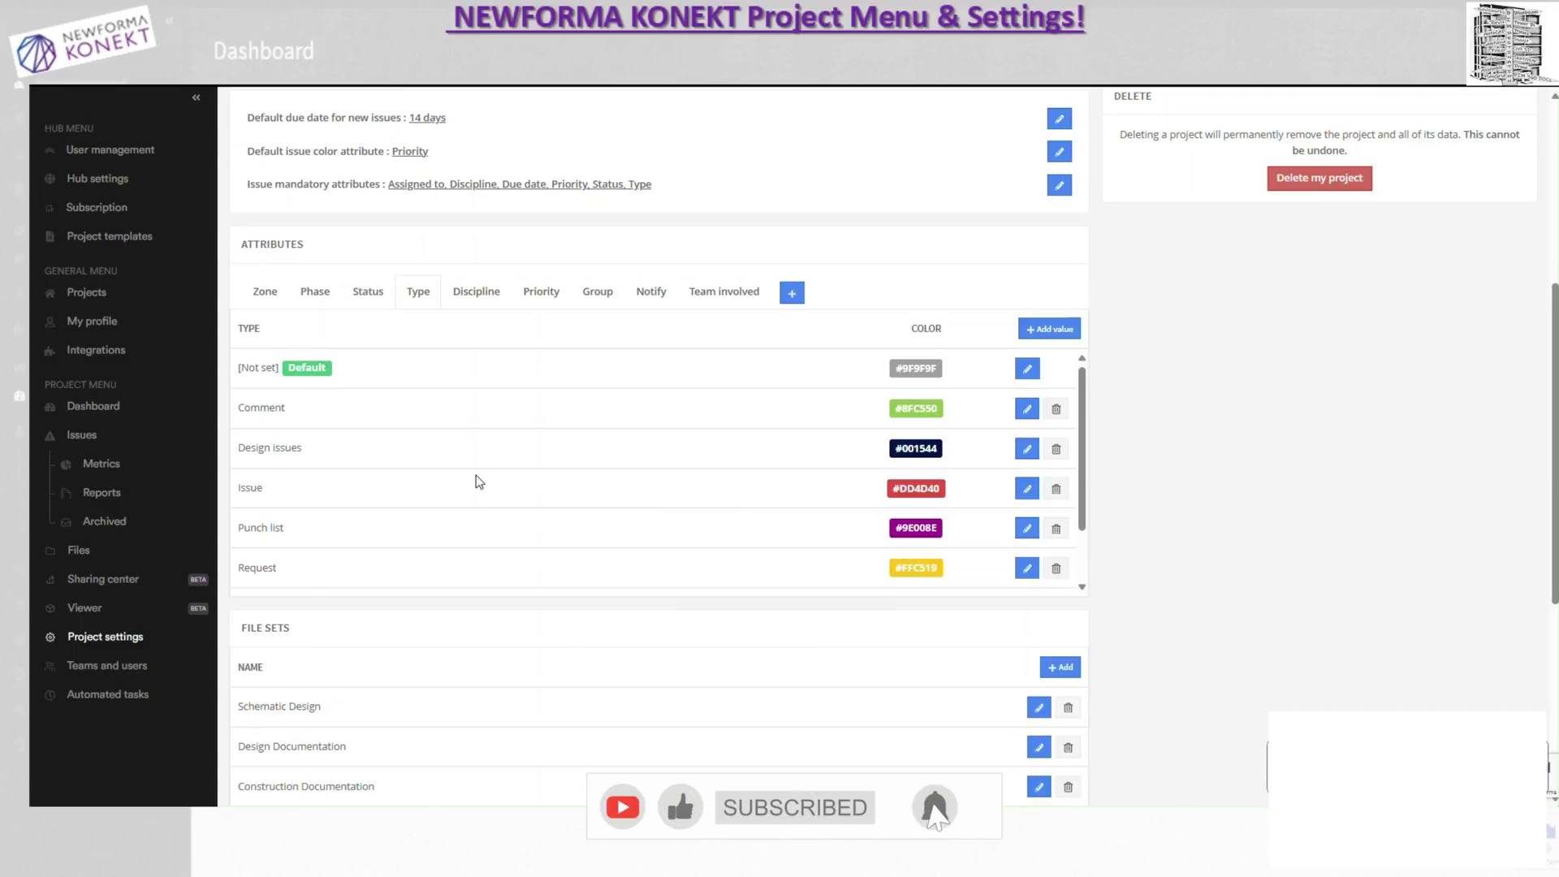
Step: Make Trade issues the default value of the Type attribute and delete the Punch list value
{"action": "scroll", "coordinate": [446, 498], "scroll_direction": "down", "scroll_amount": 3}
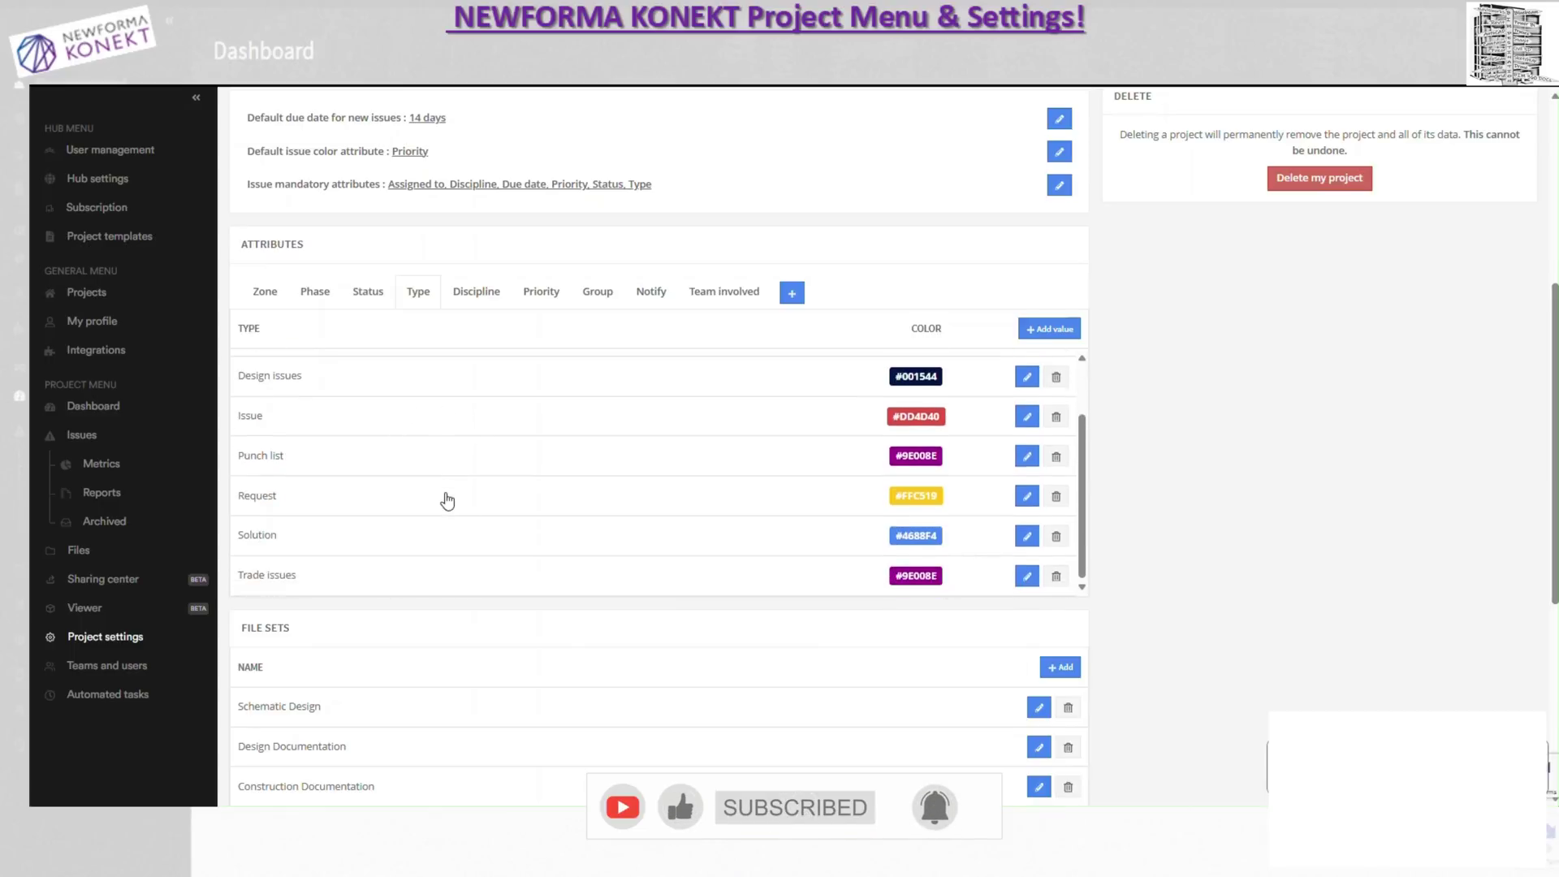
{"action": "scroll", "coordinate": [445, 480], "scroll_direction": "down", "scroll_amount": 2}
{"action": "left_click", "coordinate": [483, 450]}
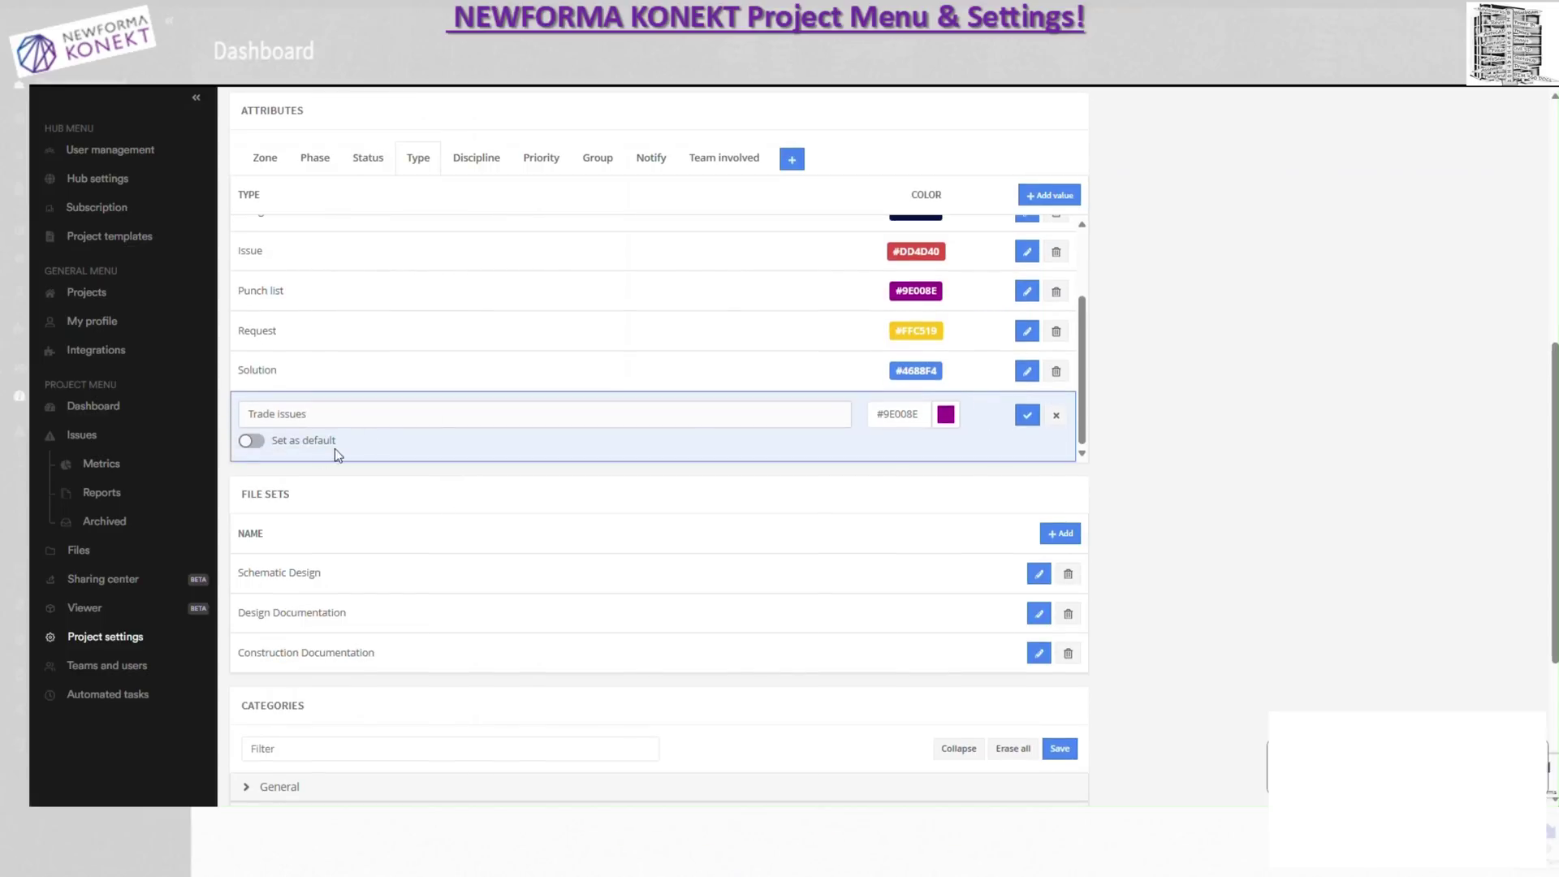
{"action": "left_click", "coordinate": [258, 441]}
{"action": "left_click", "coordinate": [1027, 416]}
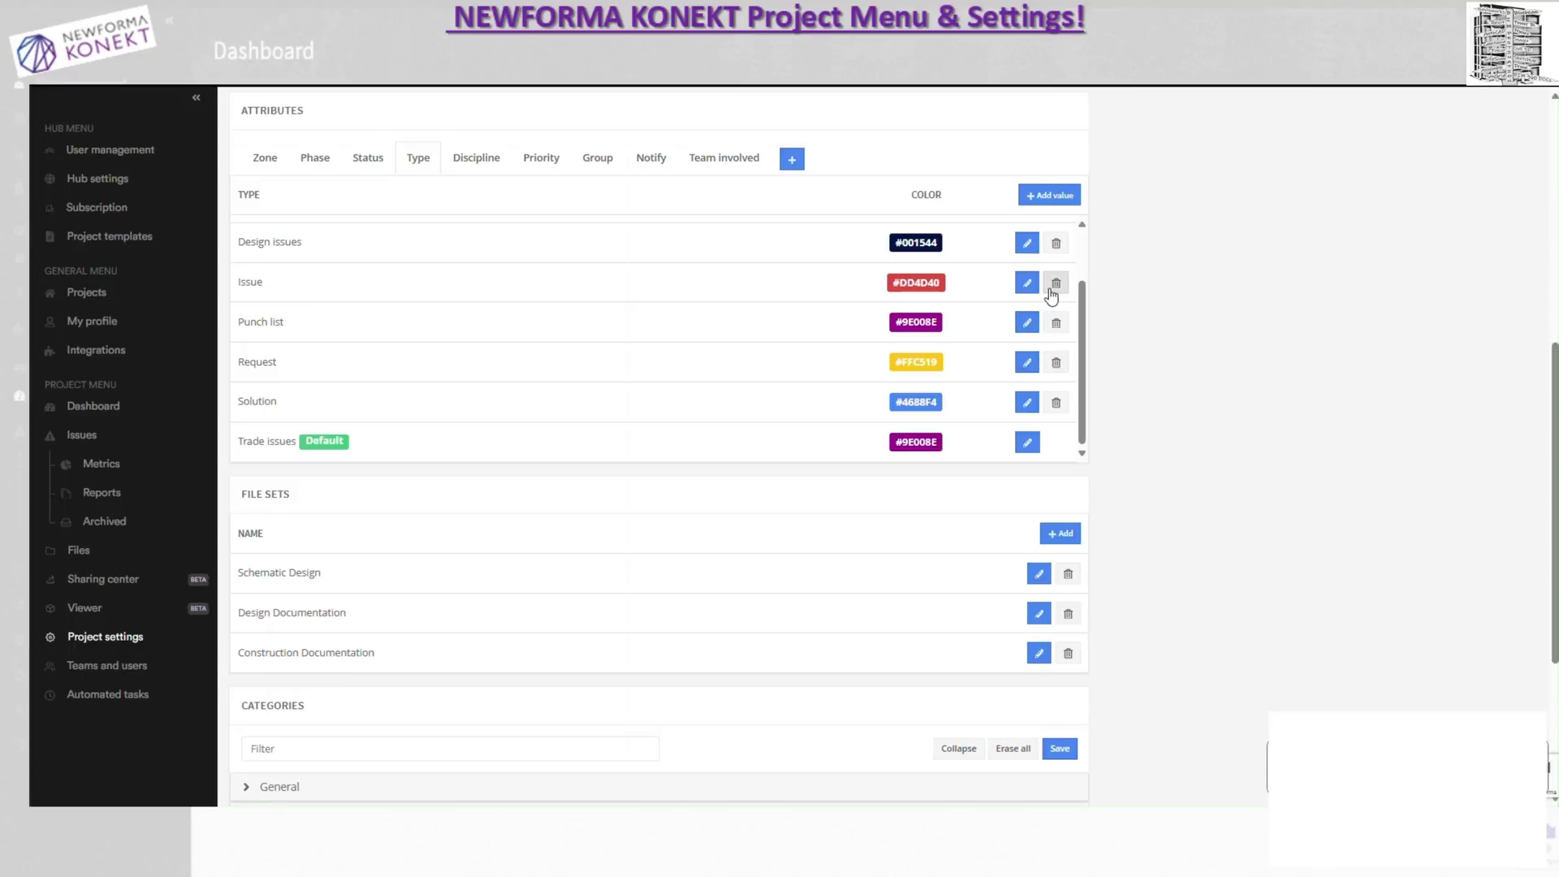
{"action": "left_click", "coordinate": [1055, 322]}
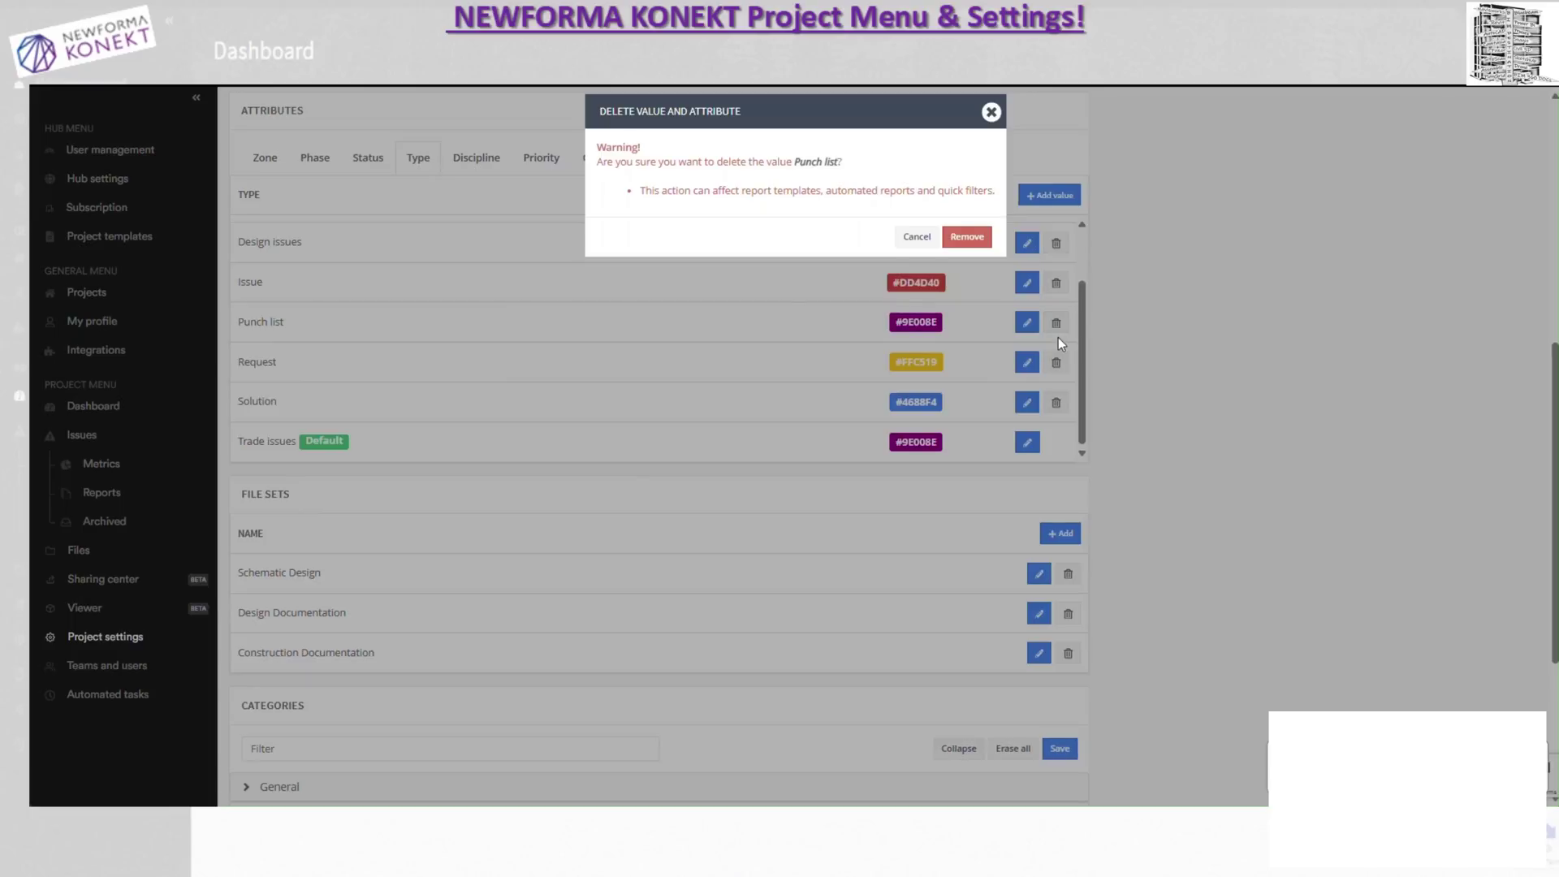
{"action": "left_click", "coordinate": [959, 233]}
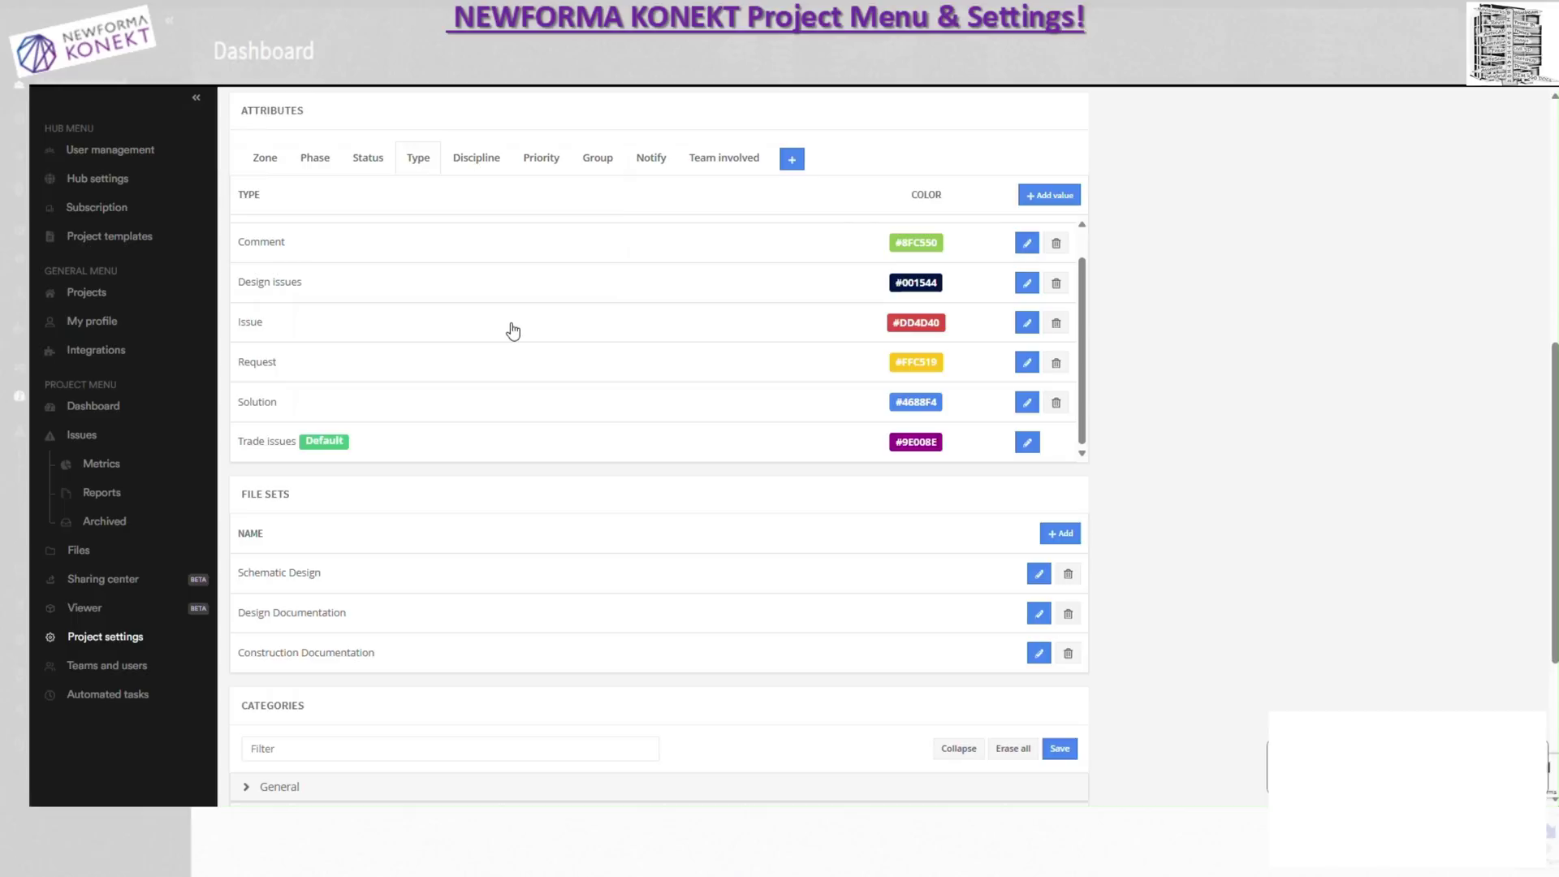
Step: Add a value named Plumbing to the Discipline attribute and save it
{"action": "left_click", "coordinate": [490, 162]}
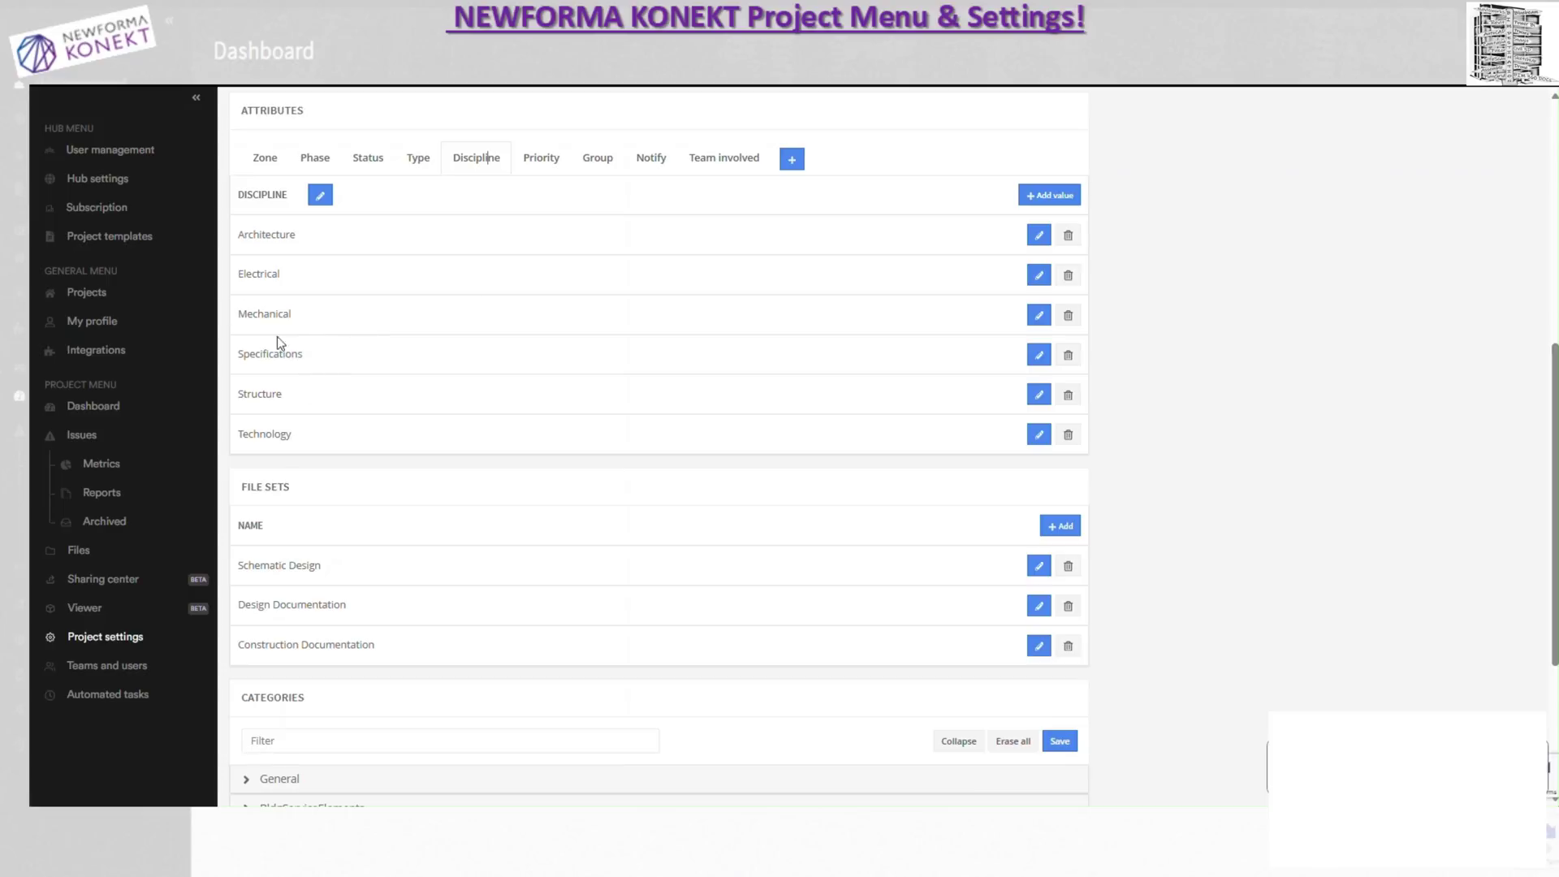
{"action": "left_click", "coordinate": [1058, 199]}
{"action": "type", "text": "Plumbing"}
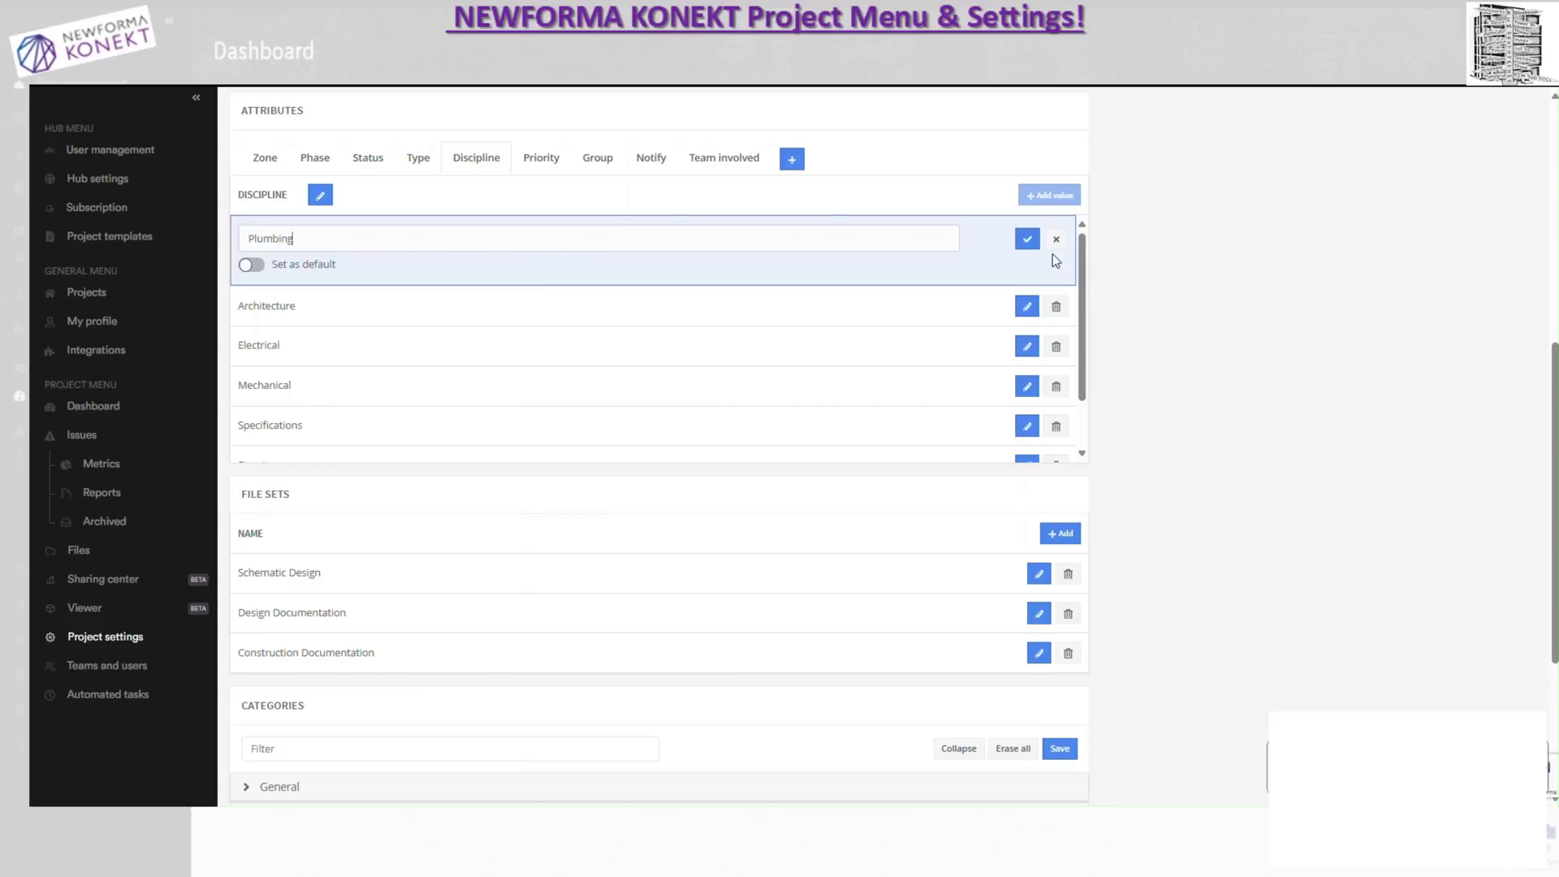
{"action": "left_click", "coordinate": [1028, 239]}
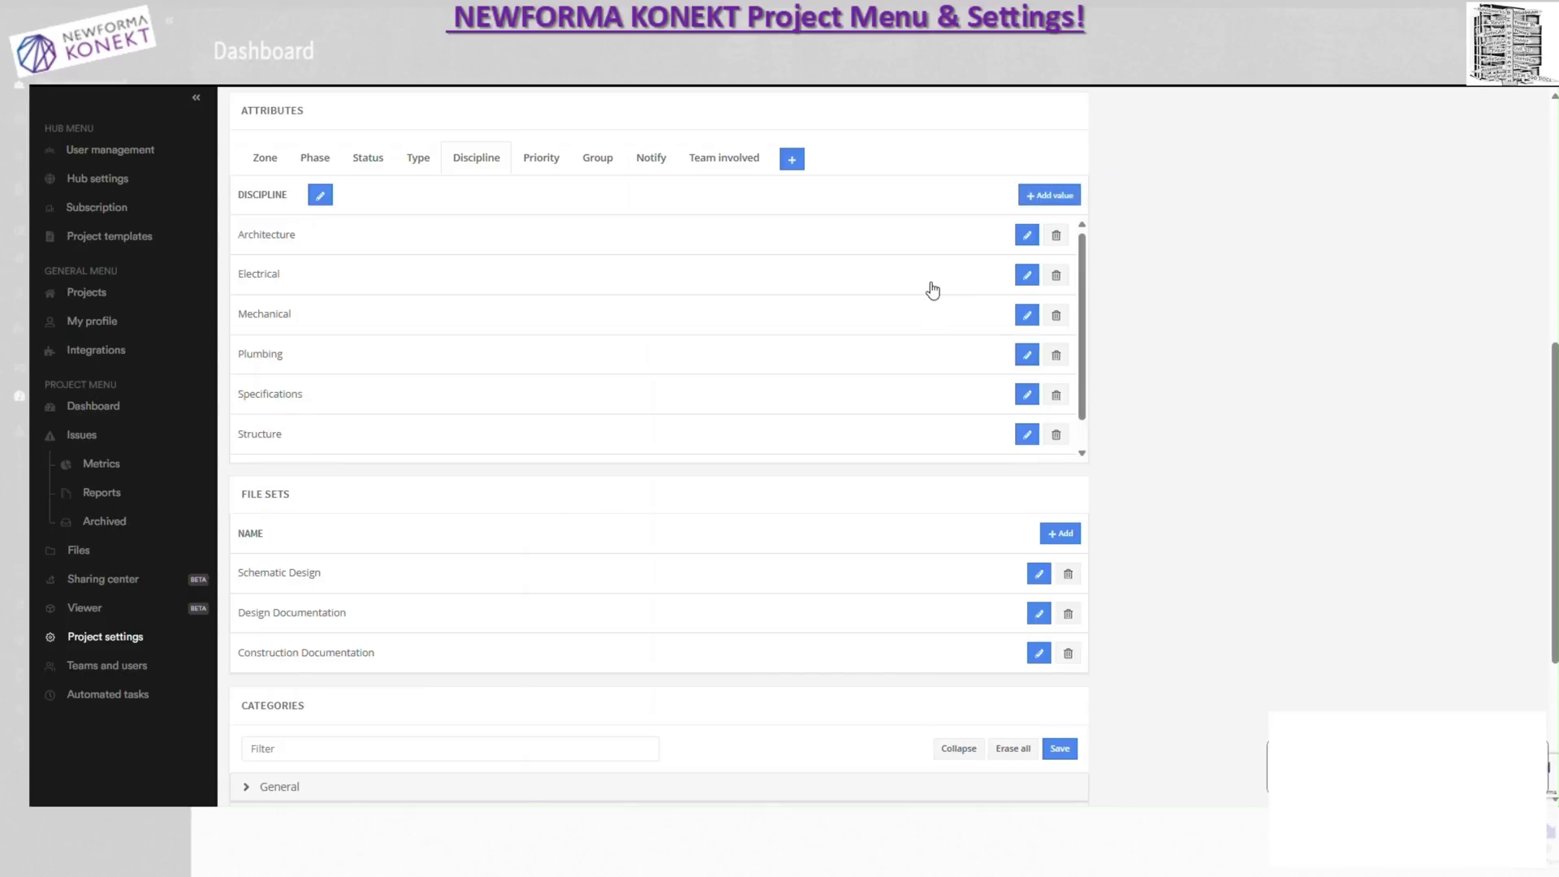
Step: Look through the values of the Priority and Group attributes
{"action": "left_click", "coordinate": [562, 164]}
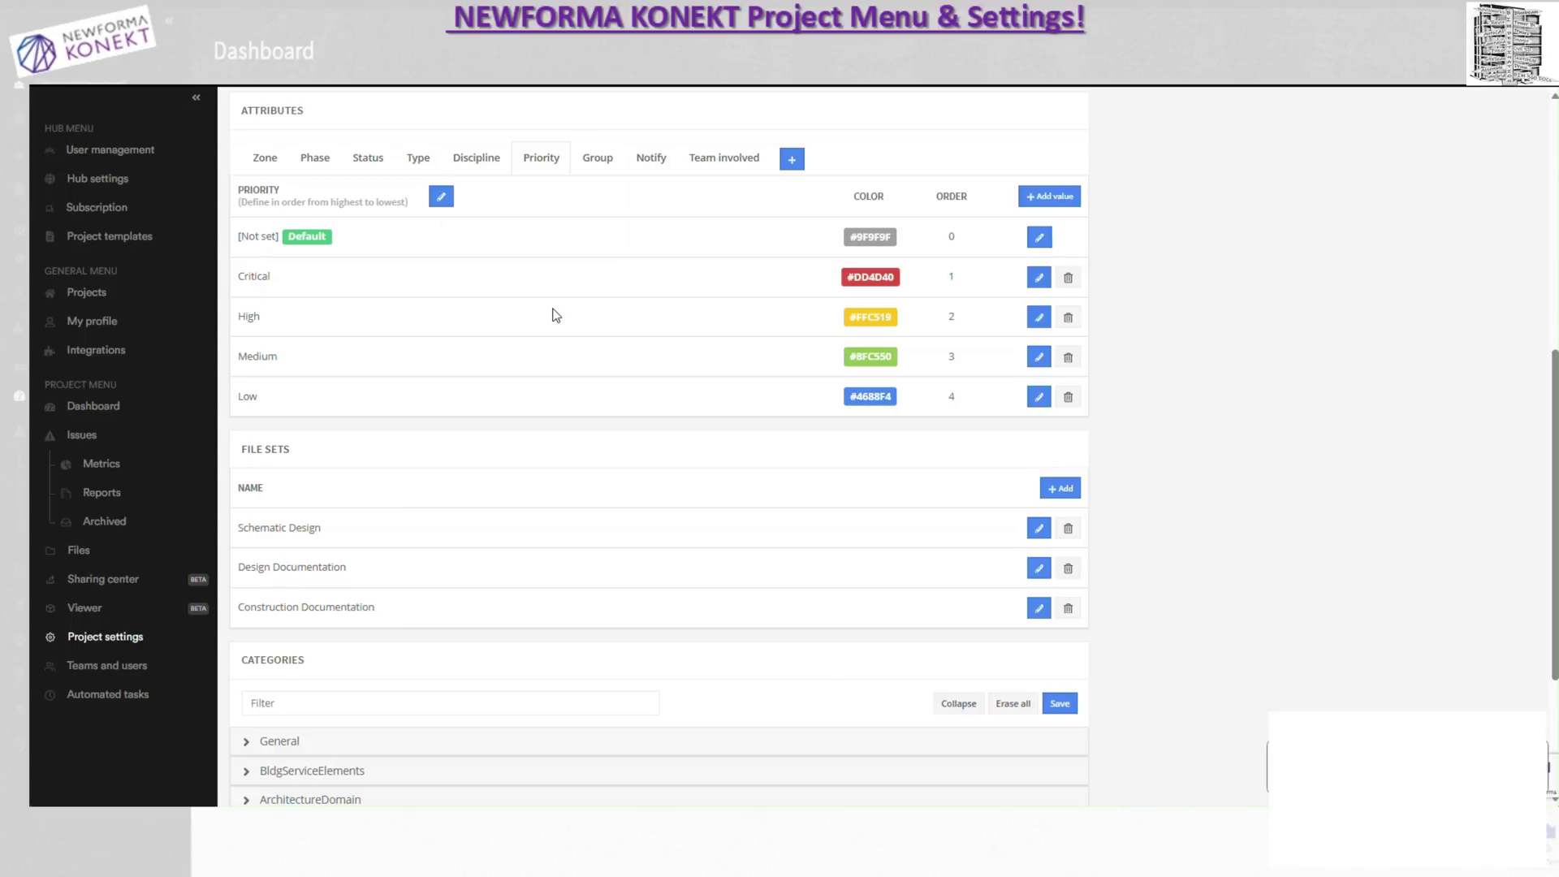
{"action": "left_click", "coordinate": [592, 163]}
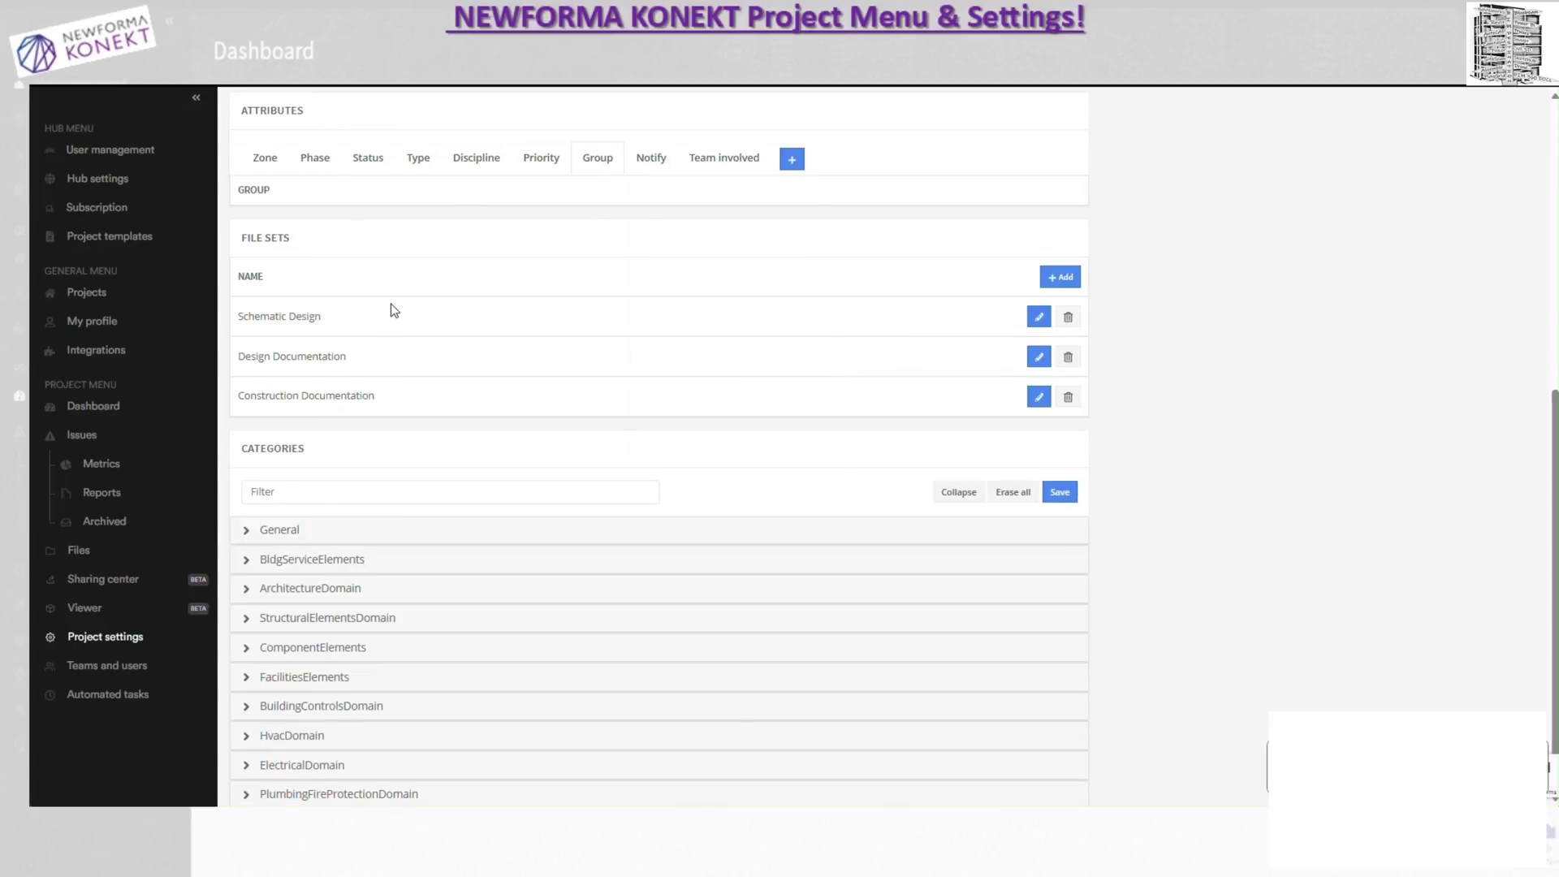
Step: Add a file set named Mechanical Duct and save it
{"action": "left_click", "coordinate": [1060, 276]}
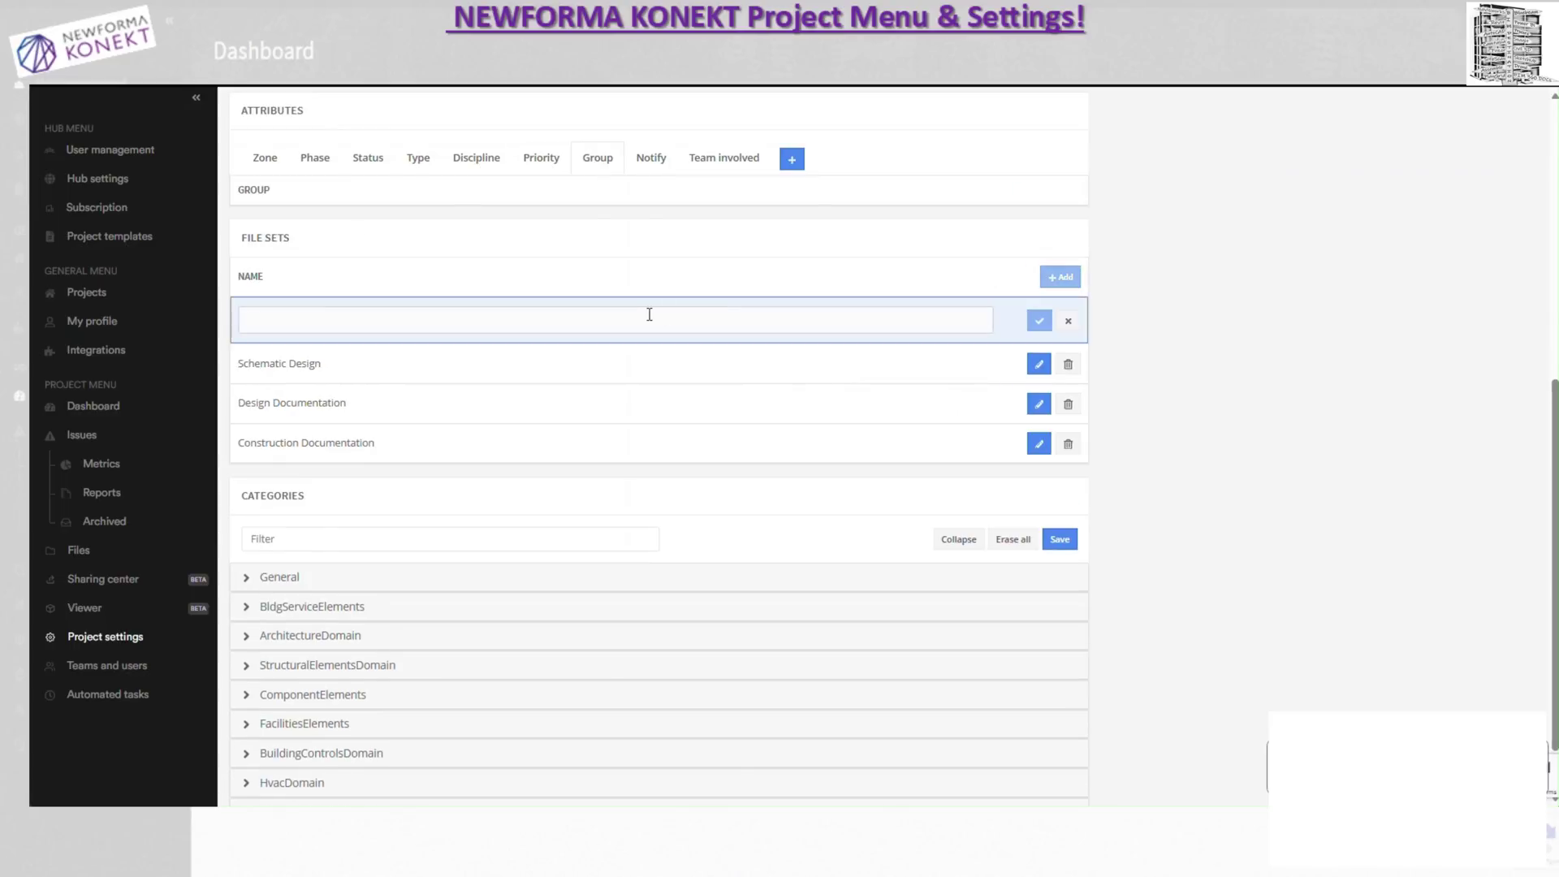
{"action": "type", "text": "Mech"}
{"action": "type", "text": "anical gr"}
{"action": "key", "text": "BackSpace"}
{"action": "key", "text": "BackSpace"}
{"action": "key", "text": "BackSpace"}
{"action": "type", "text": "Duc"}
{"action": "left_click", "coordinate": [1042, 321]}
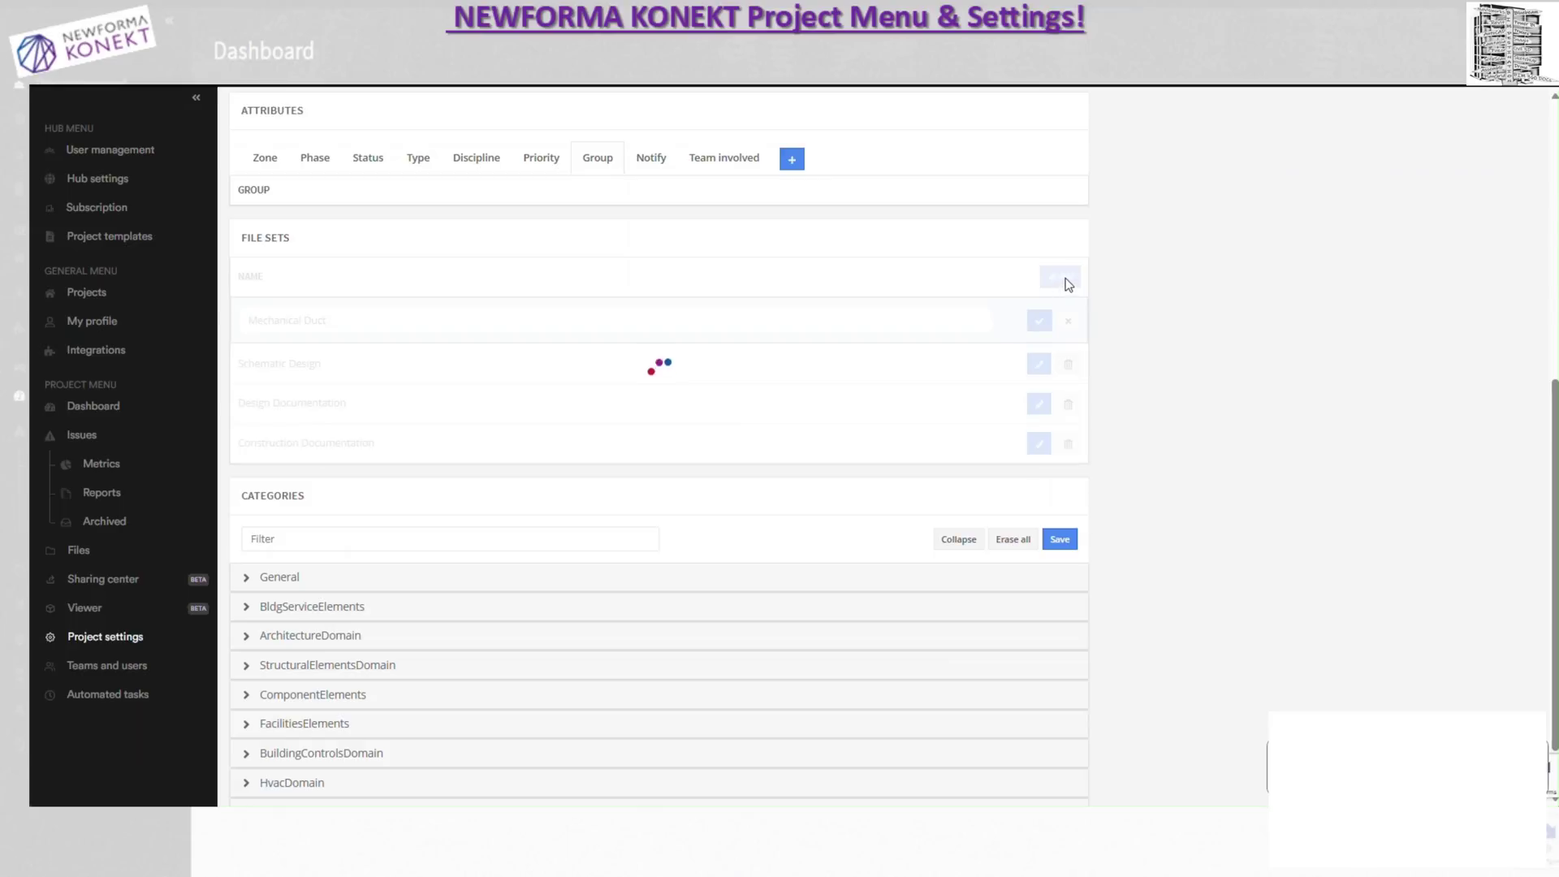
Step: Add a file set named Plumbing and save it
{"action": "left_click", "coordinate": [1063, 278]}
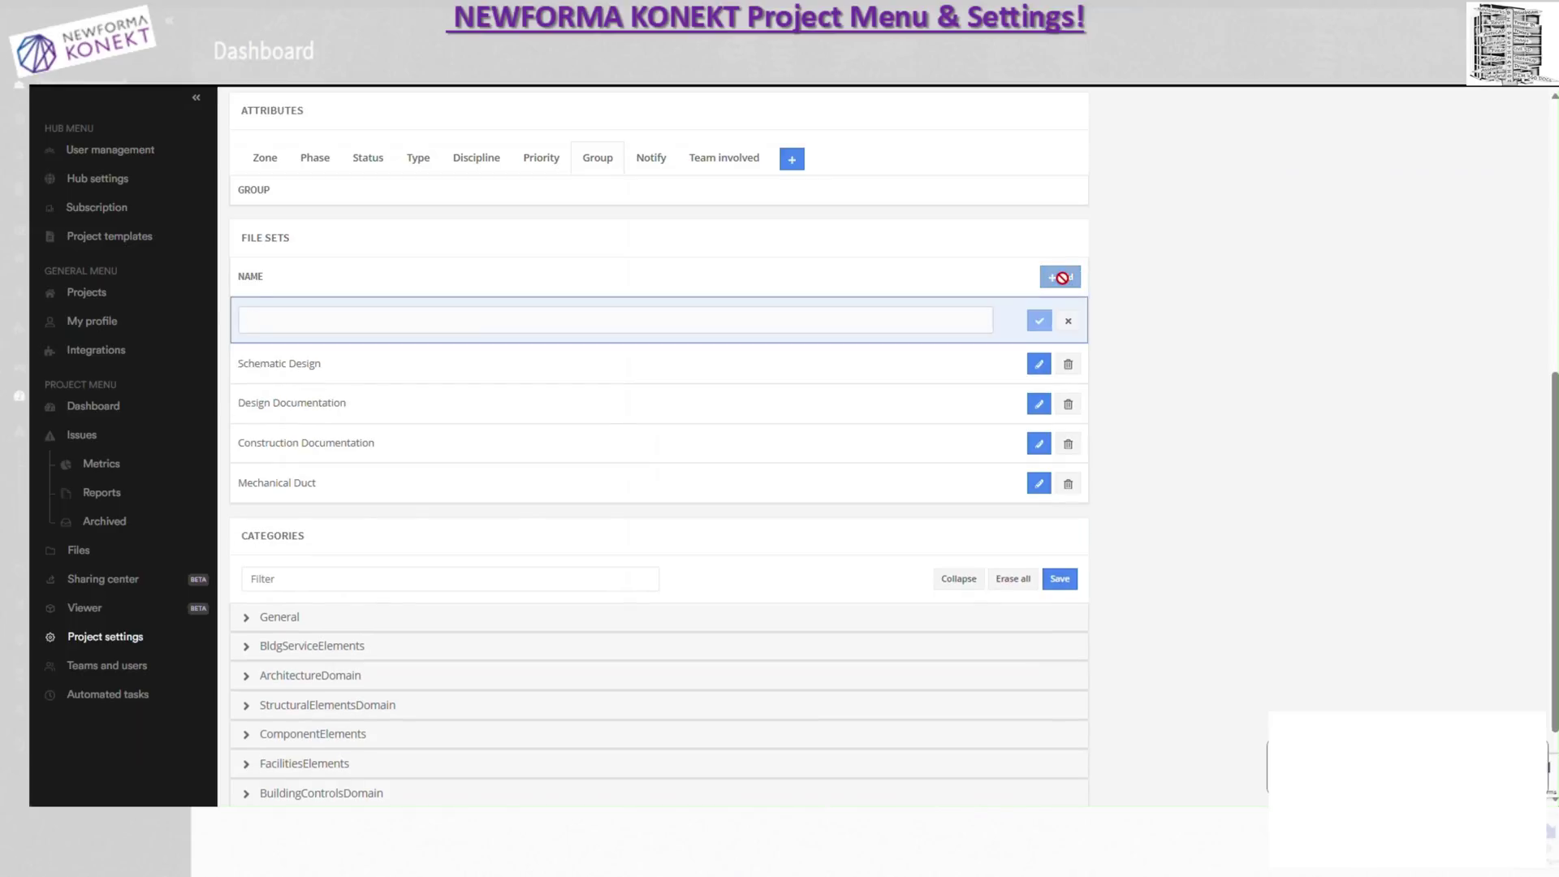
{"action": "type", "text": "Plumbing"}
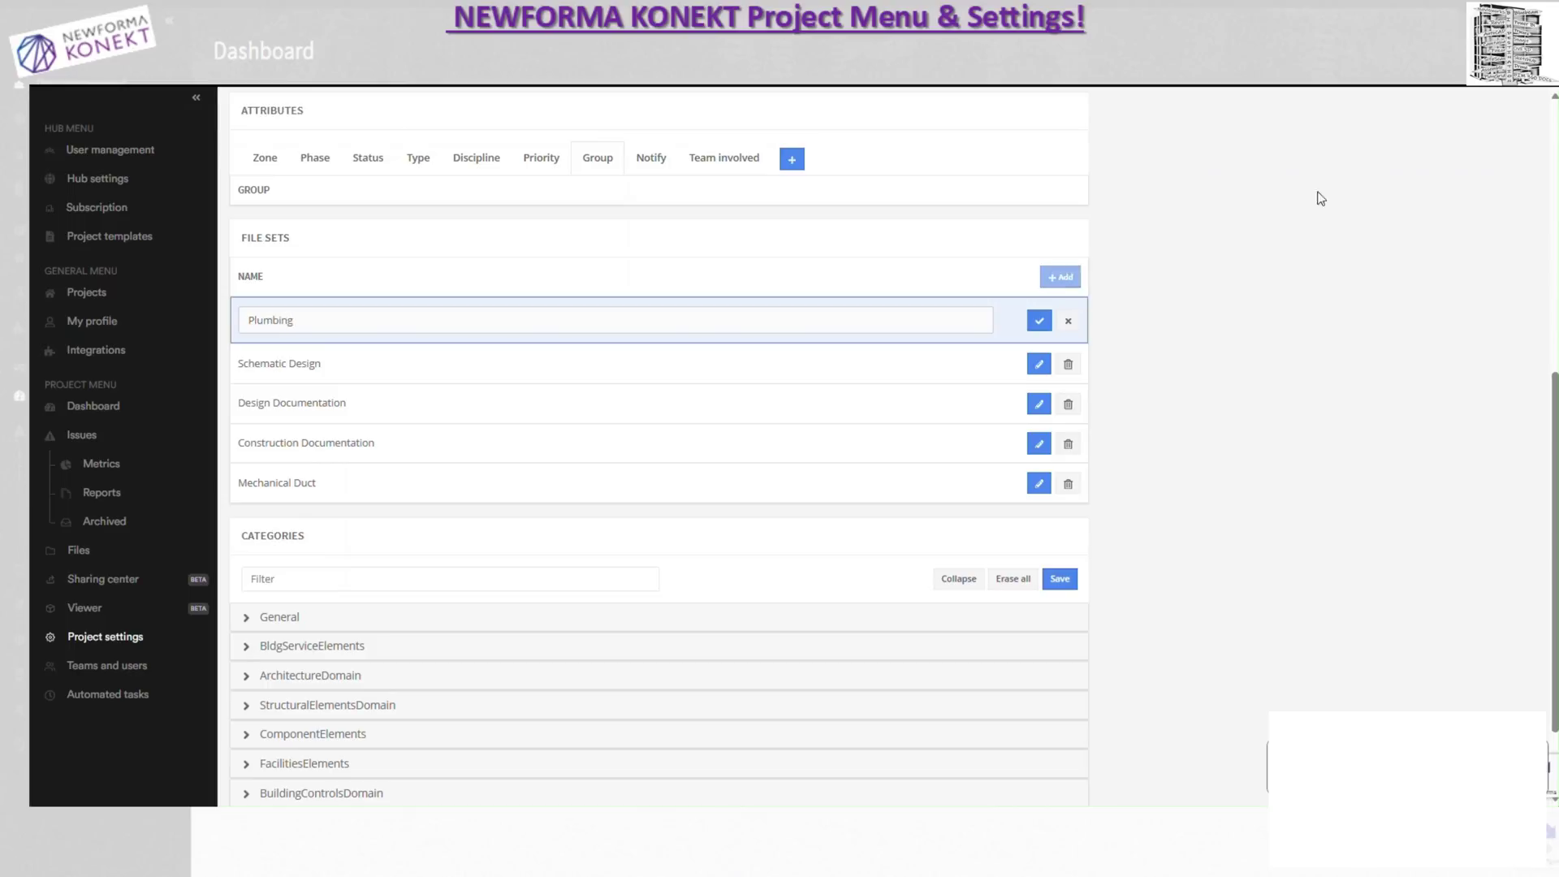
{"action": "left_click", "coordinate": [1040, 320]}
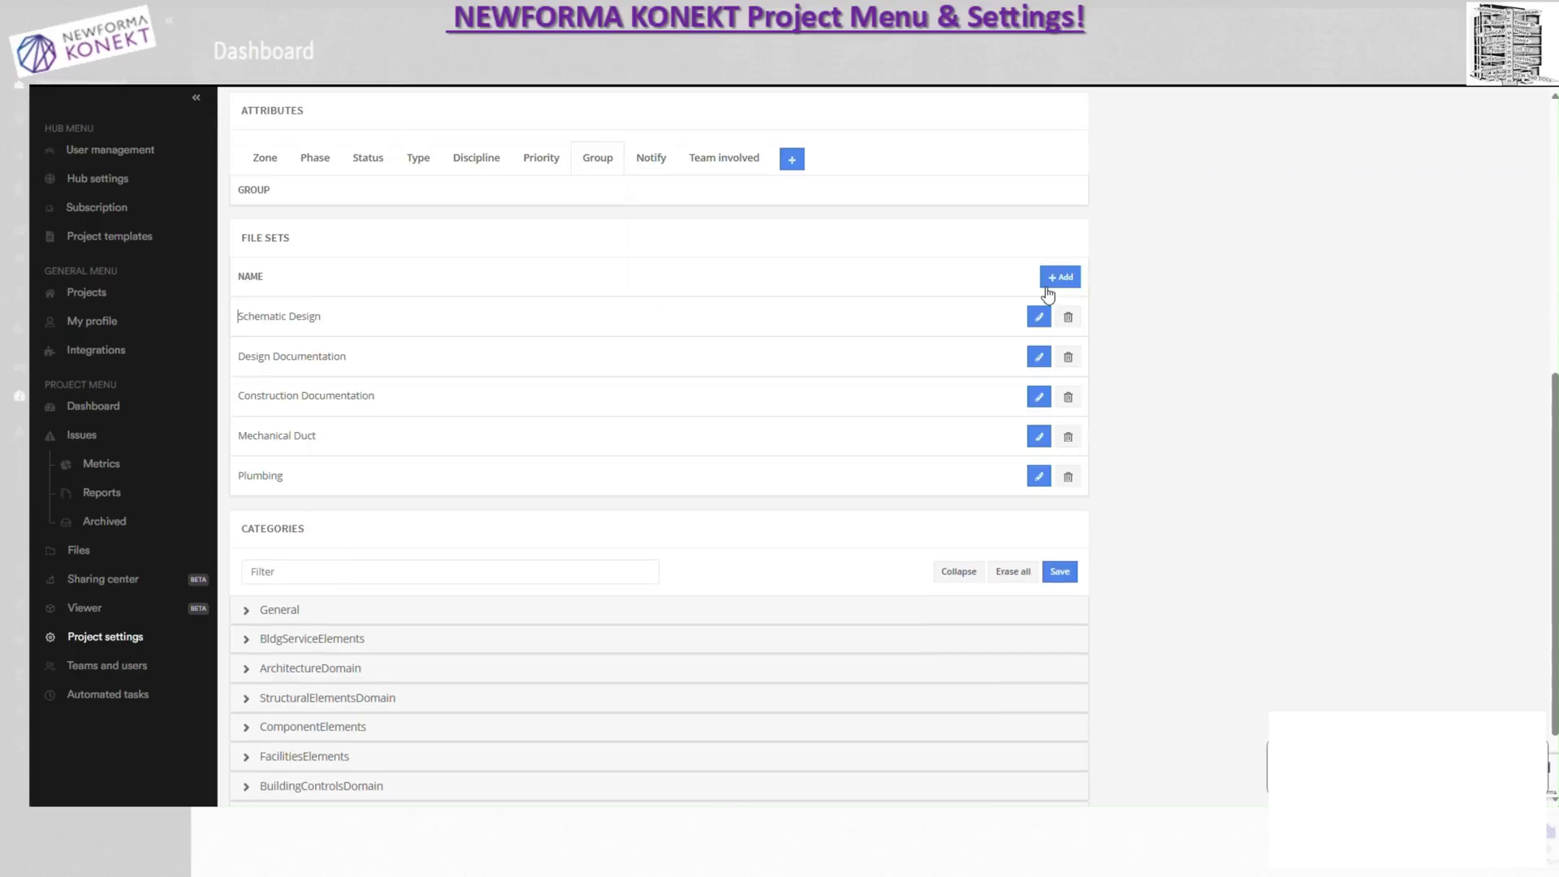
Step: Add a file set named Mechanical Piping, correcting the misspelled first word, and save it
{"action": "left_click", "coordinate": [1046, 286]}
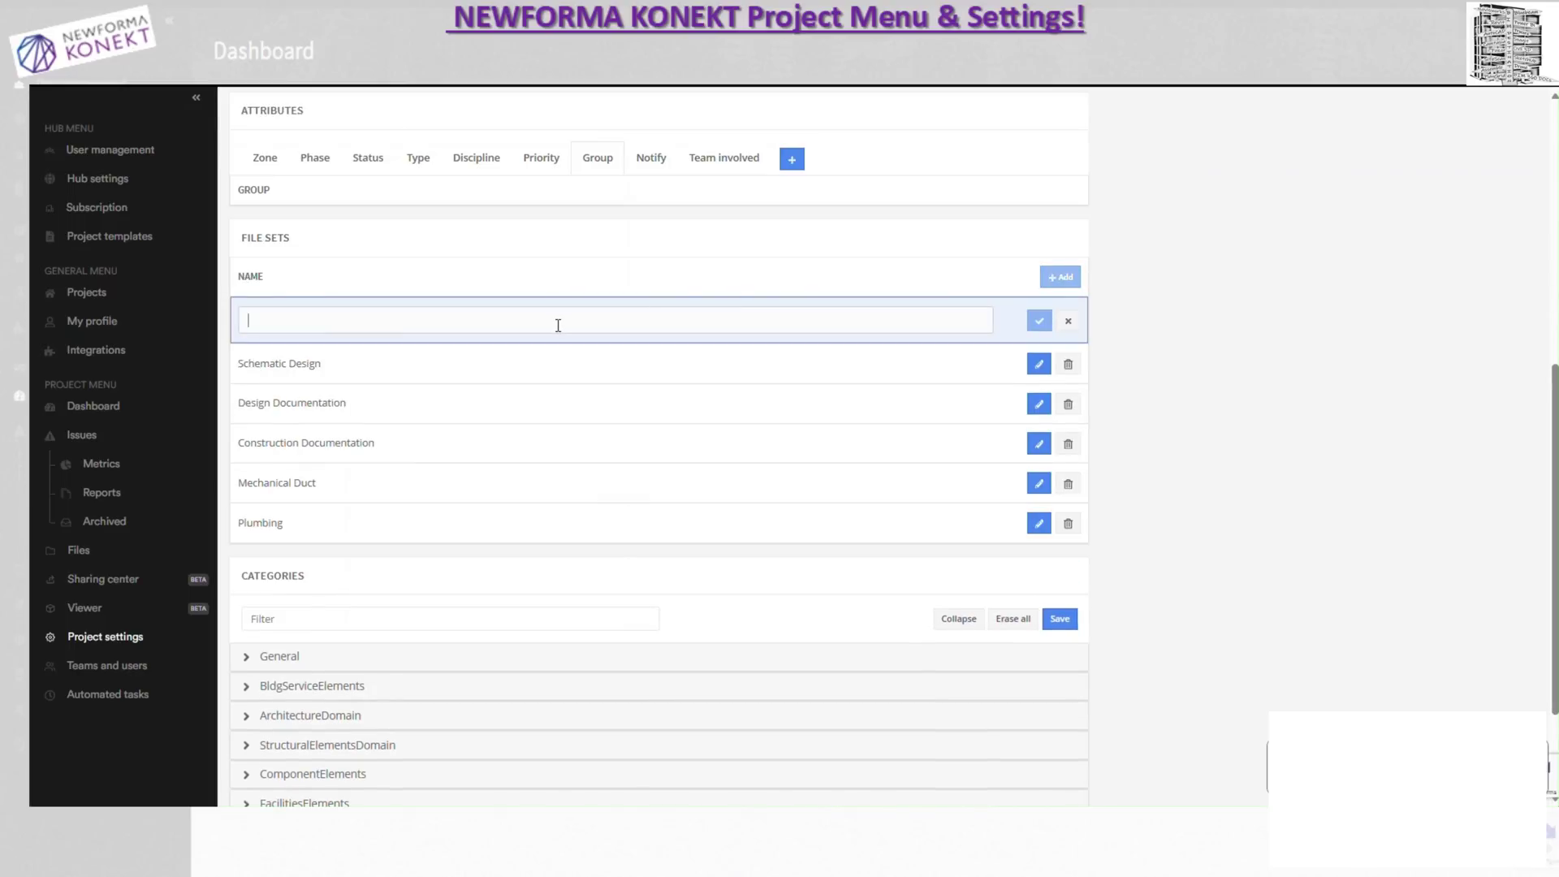
{"action": "type", "text": "Mechincal Piping"}
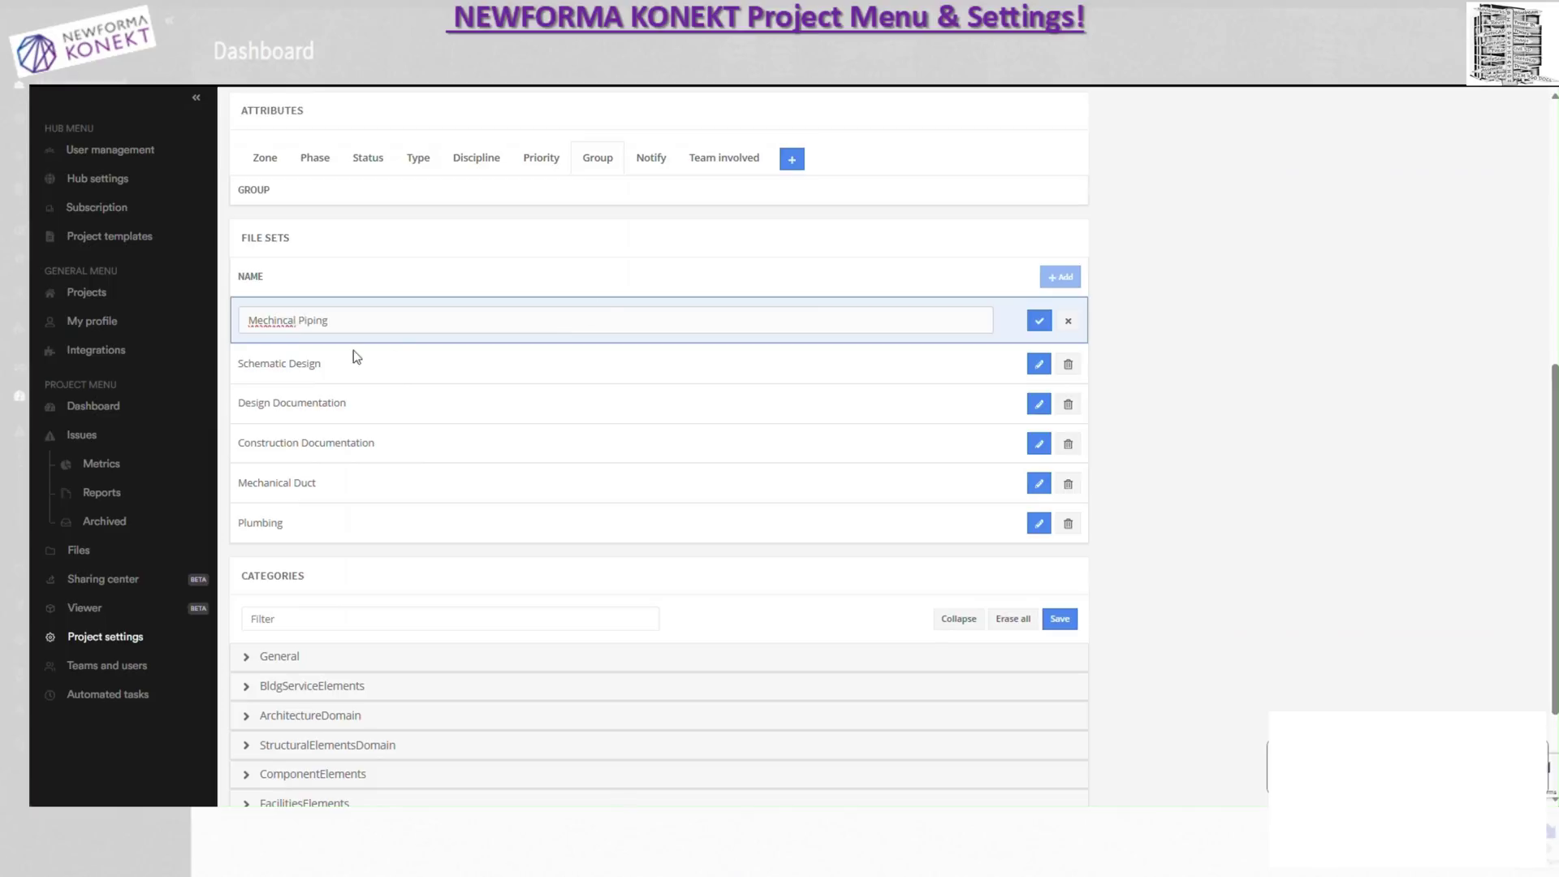
{"action": "right_click", "coordinate": [275, 326]}
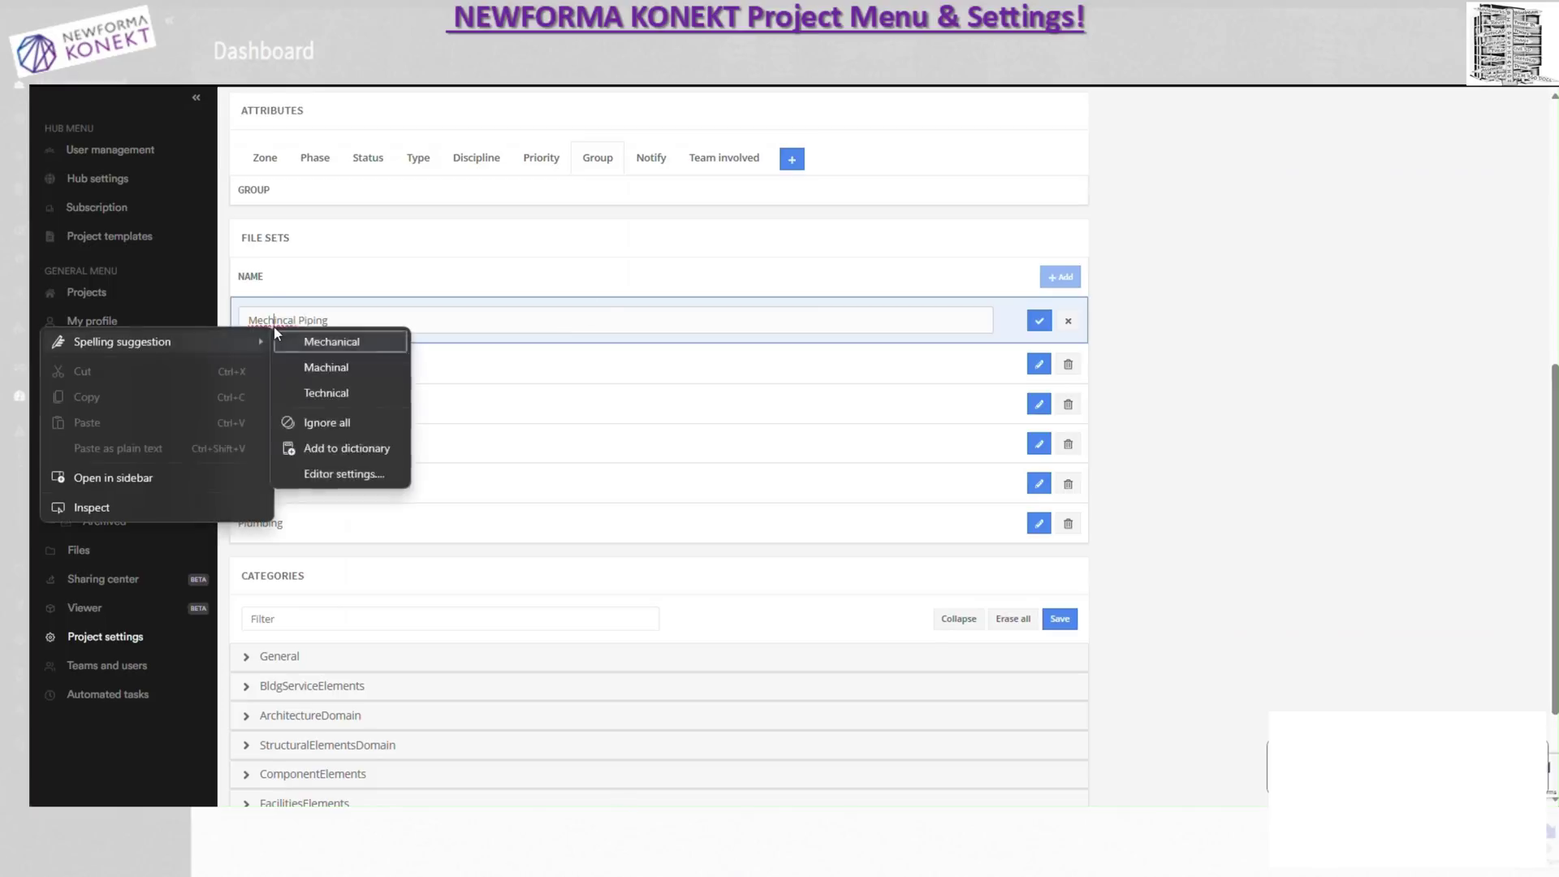
{"action": "left_click", "coordinate": [331, 341]}
{"action": "left_click", "coordinate": [1039, 320]}
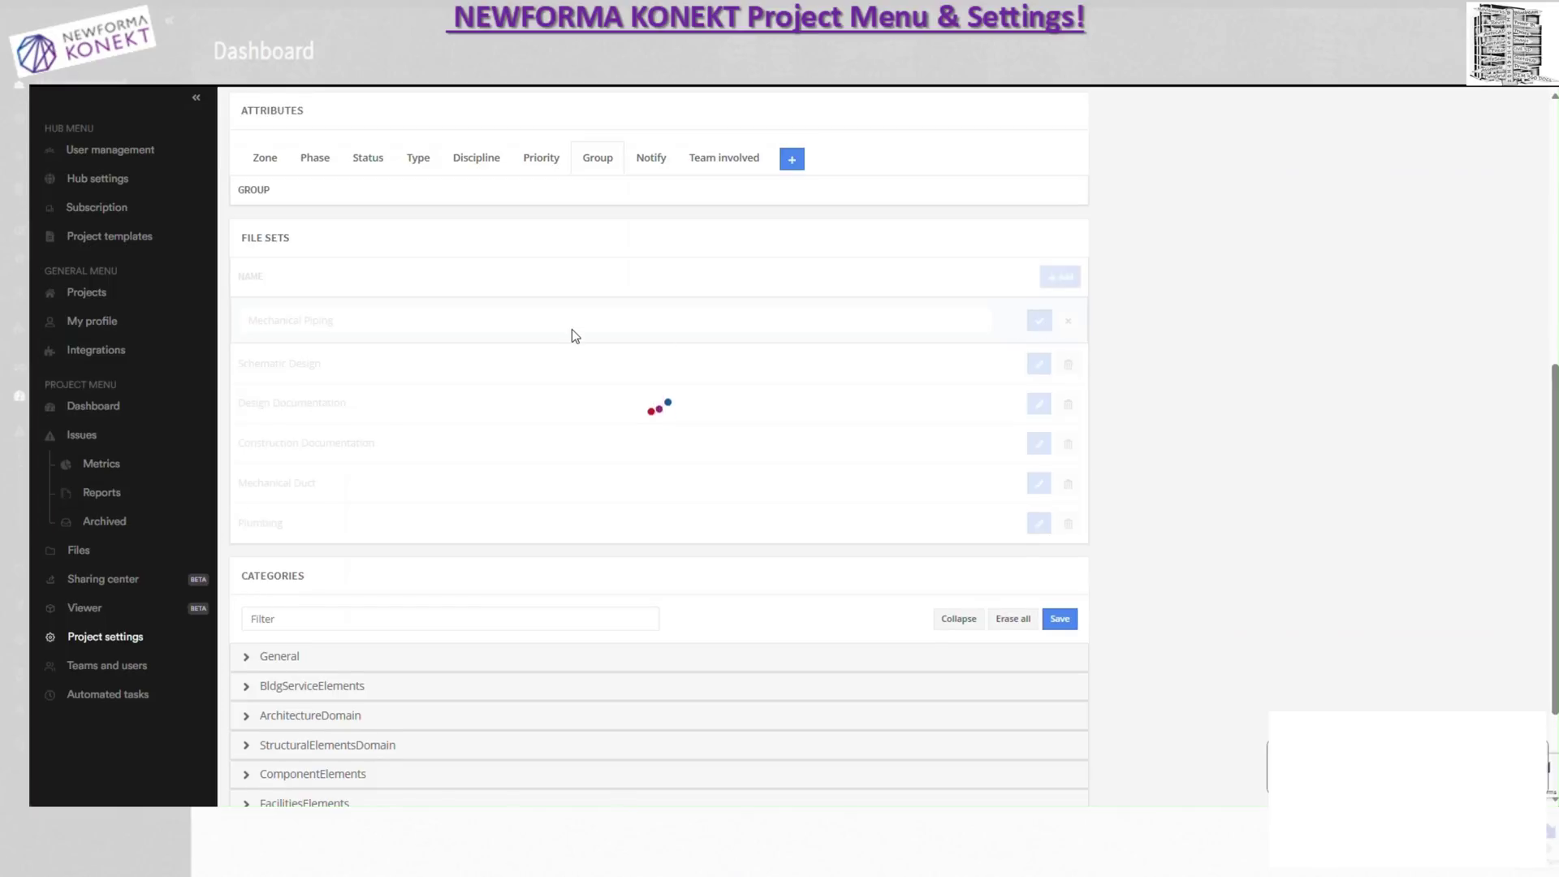
Step: Add a file set named Electrical with a capital E and save it
{"action": "left_click", "coordinate": [1060, 277]}
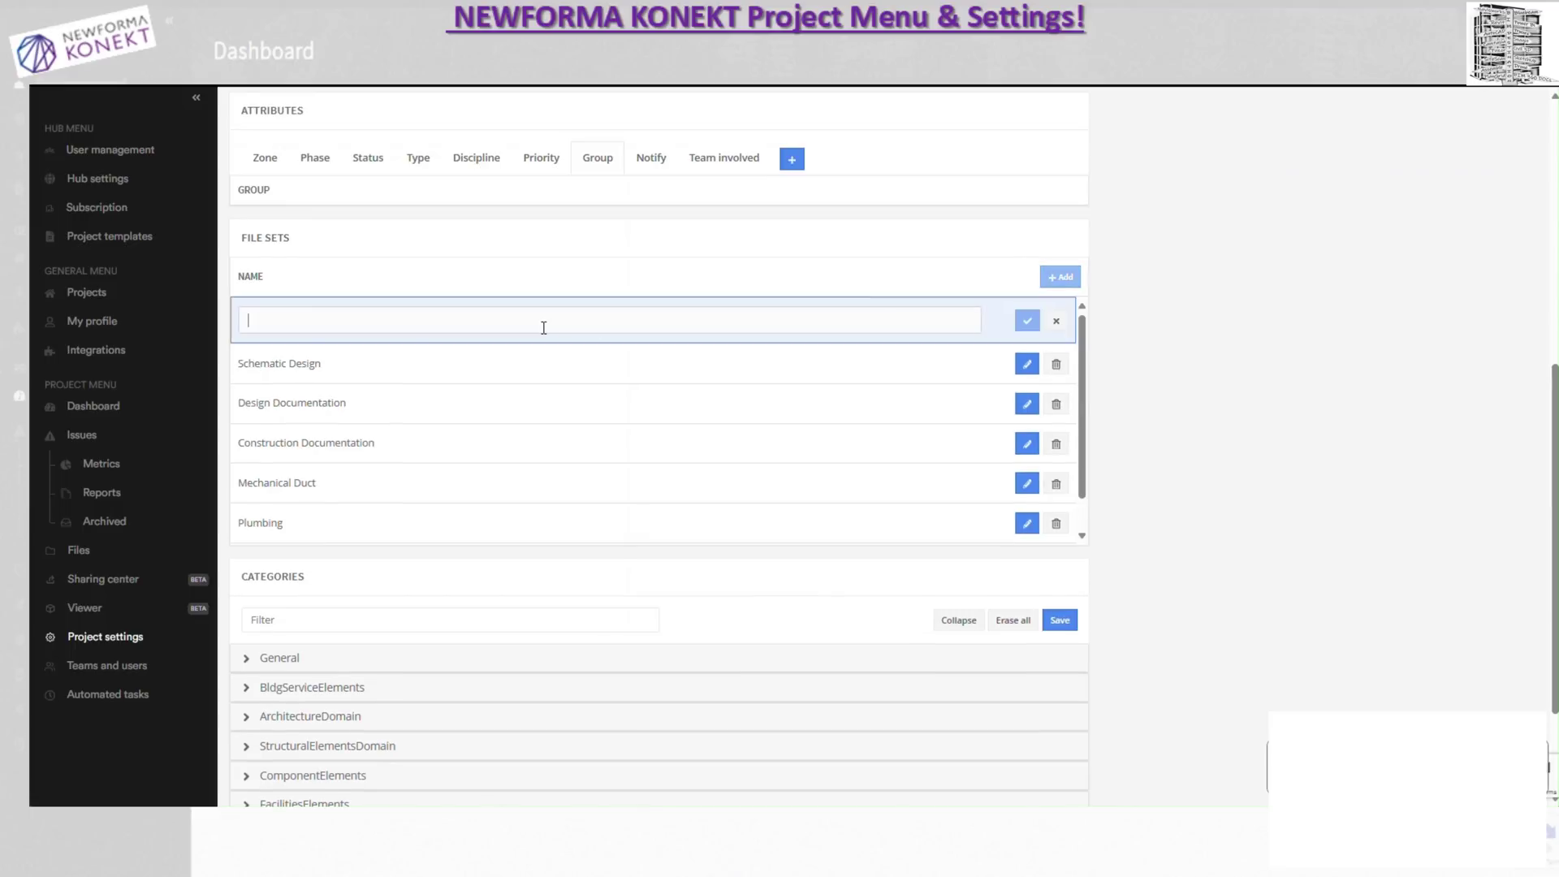
{"action": "type", "text": "electrical"}
{"action": "key", "text": "Left"}
{"action": "key", "text": "Left"}
{"action": "key", "text": "Left"}
{"action": "key", "text": "Left"}
{"action": "key", "text": "BackSpace"}
{"action": "type", "text": "E"}
{"action": "left_click", "coordinate": [1027, 321]}
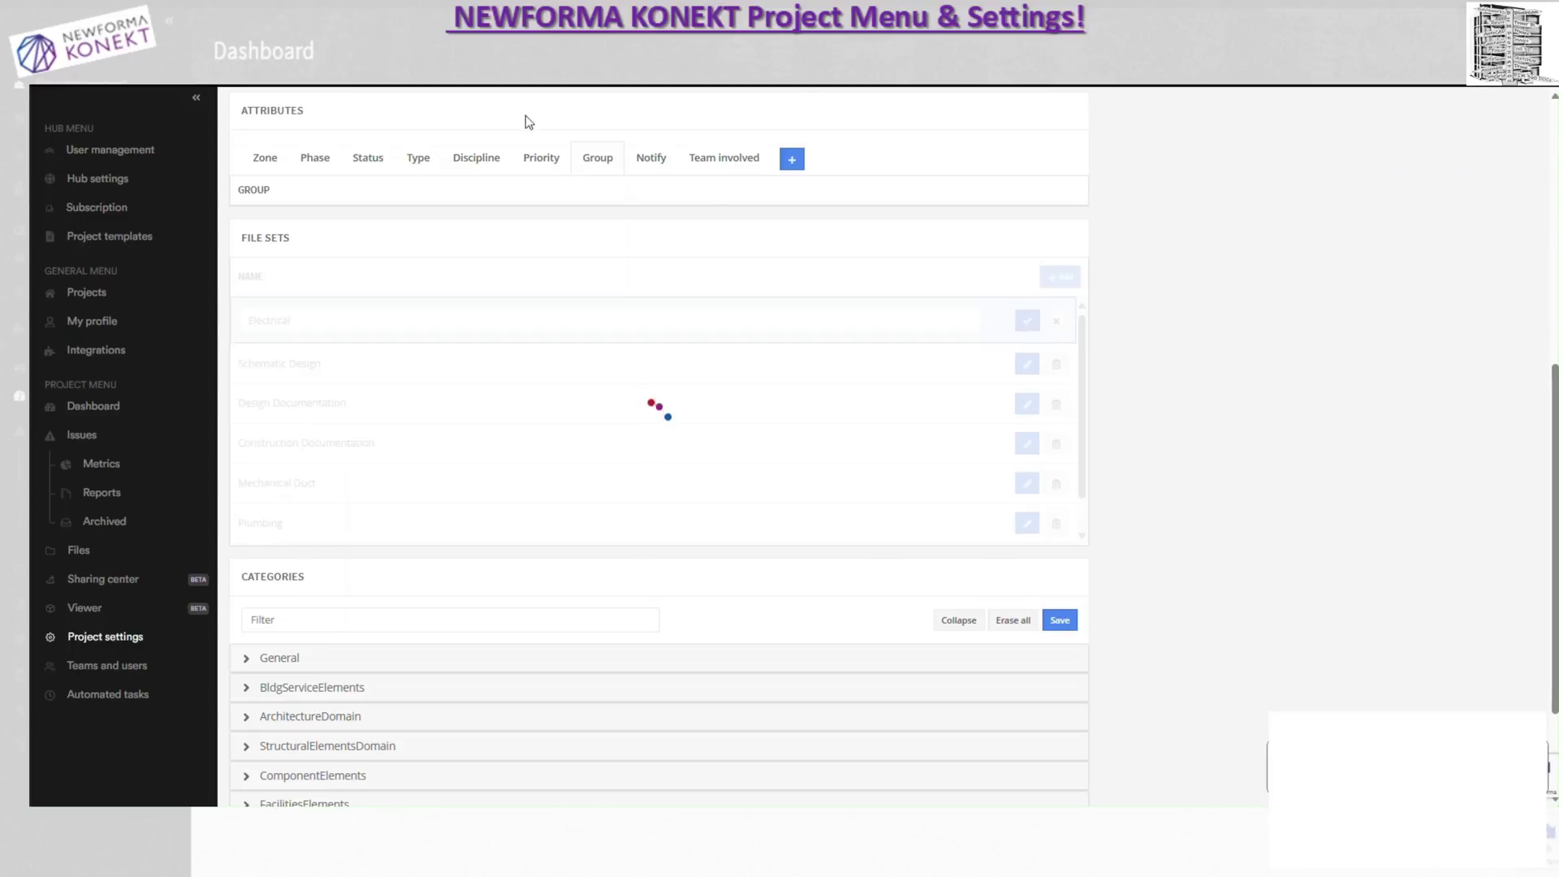
Step: Check the contents of the Notify and Team involved attributes
{"action": "left_click", "coordinate": [661, 162]}
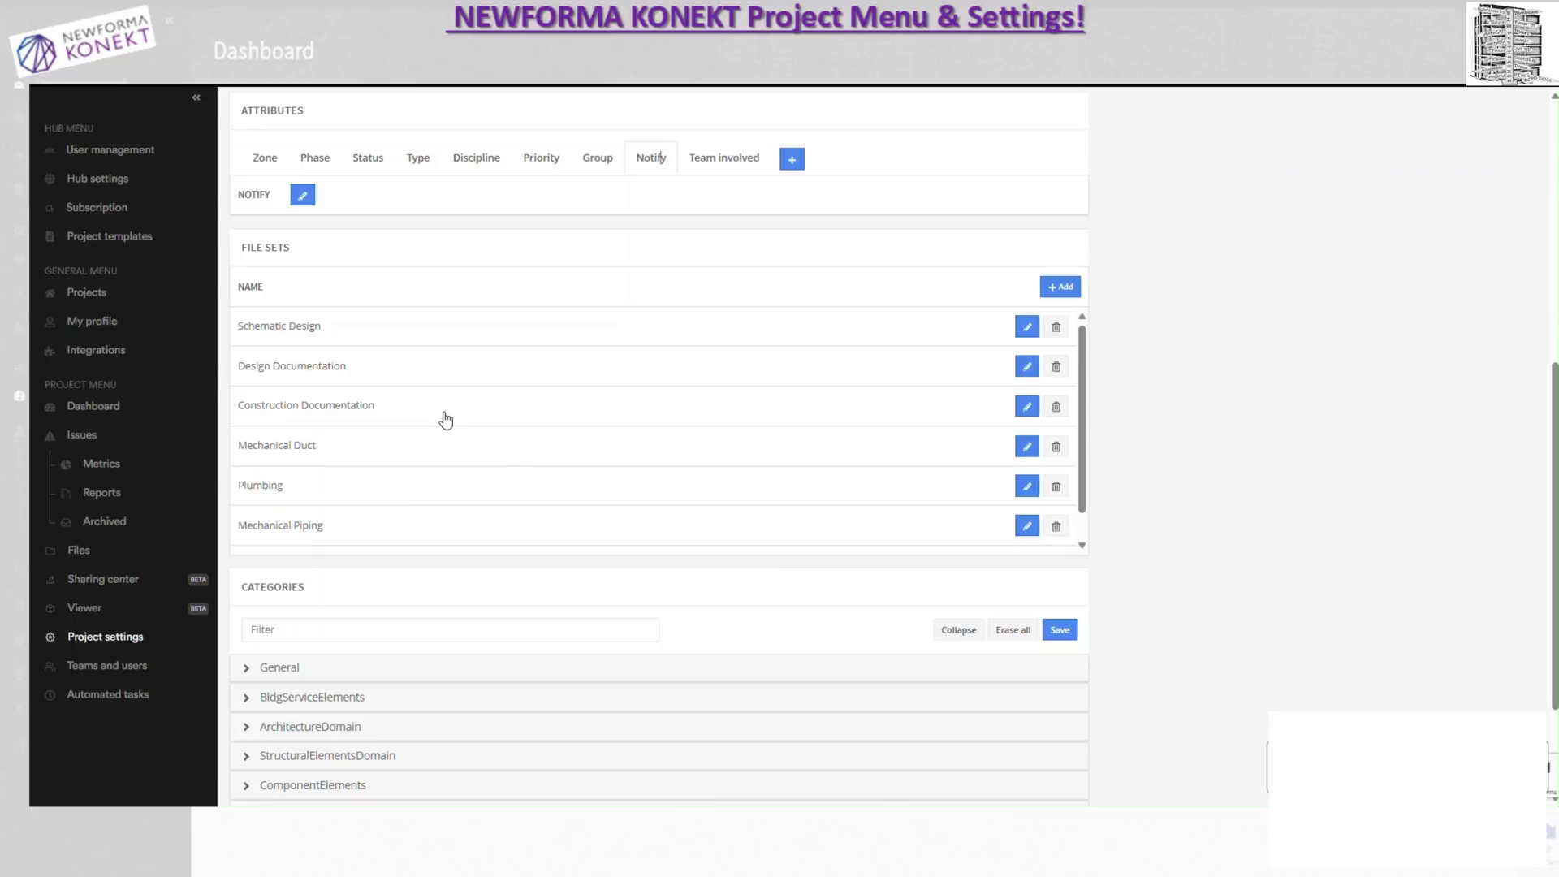
{"action": "left_click", "coordinate": [717, 167]}
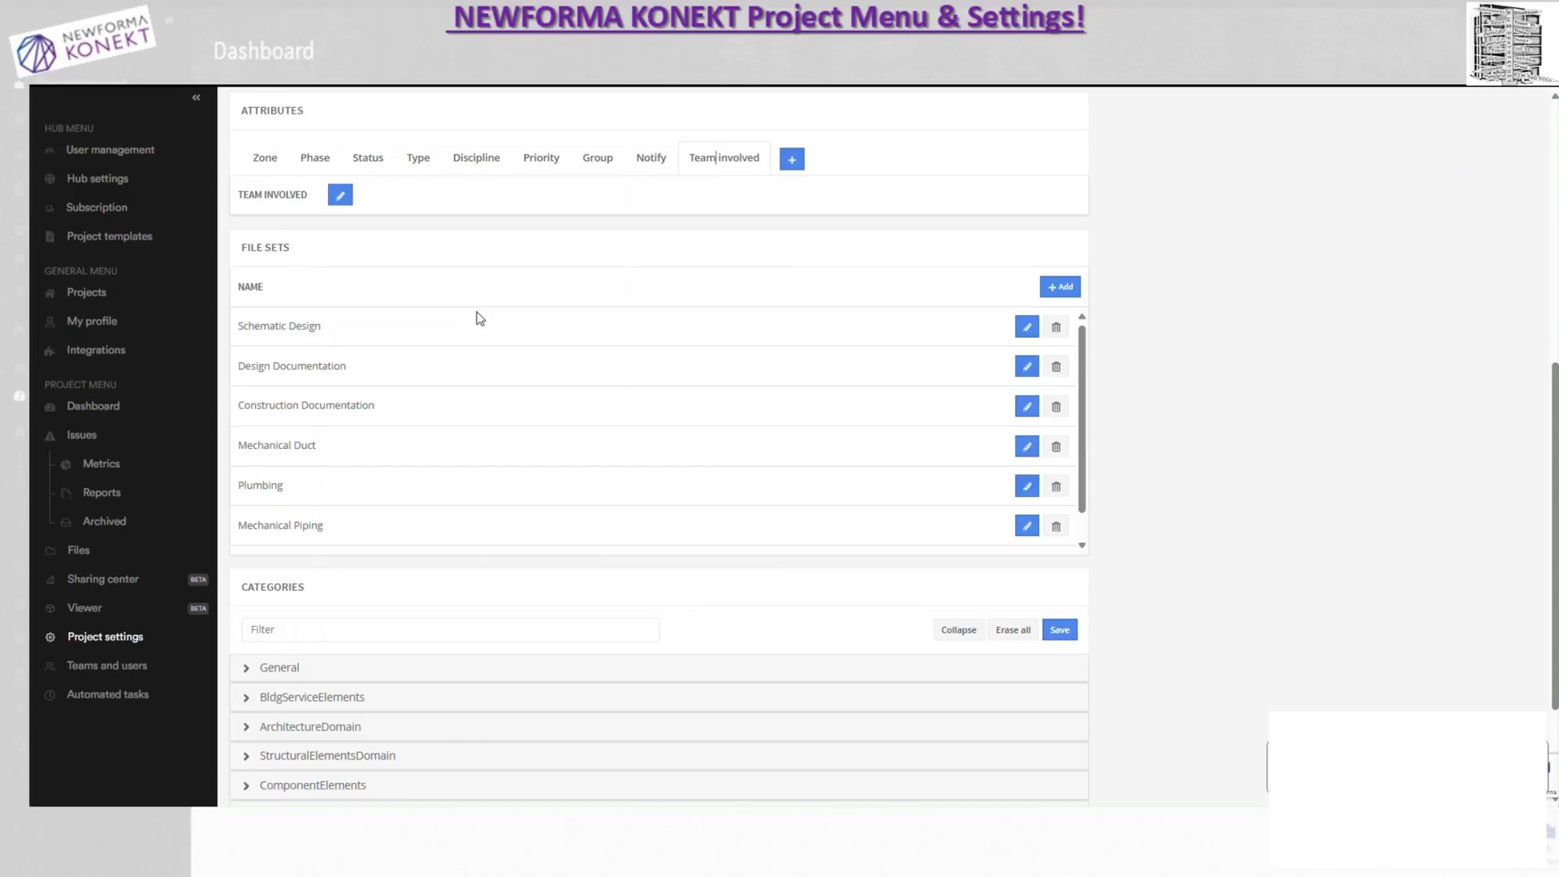
Step: Expand the General category to examine its building elements and their display options, and collapse it again
{"action": "scroll", "coordinate": [479, 318], "scroll_direction": "down", "scroll_amount": 1}
{"action": "scroll", "coordinate": [455, 686], "scroll_direction": "down", "scroll_amount": 2}
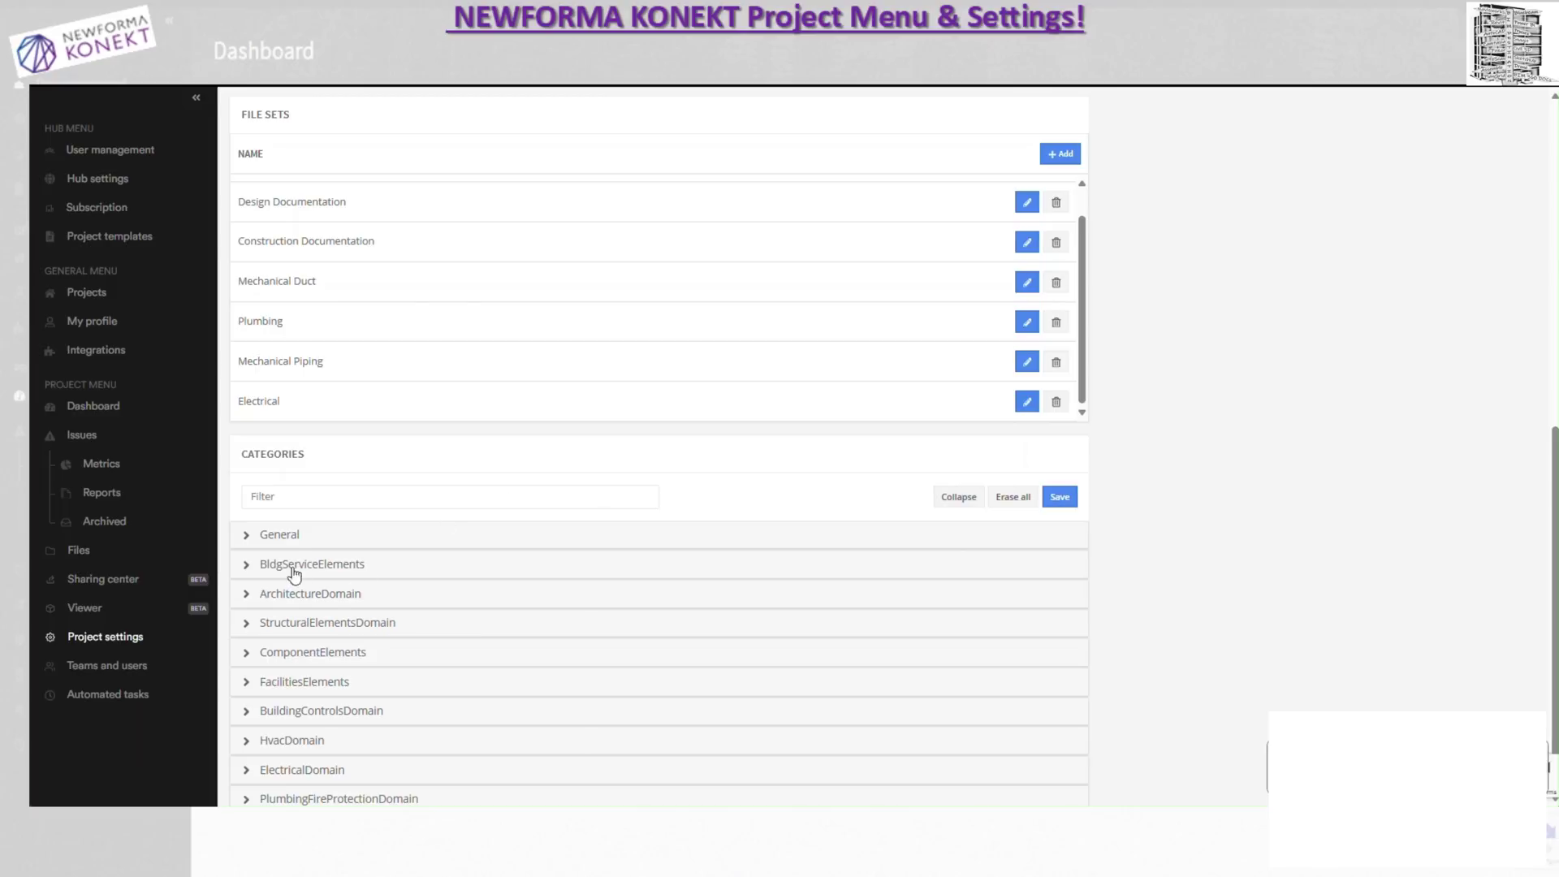
{"action": "left_click", "coordinate": [247, 538]}
{"action": "scroll", "coordinate": [466, 649], "scroll_direction": "down", "scroll_amount": 5}
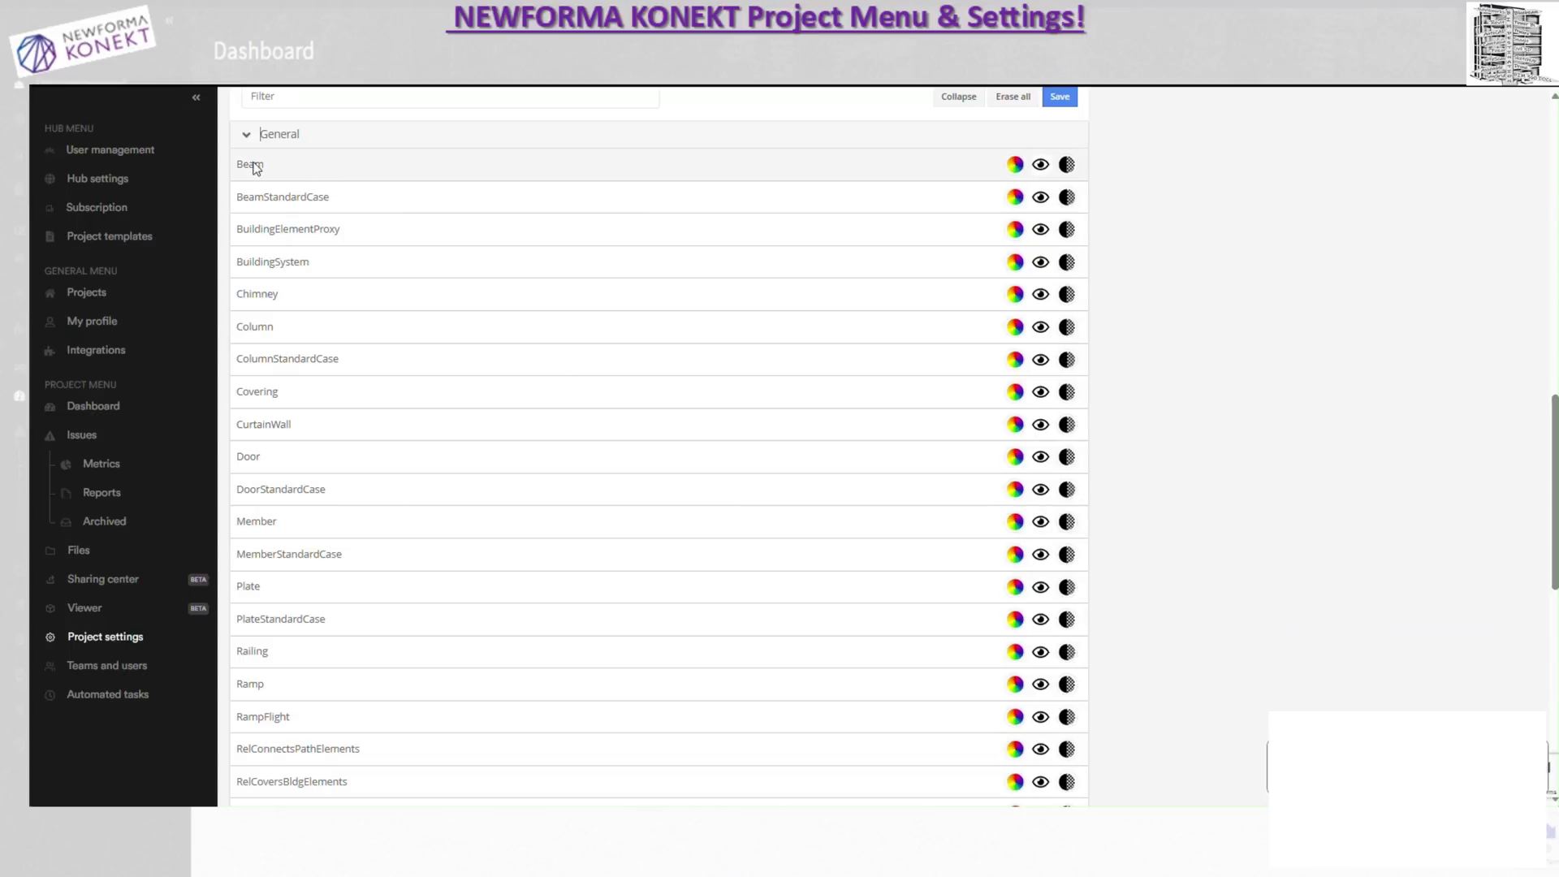
{"action": "left_click", "coordinate": [248, 136]}
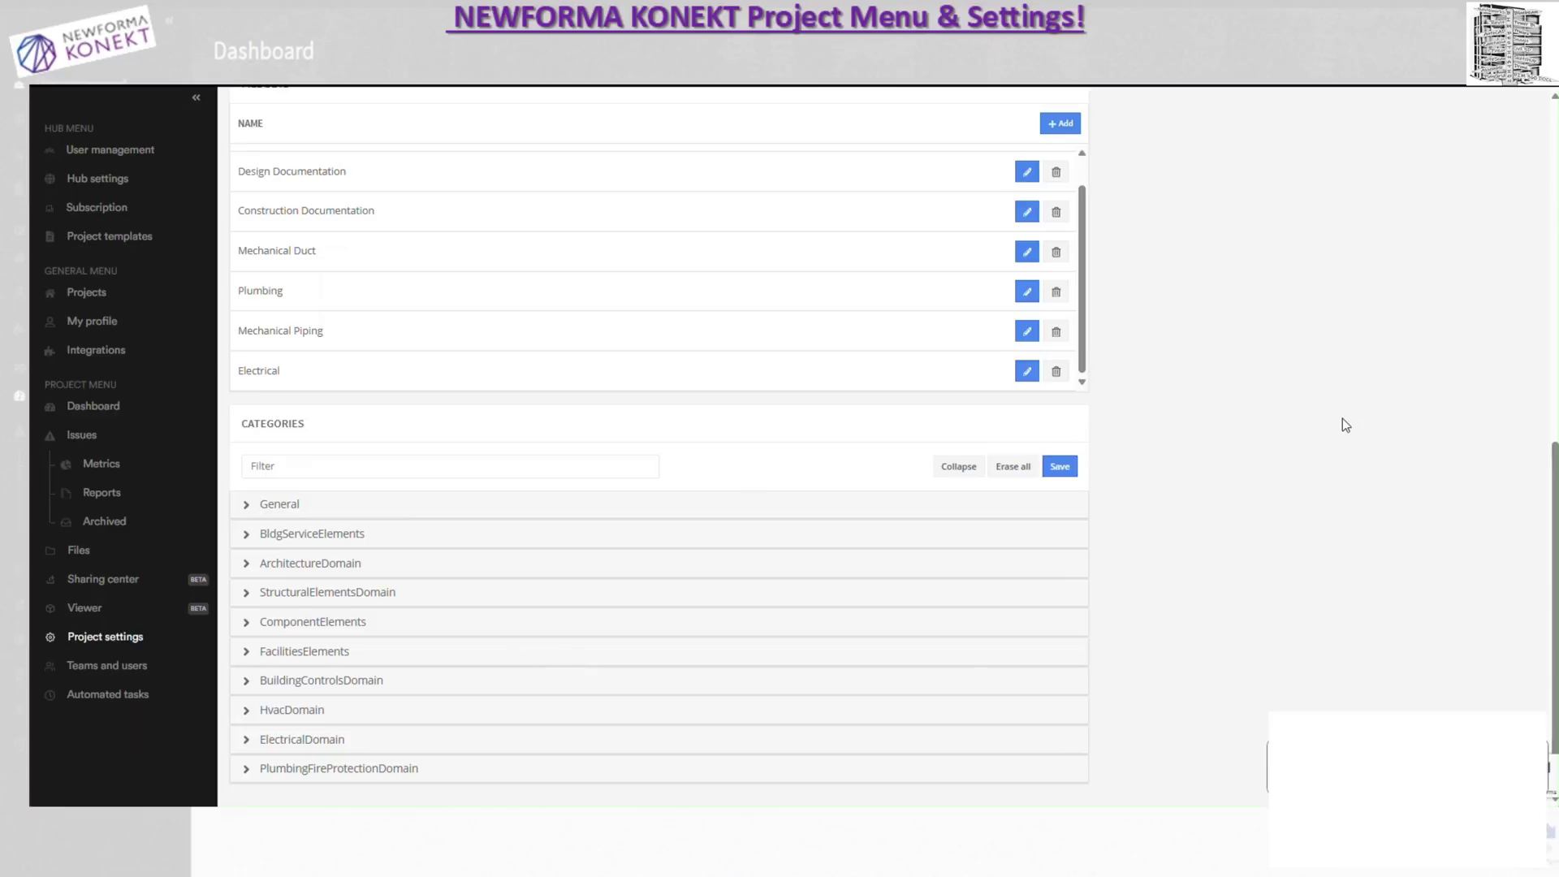
{"action": "scroll", "coordinate": [1304, 486], "scroll_direction": "up", "scroll_amount": 6}
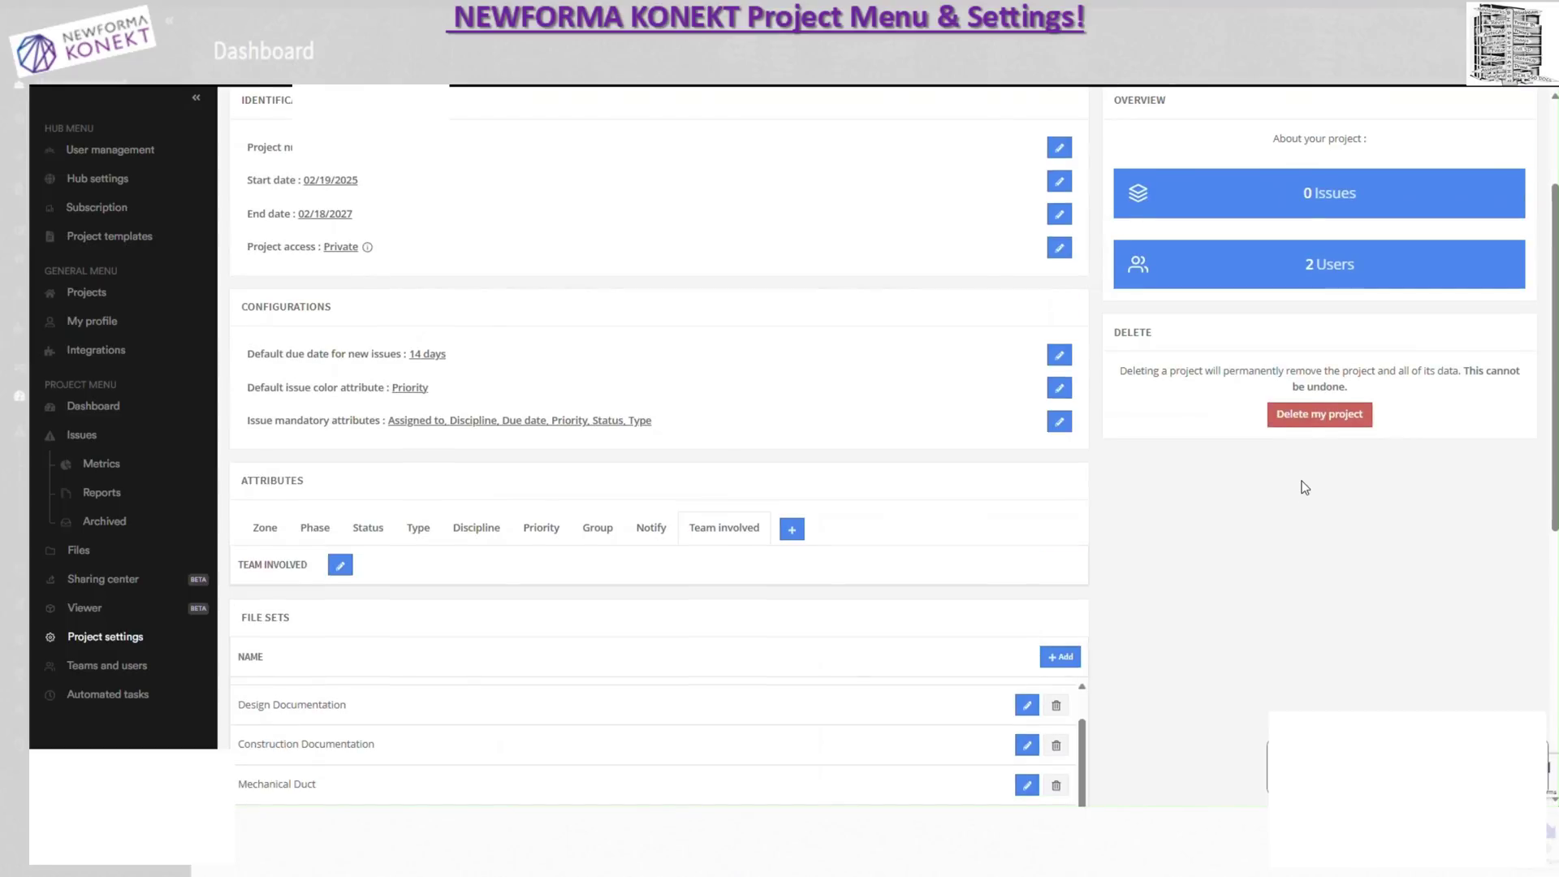
{"action": "scroll", "coordinate": [1303, 485], "scroll_direction": "up", "scroll_amount": 2}
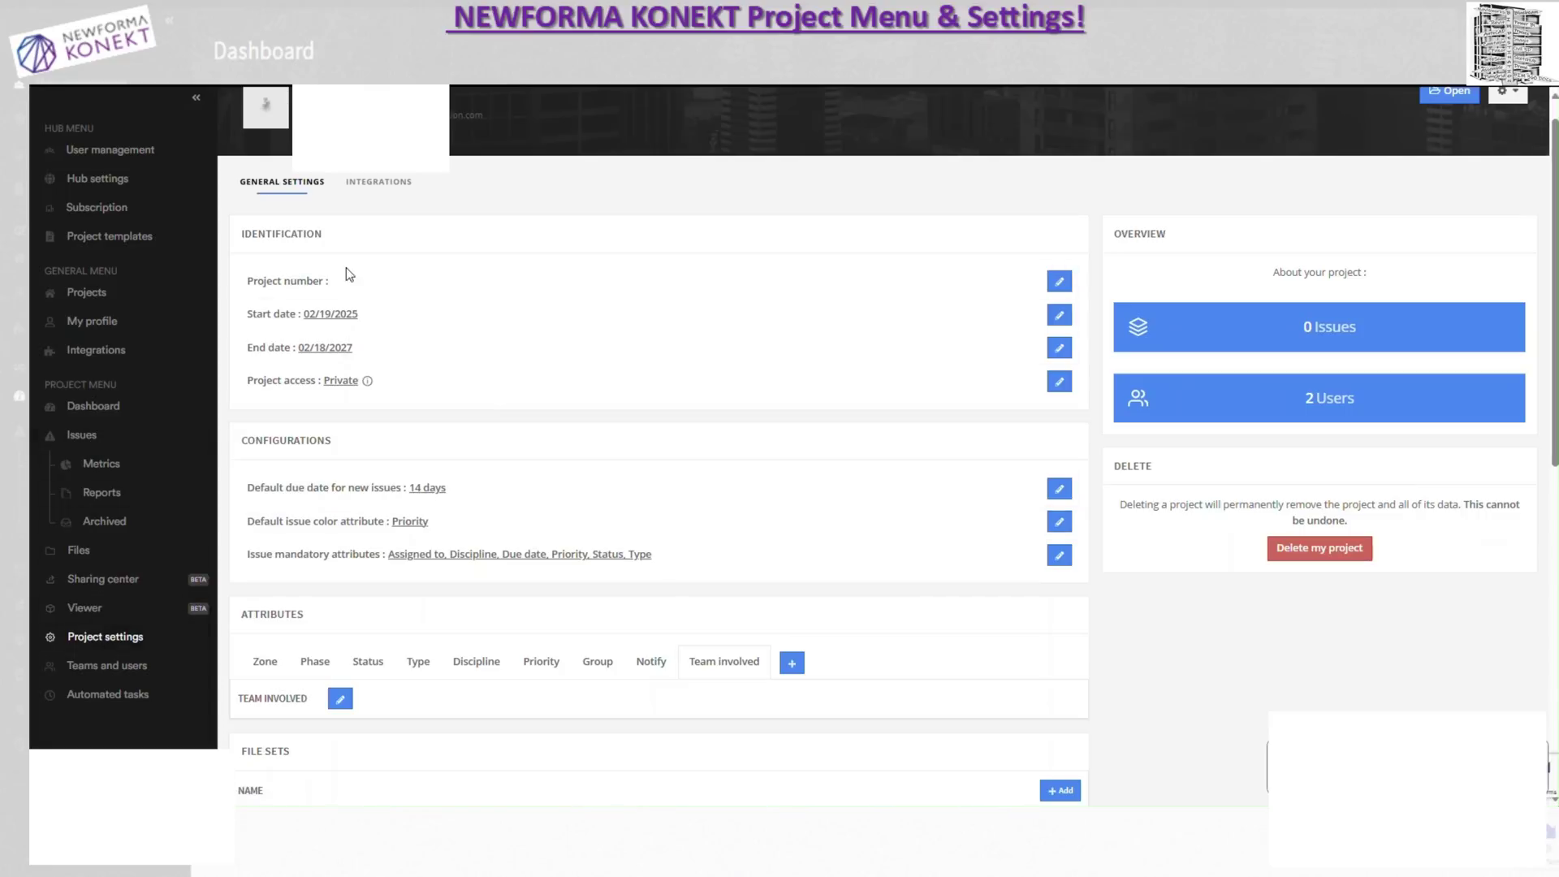
{"action": "scroll", "coordinate": [358, 293], "scroll_direction": "down", "scroll_amount": 2}
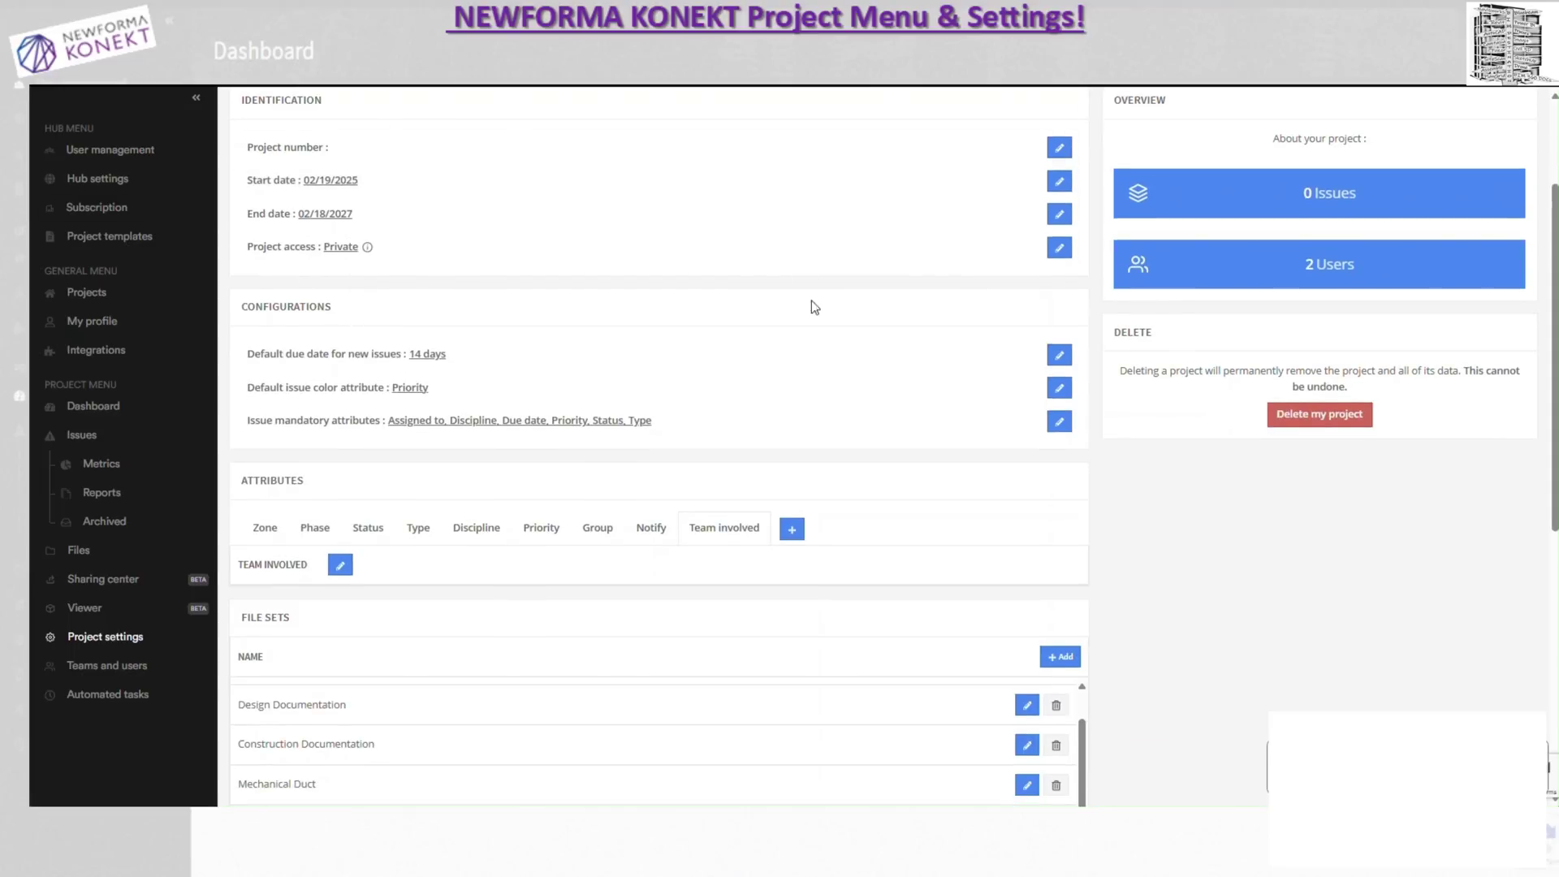